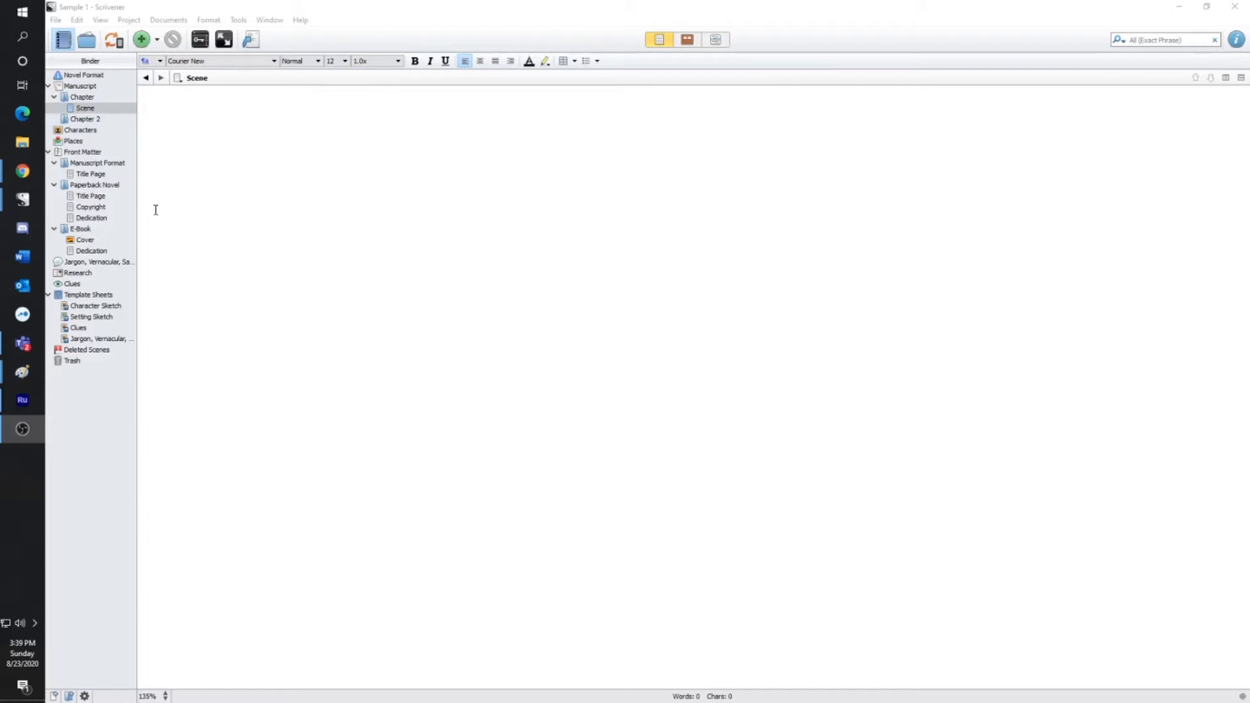
right_click(104, 307)
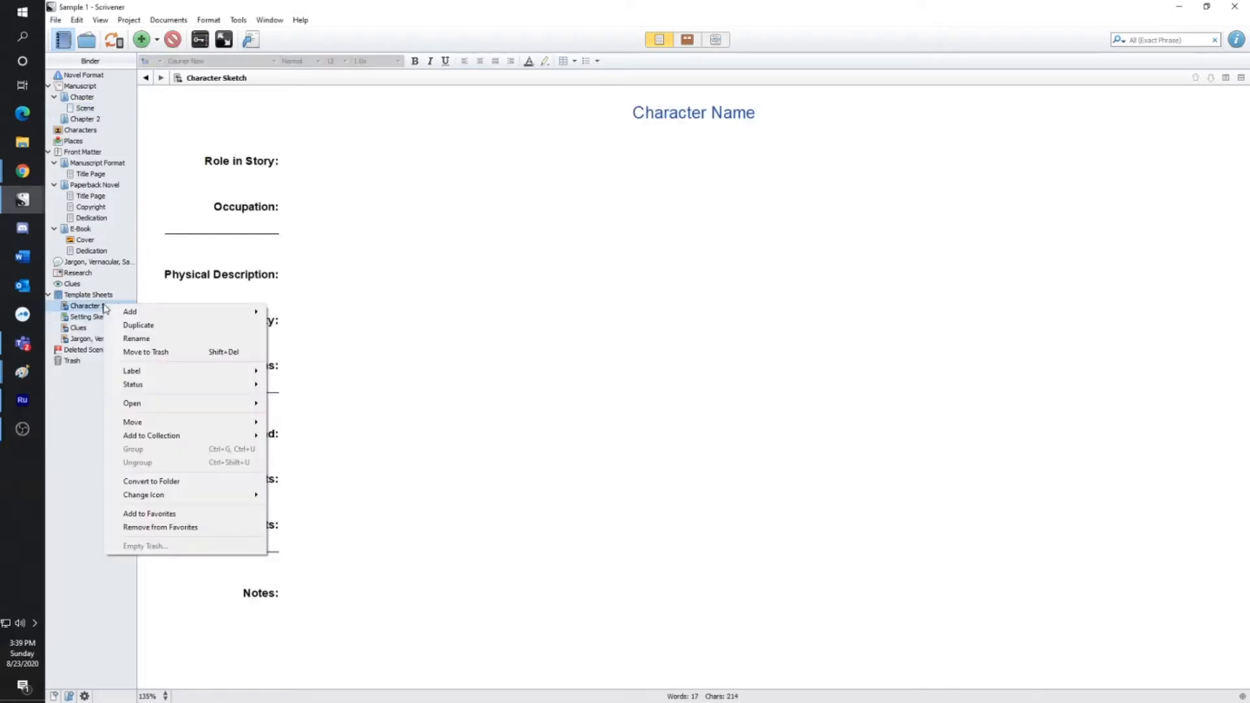
mouse_move(133, 314)
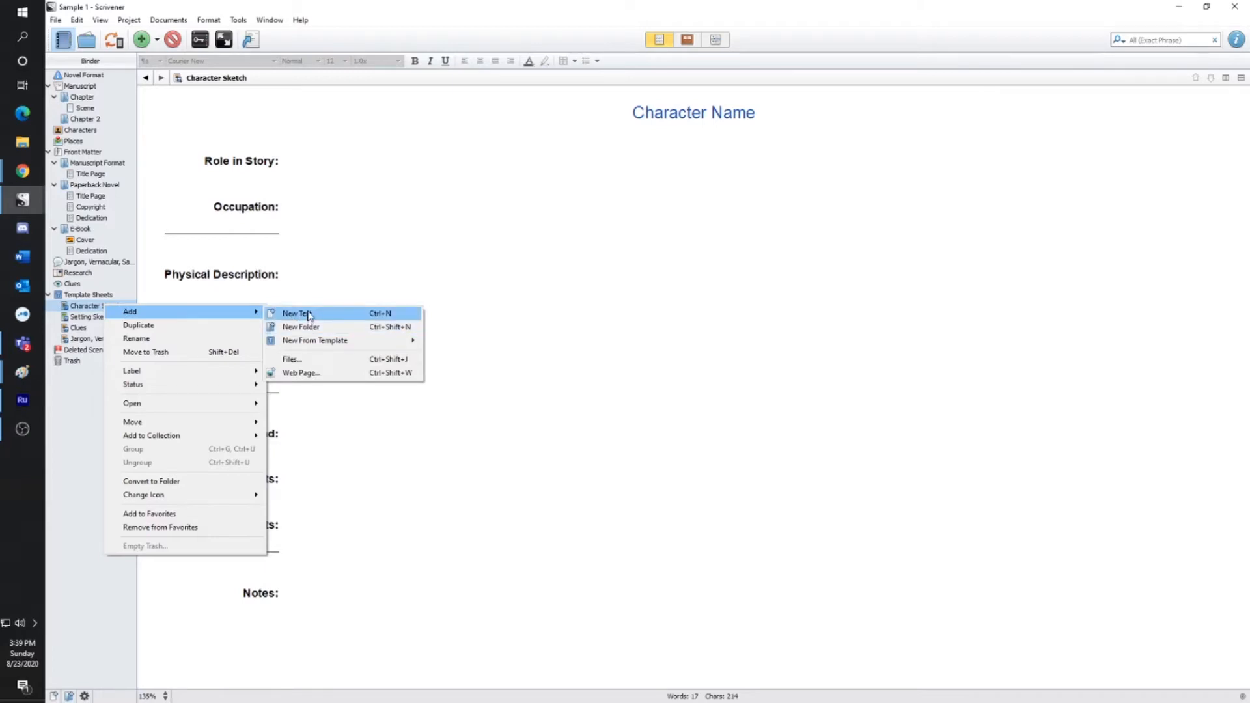
left_click(376, 215)
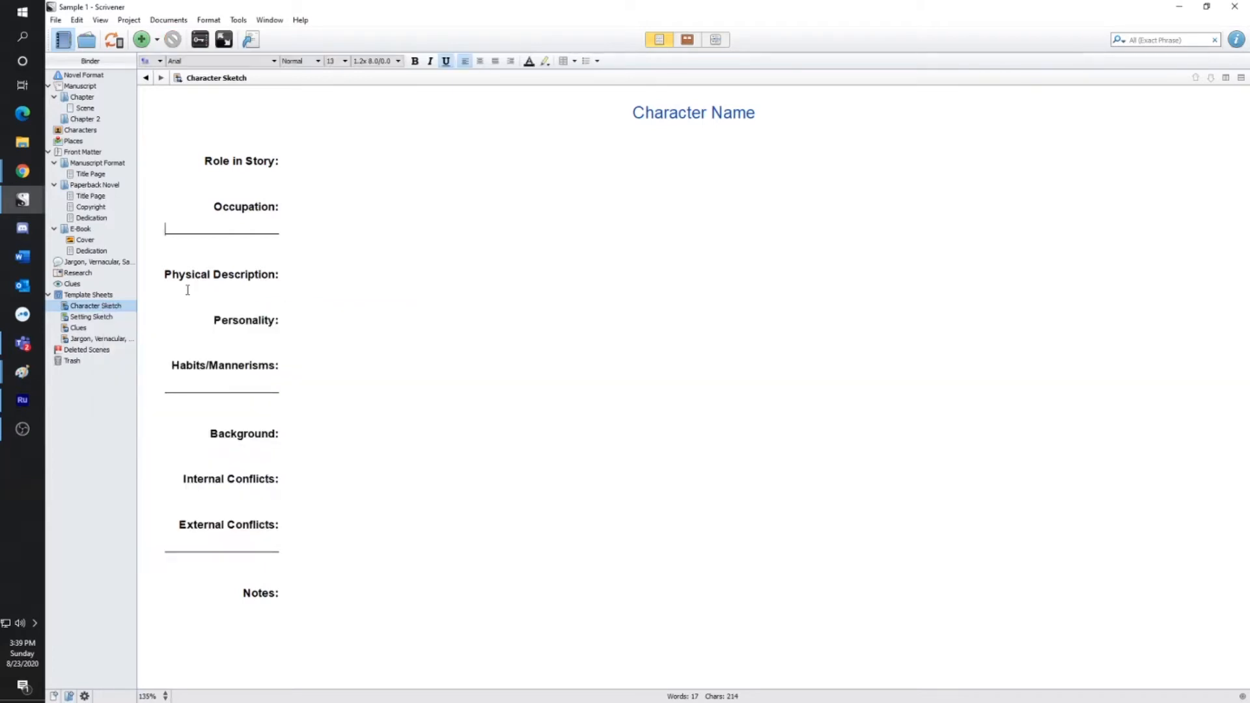
Add a new text document to the Template Sheets folder and name it "Vehicle Sheet"
right_click(102, 299)
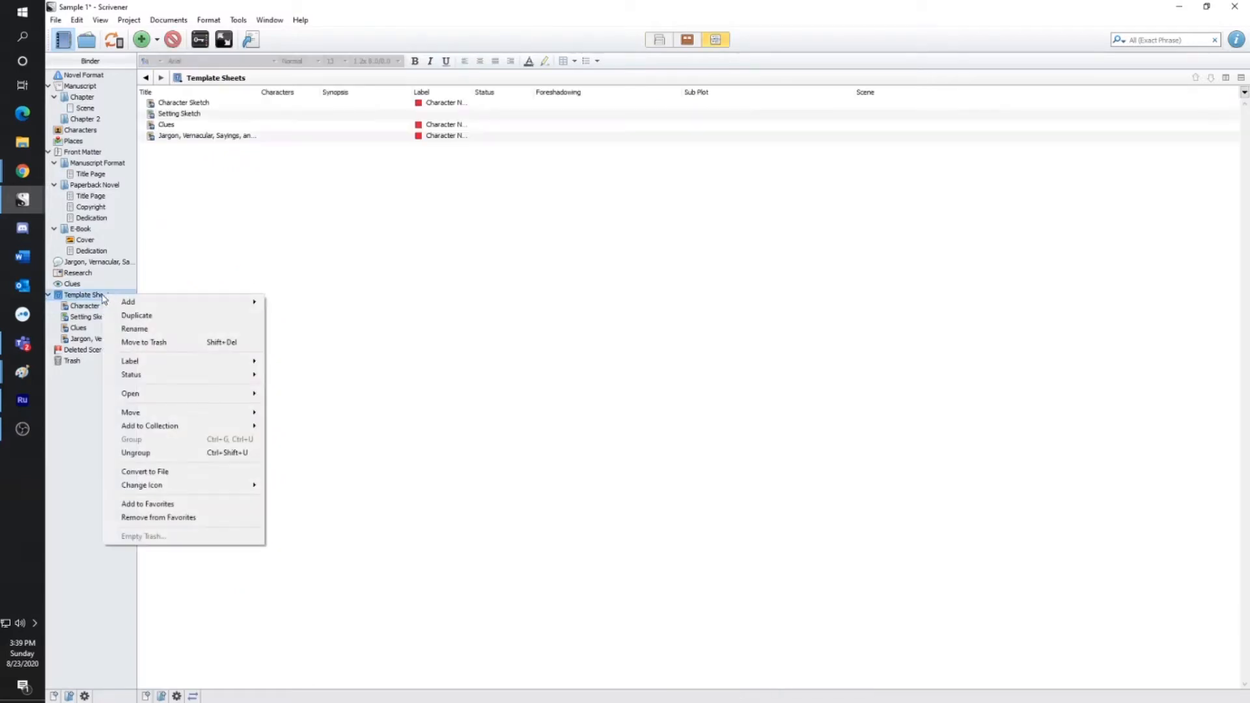
mouse_move(205, 304)
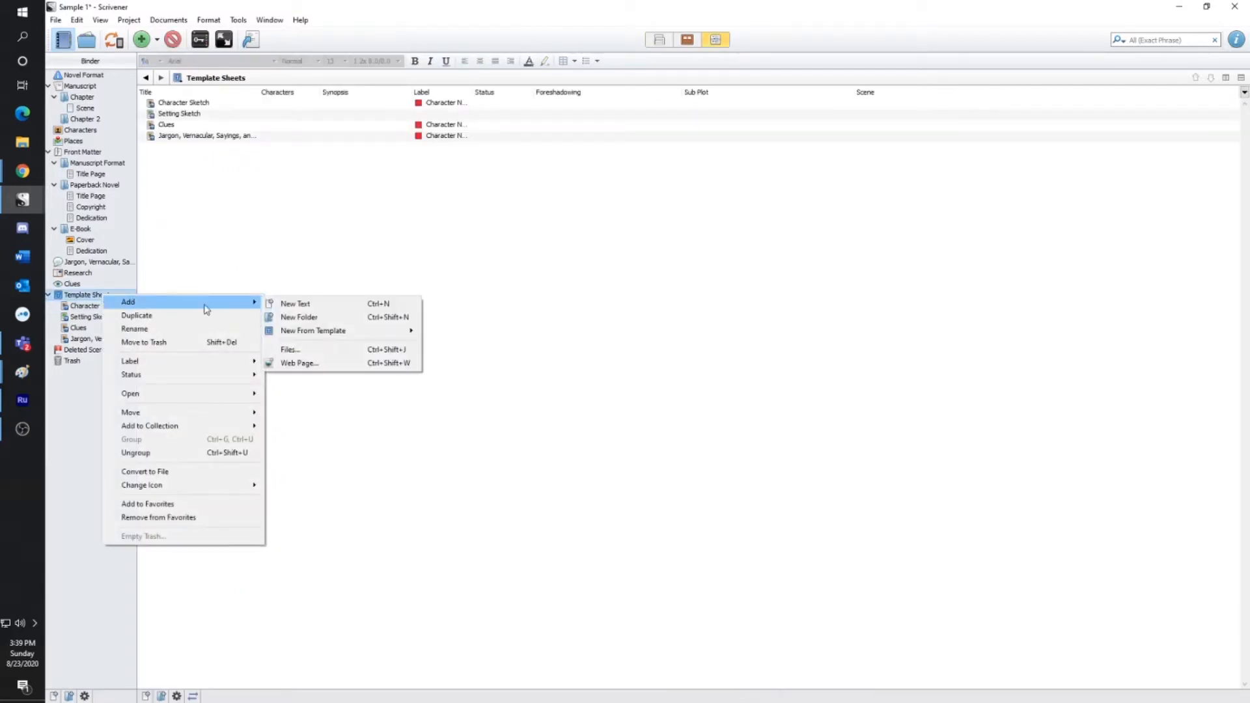
left_click(306, 304)
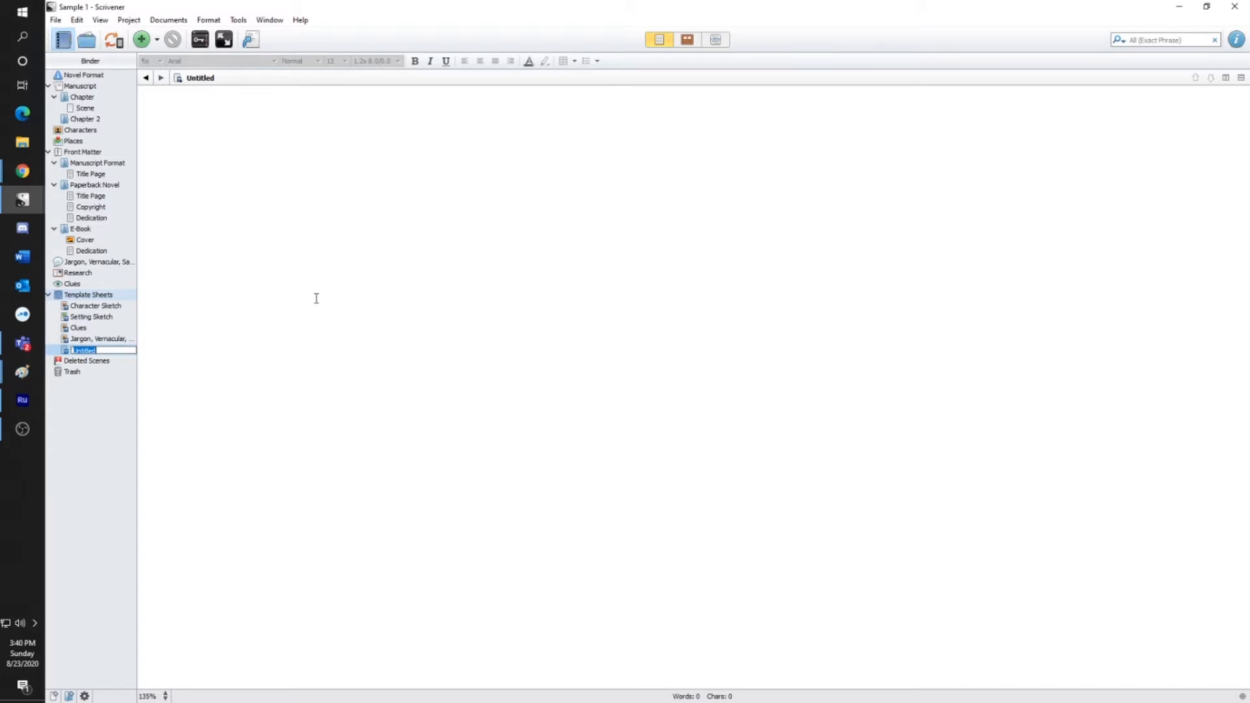
type("Vehicle Sheet")
key("Return")
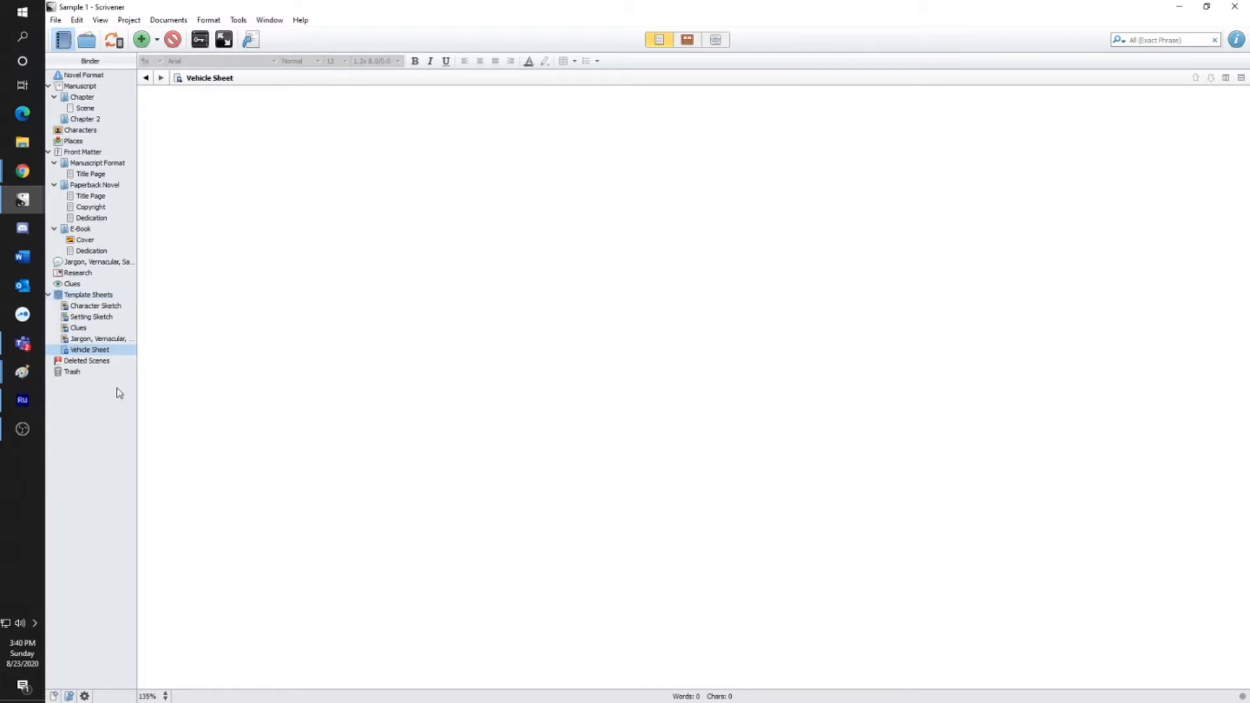
Change the Vehicle Sheet document's icon to the Map icon from the Locations group
right_click(97, 353)
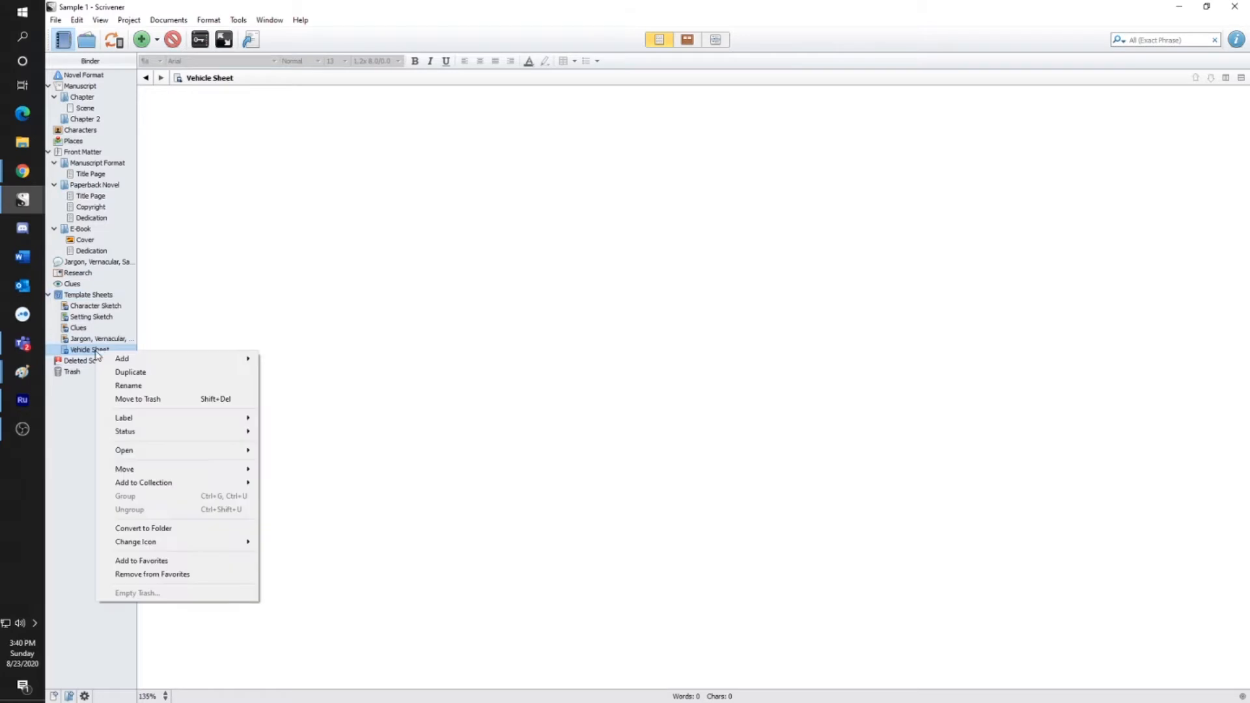
mouse_move(159, 363)
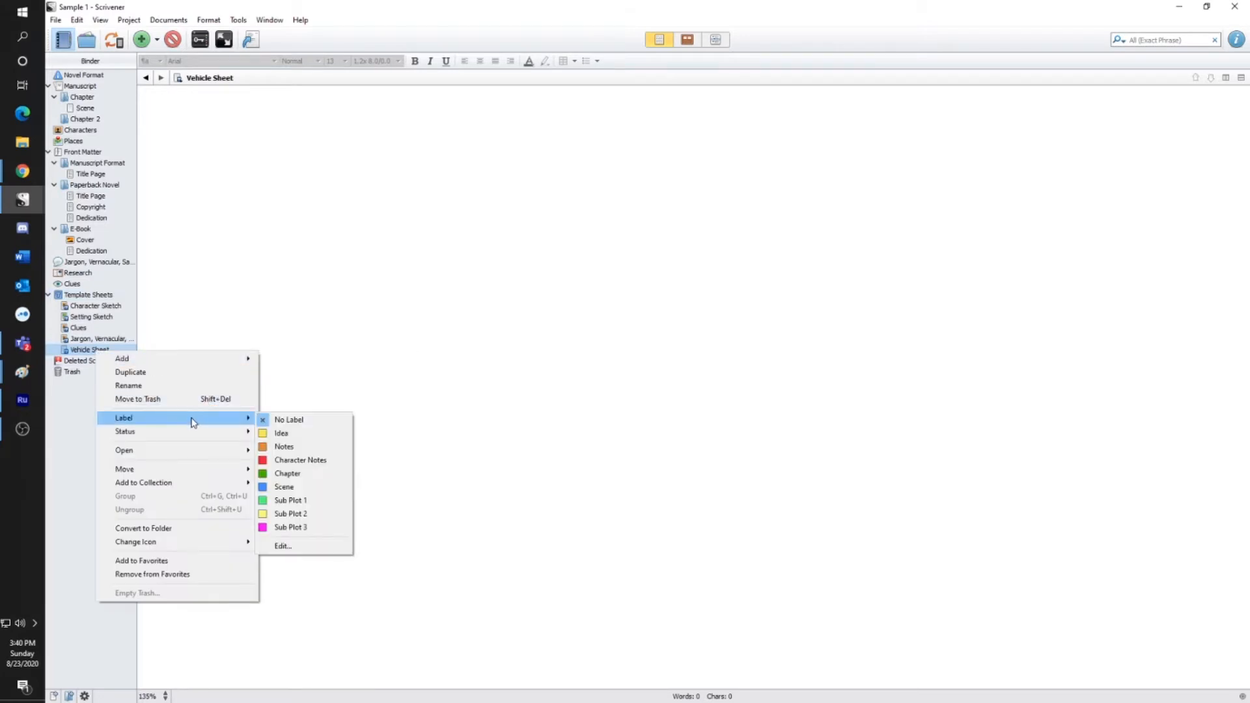
mouse_move(182, 452)
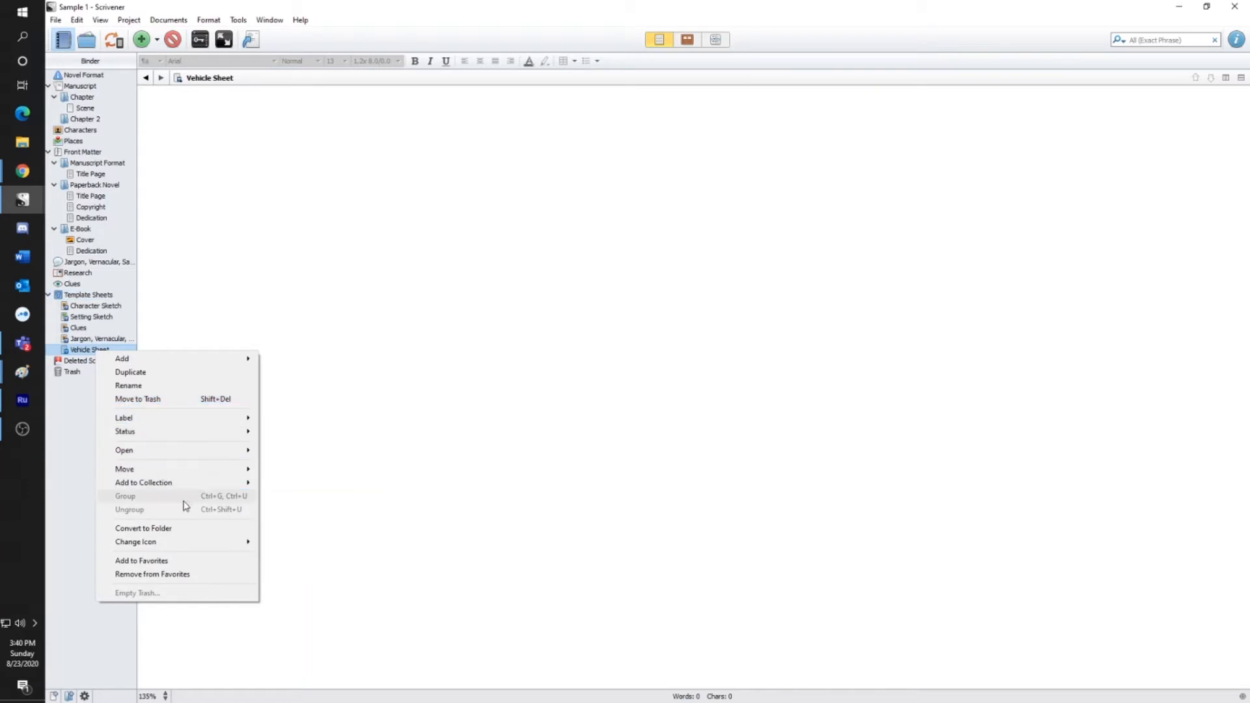
mouse_move(187, 545)
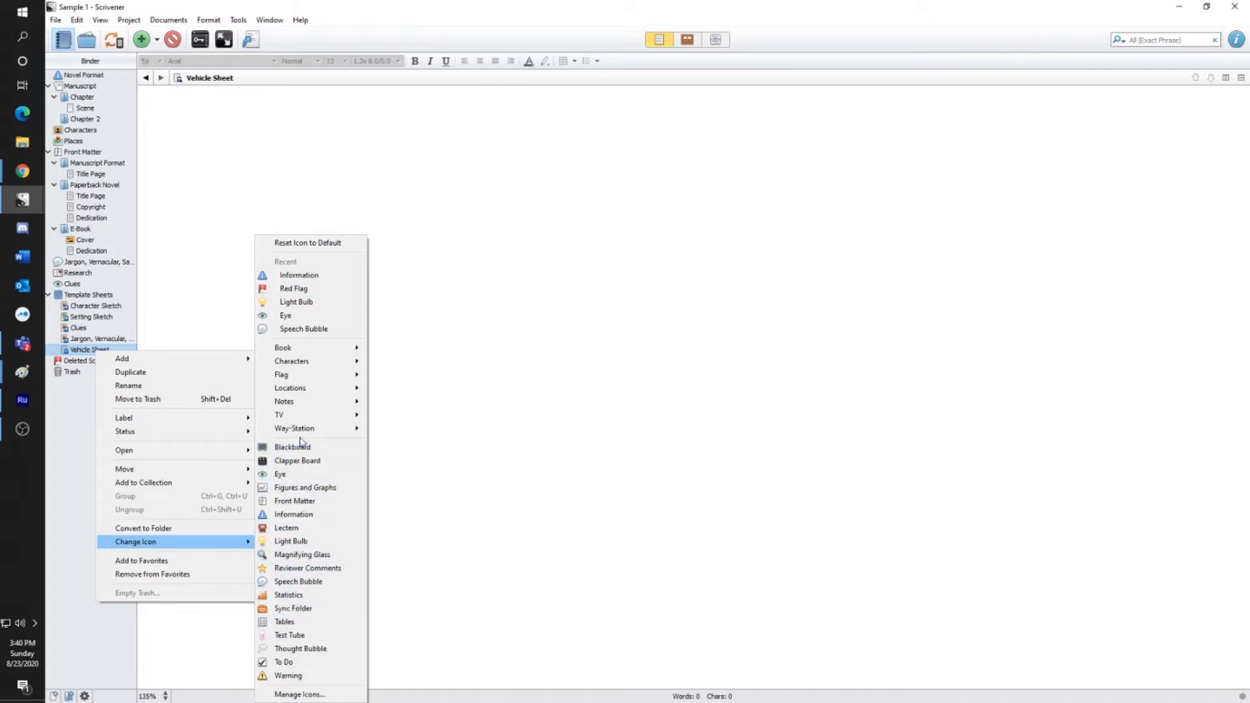
mouse_move(298, 362)
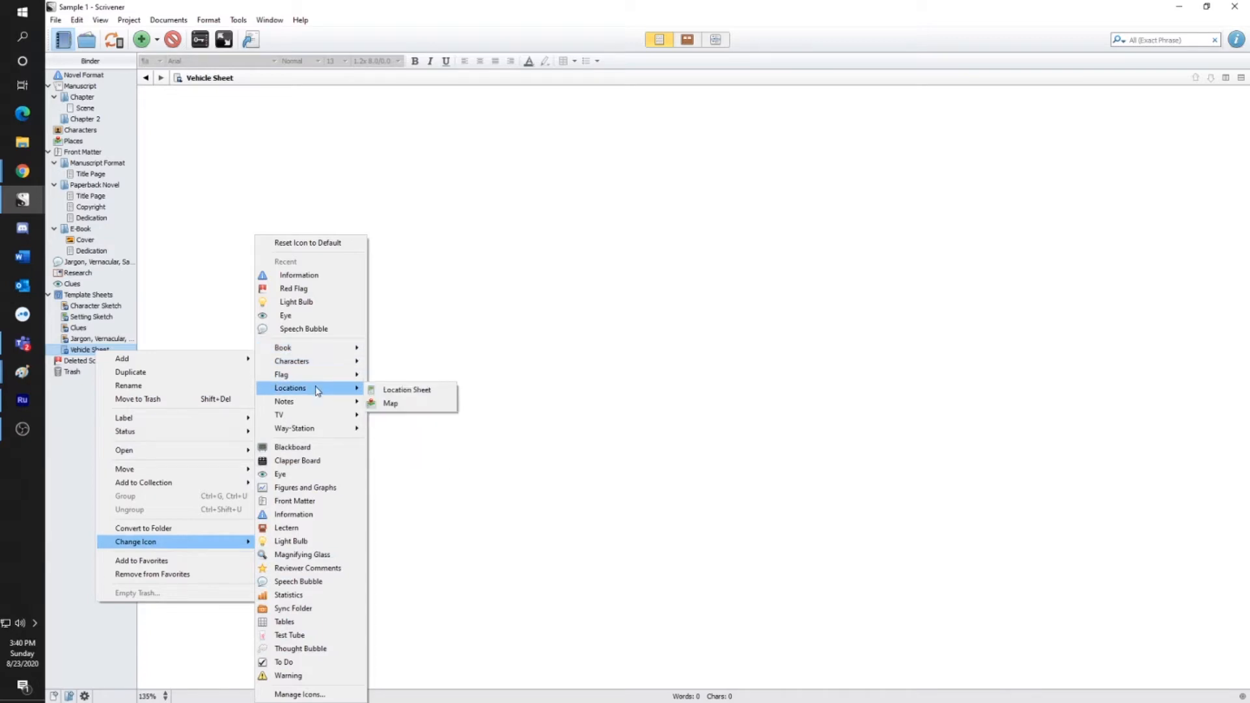
left_click(376, 405)
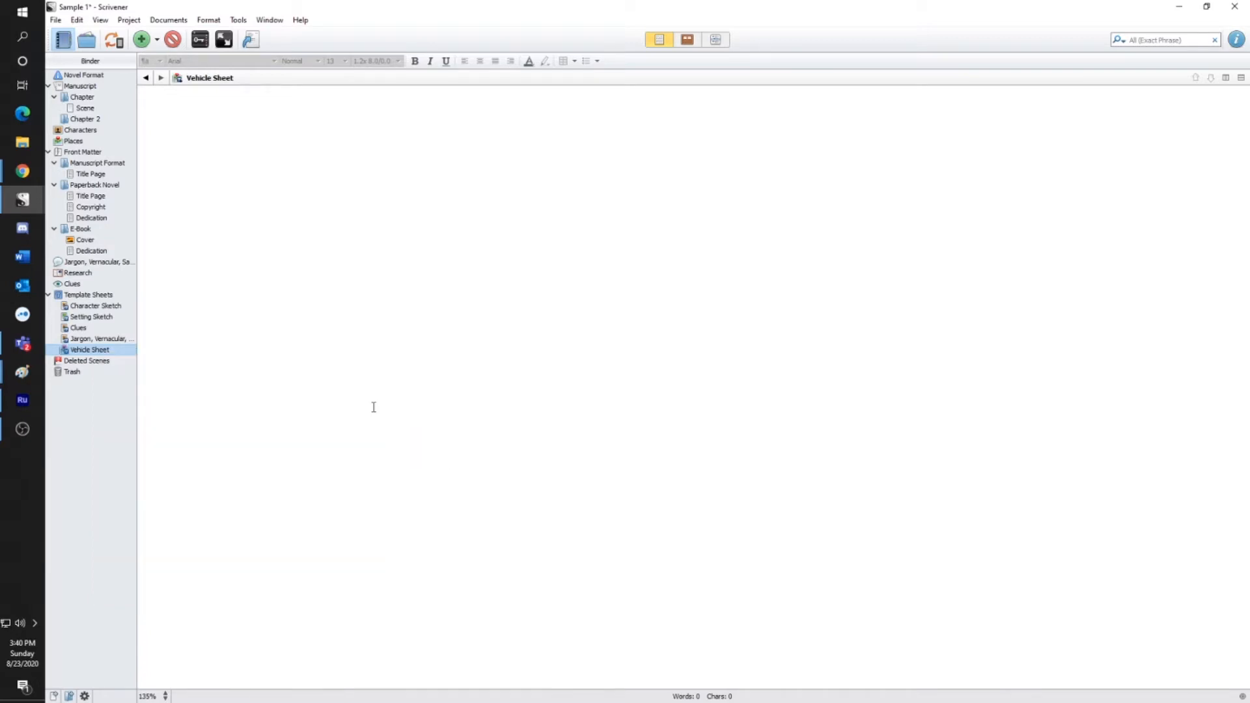
Copy the entire contents of the Character Sketch template into the empty Vehicle Sheet
left_click(291, 413)
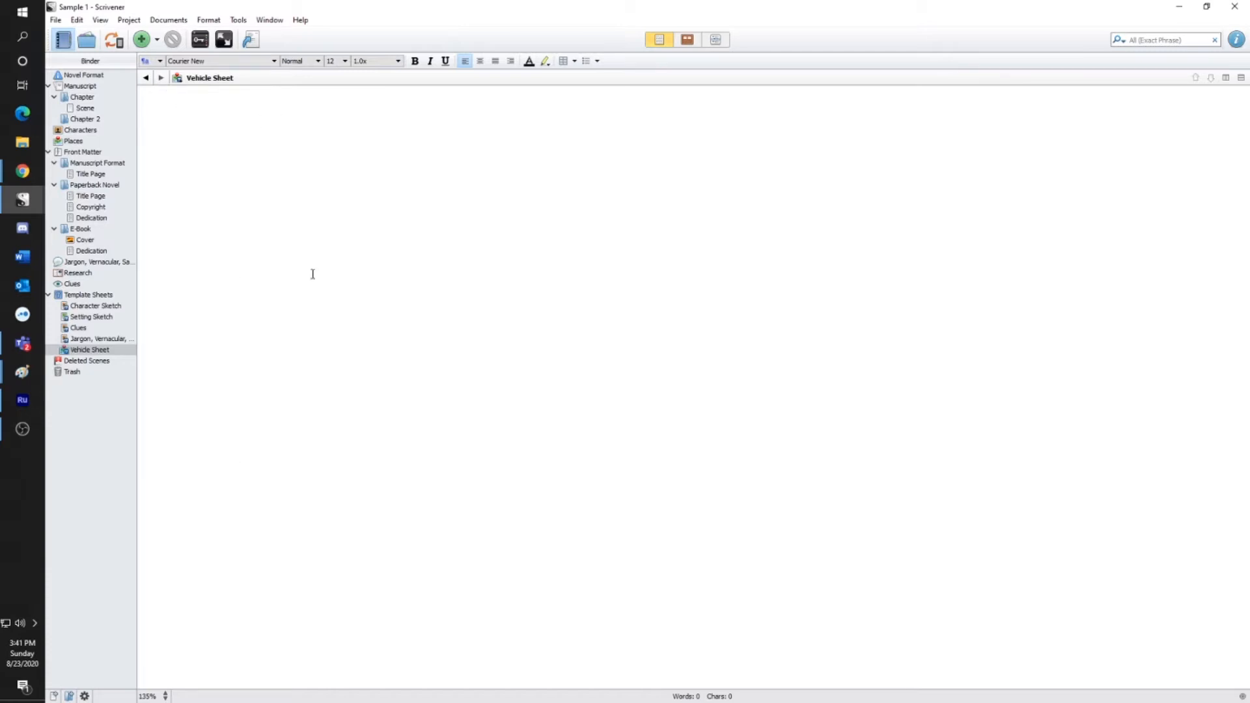
left_click(91, 306)
left_click_drag(632, 112, 756, 112)
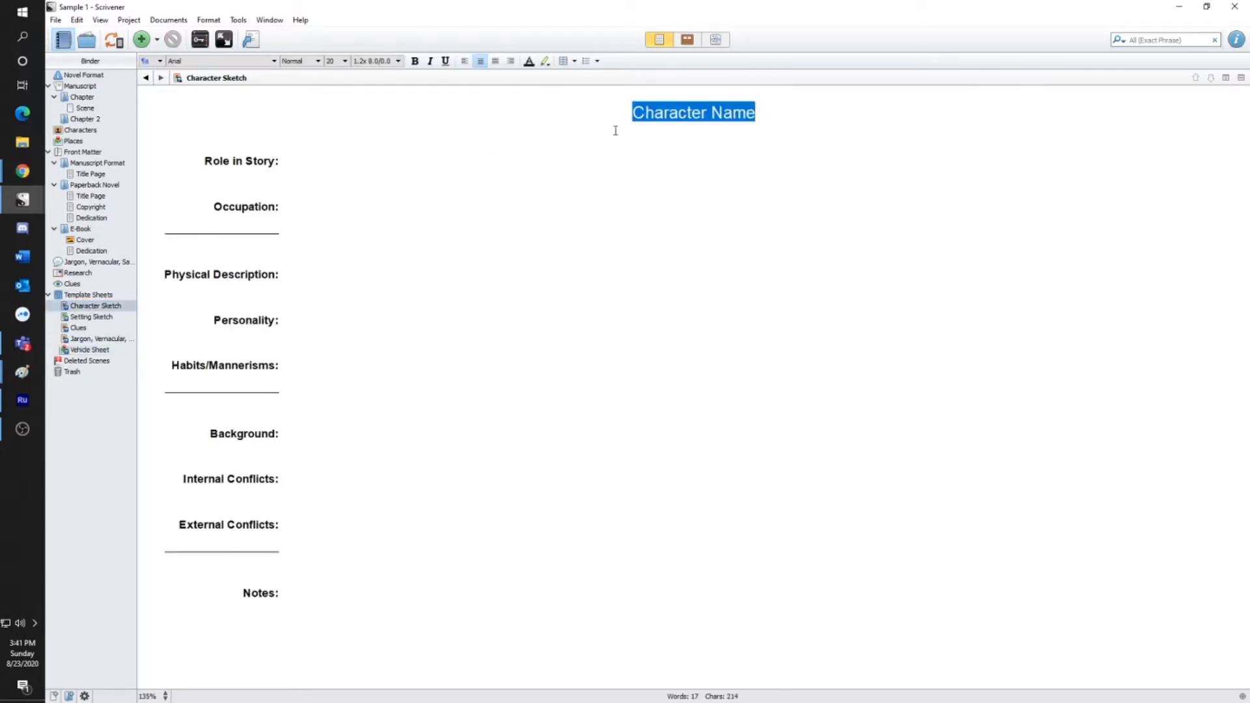
left_click(625, 189)
key("ctrl+a")
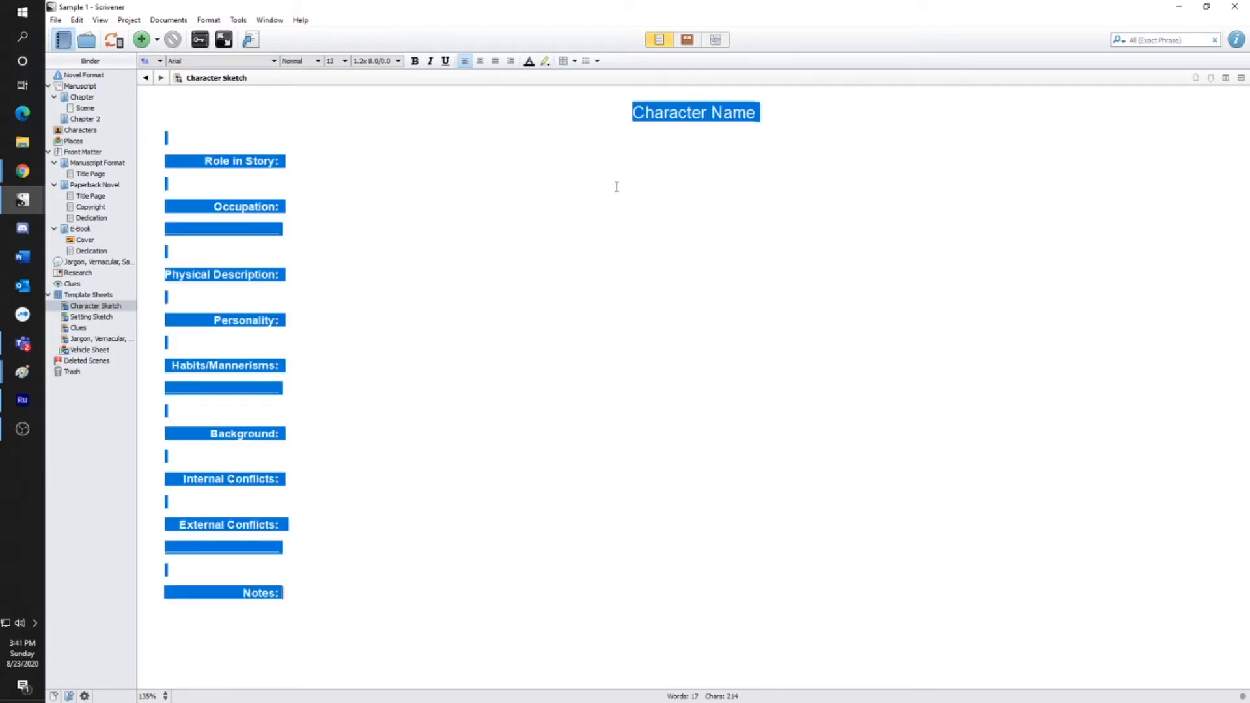
right_click(613, 179)
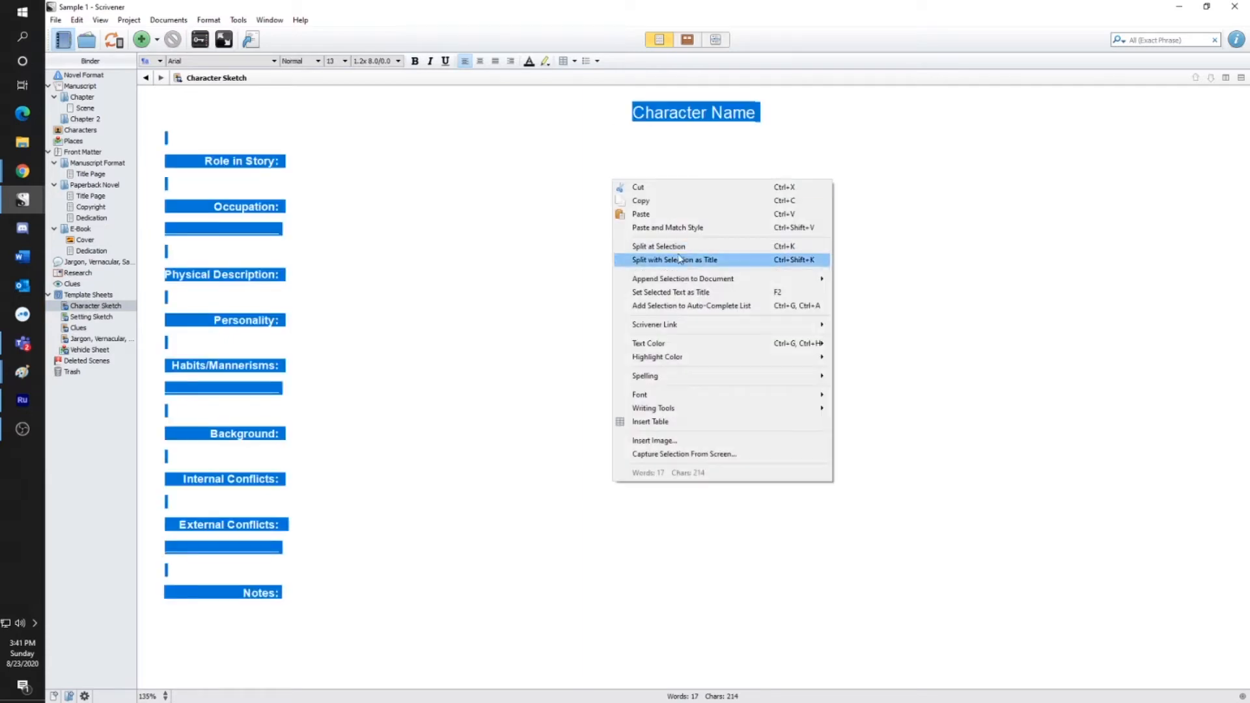
left_click(660, 206)
left_click(89, 350)
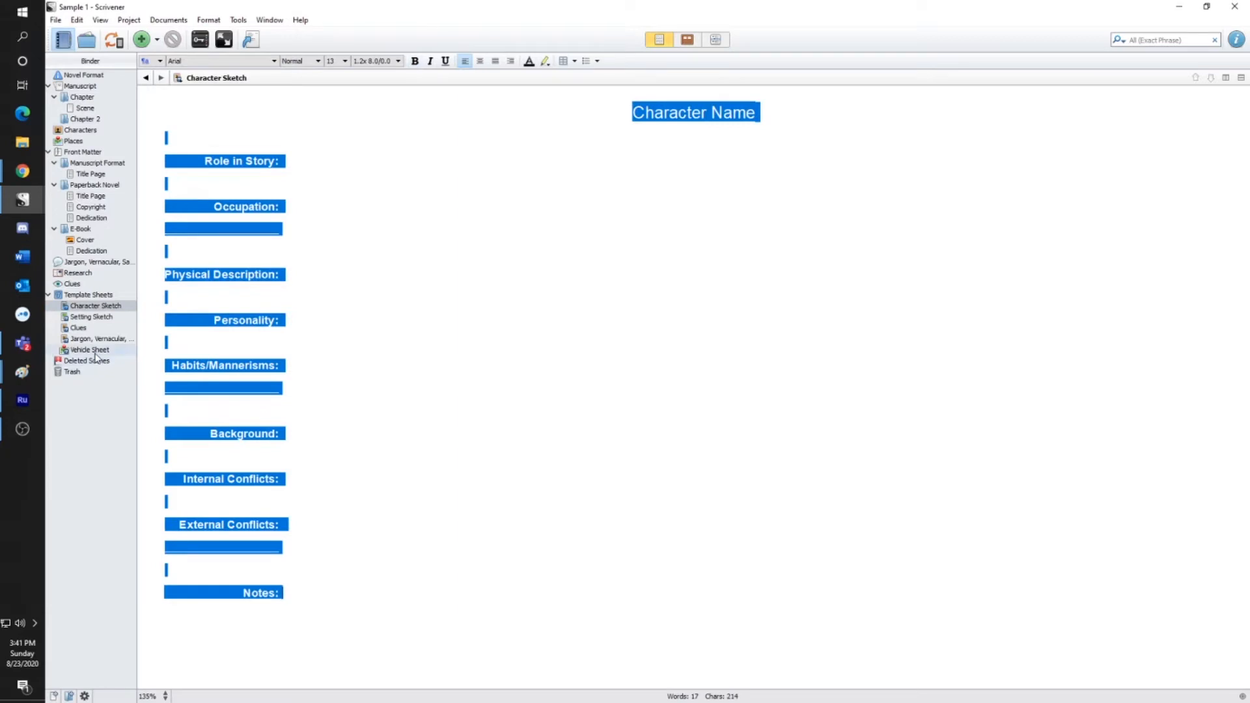
left_click(465, 315)
key("ctrl+v")
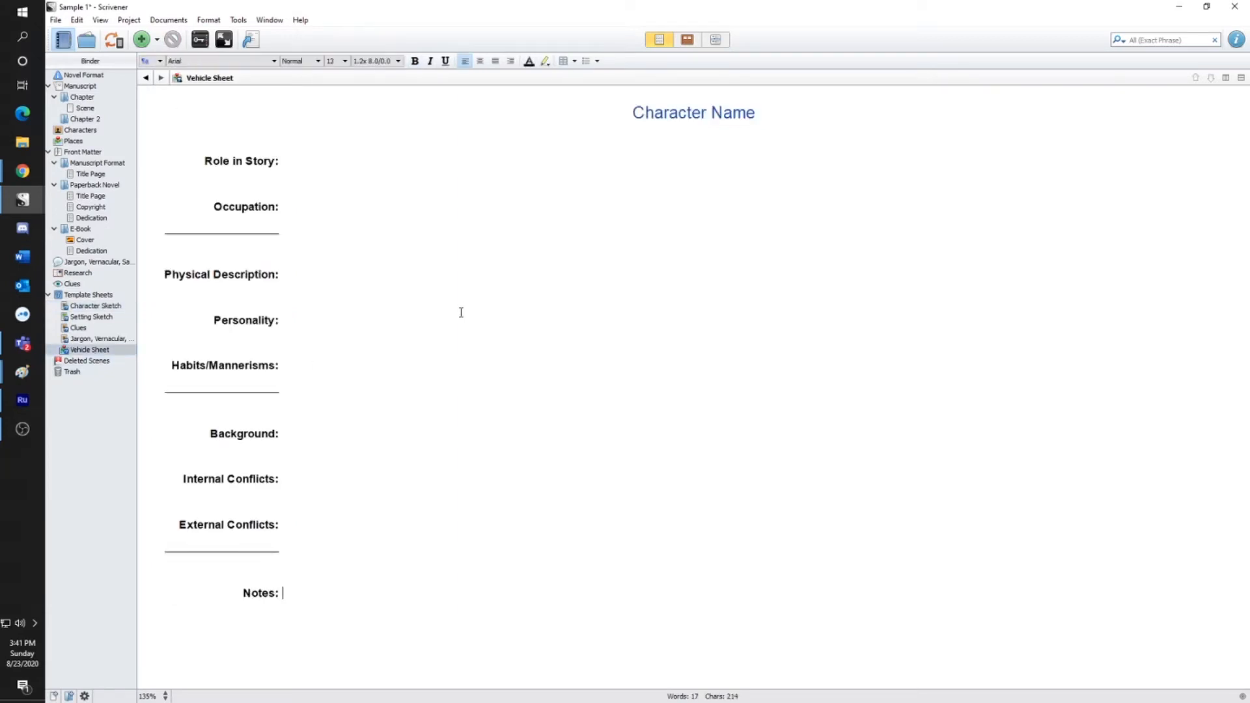
Replace the "Character Name" heading of the Vehicle Sheet with "Vehicle Name"
left_click_drag(757, 113, 634, 112)
type("V")
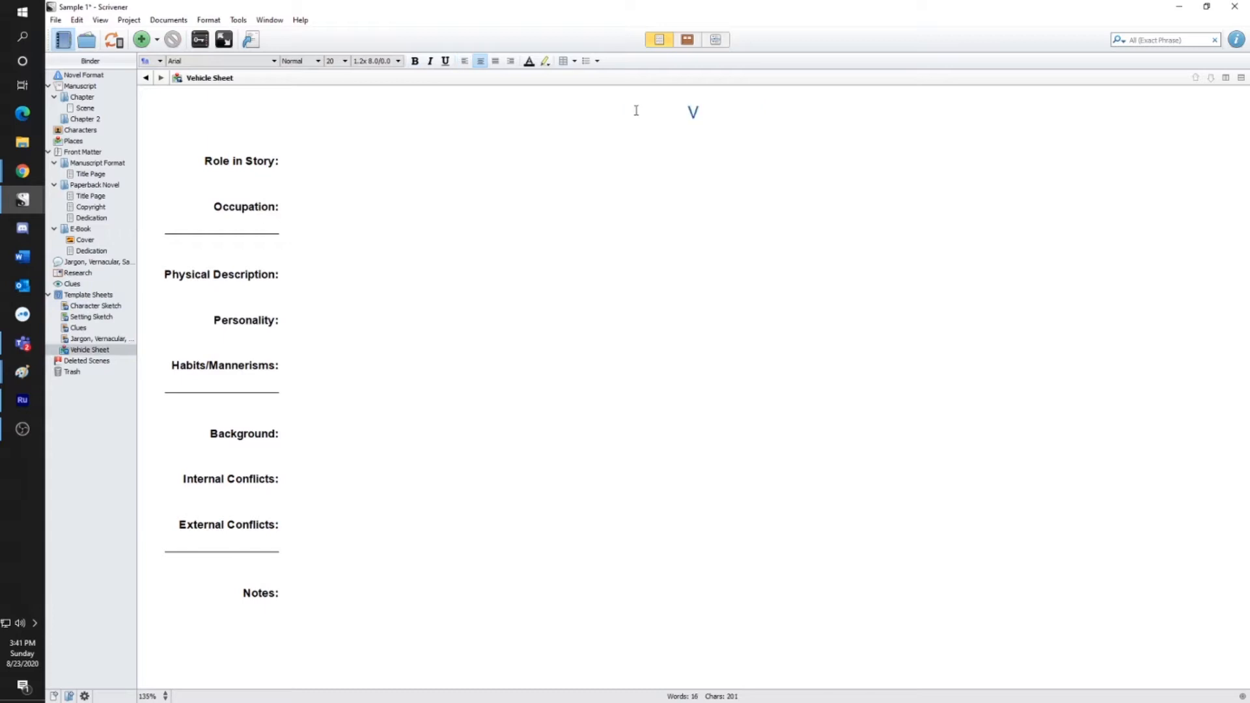
type("ehicle Name")
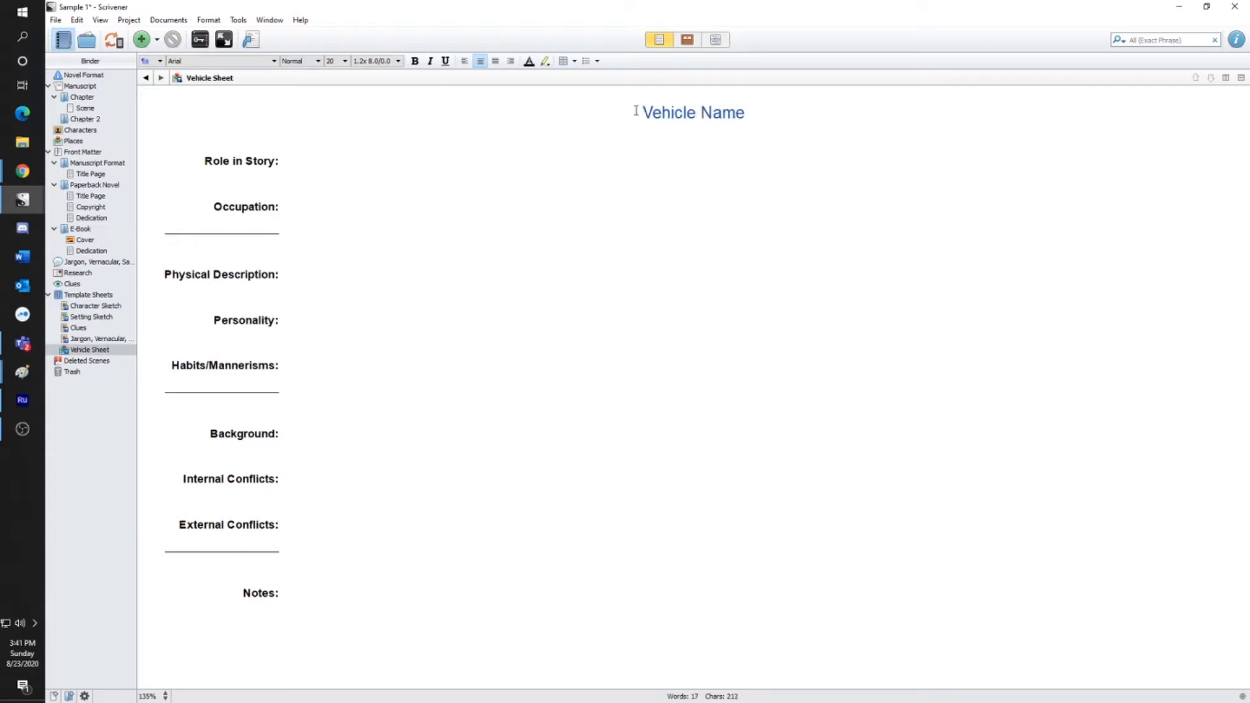
left_click(402, 221)
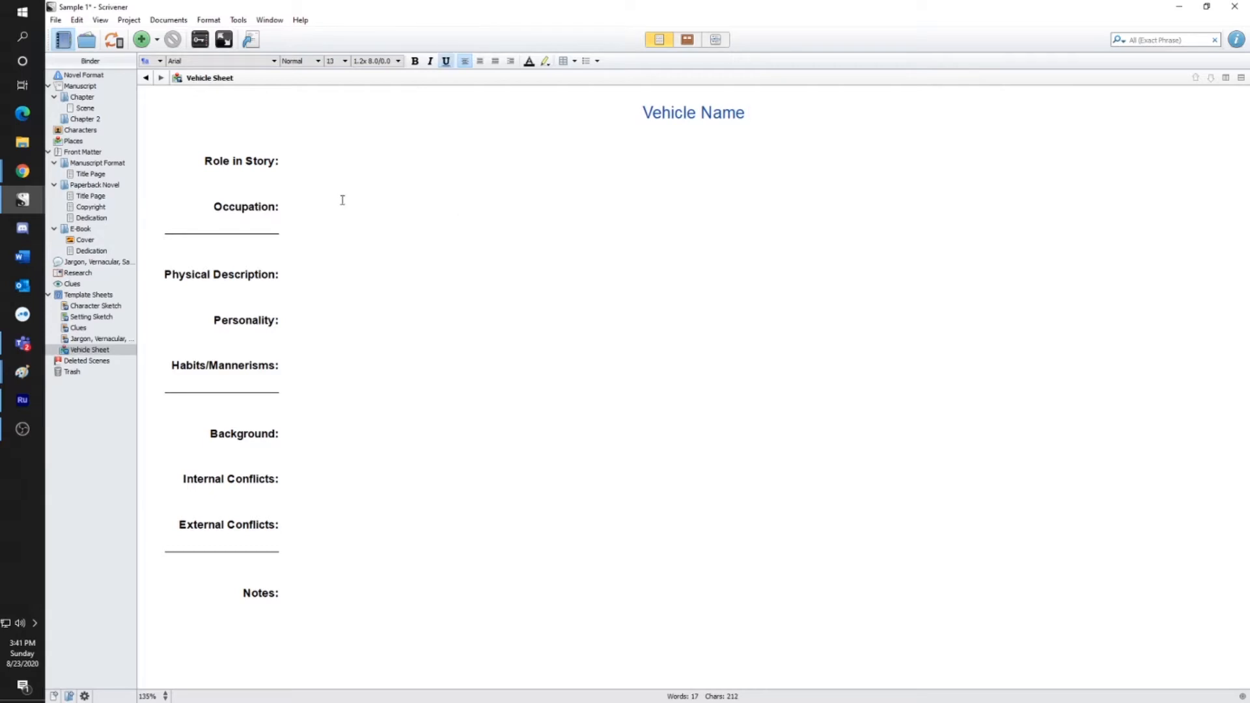
Delete the "Occupation:" and "Personality:" labels from the Vehicle Sheet
left_click(276, 207)
left_click_drag(276, 207, 220, 204)
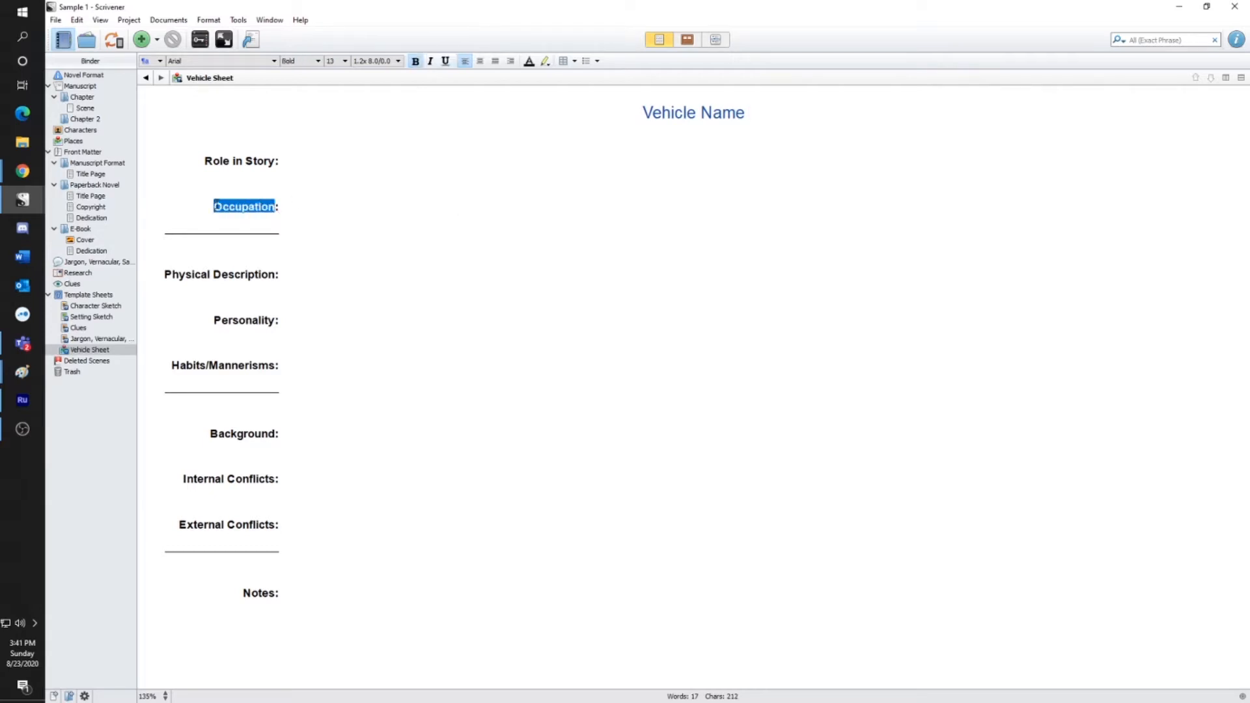
left_click_drag(307, 209, 209, 205)
key("BackSpace")
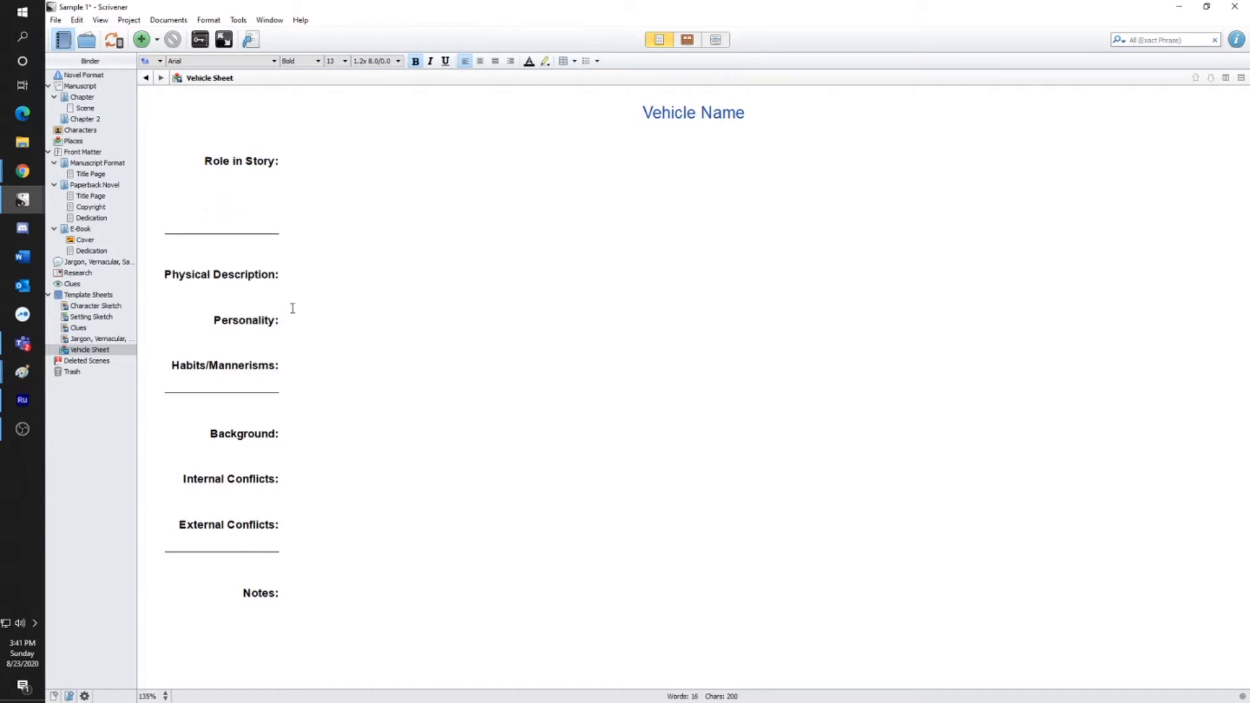
left_click(280, 321)
left_click_drag(279, 321, 181, 315)
key("BackSpace")
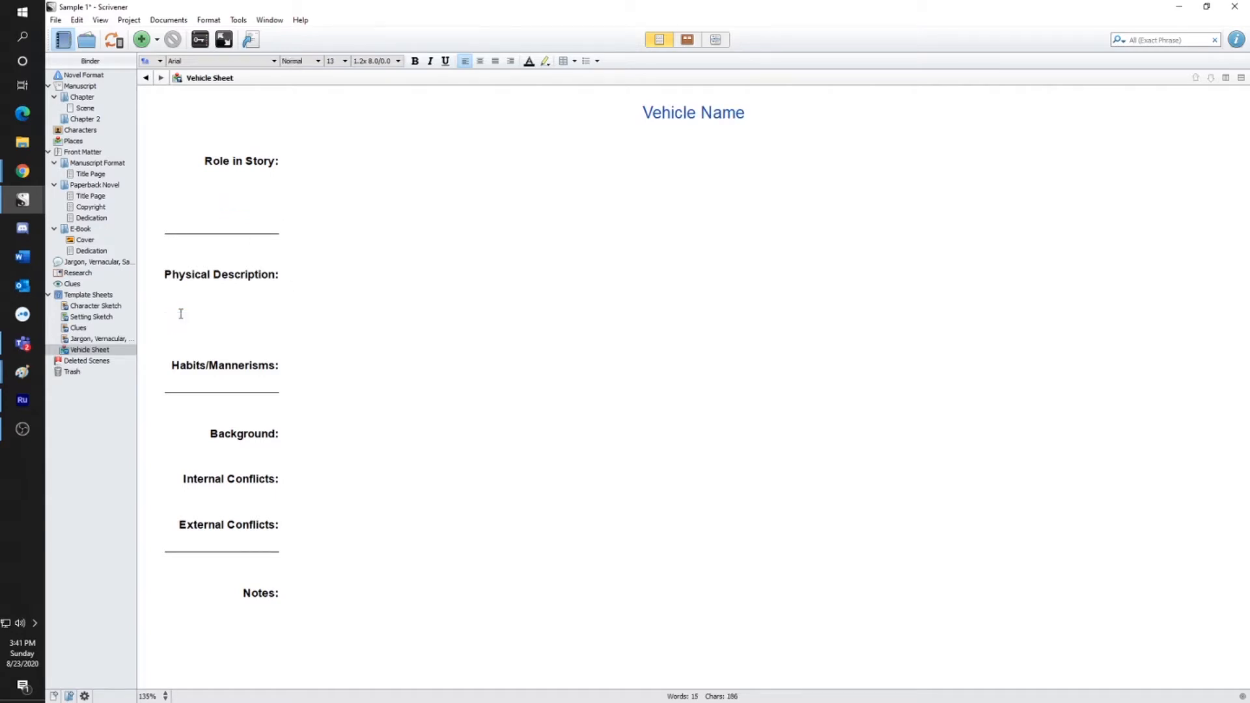
Replace the "Habits/Mannerisms" label text with "What it's used for", keeping the colon
left_click_drag(290, 366, 171, 366)
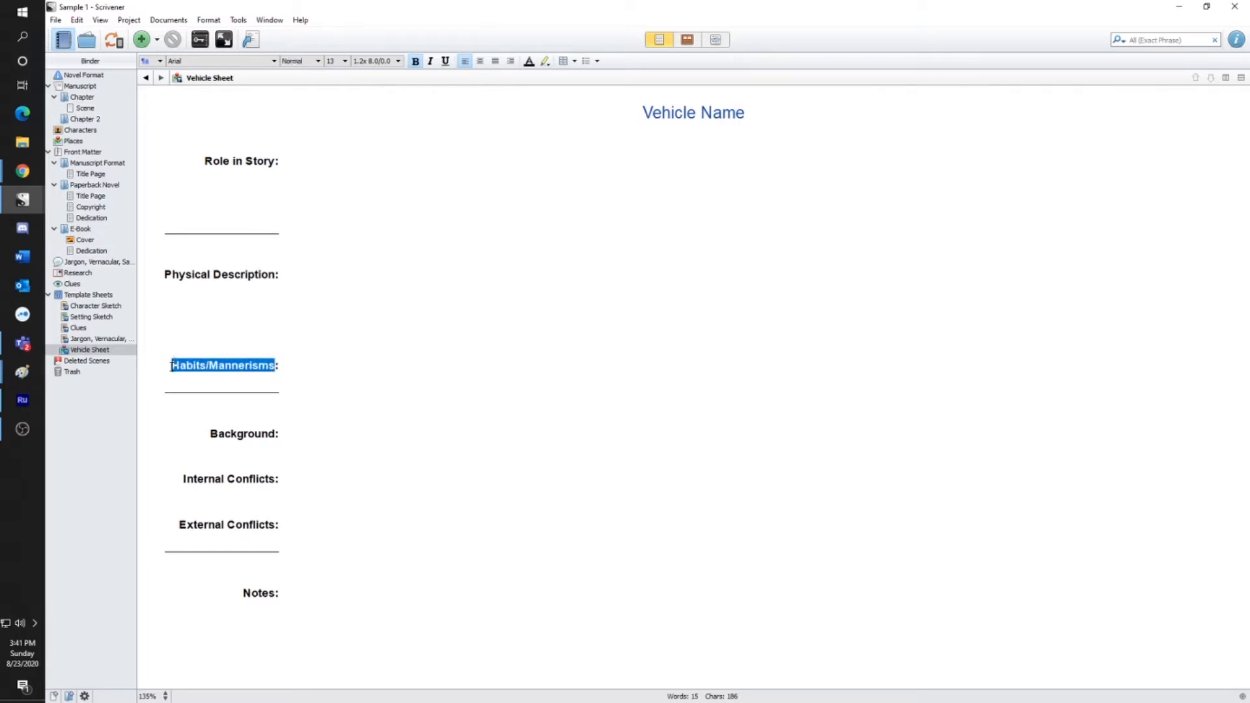
type("What")
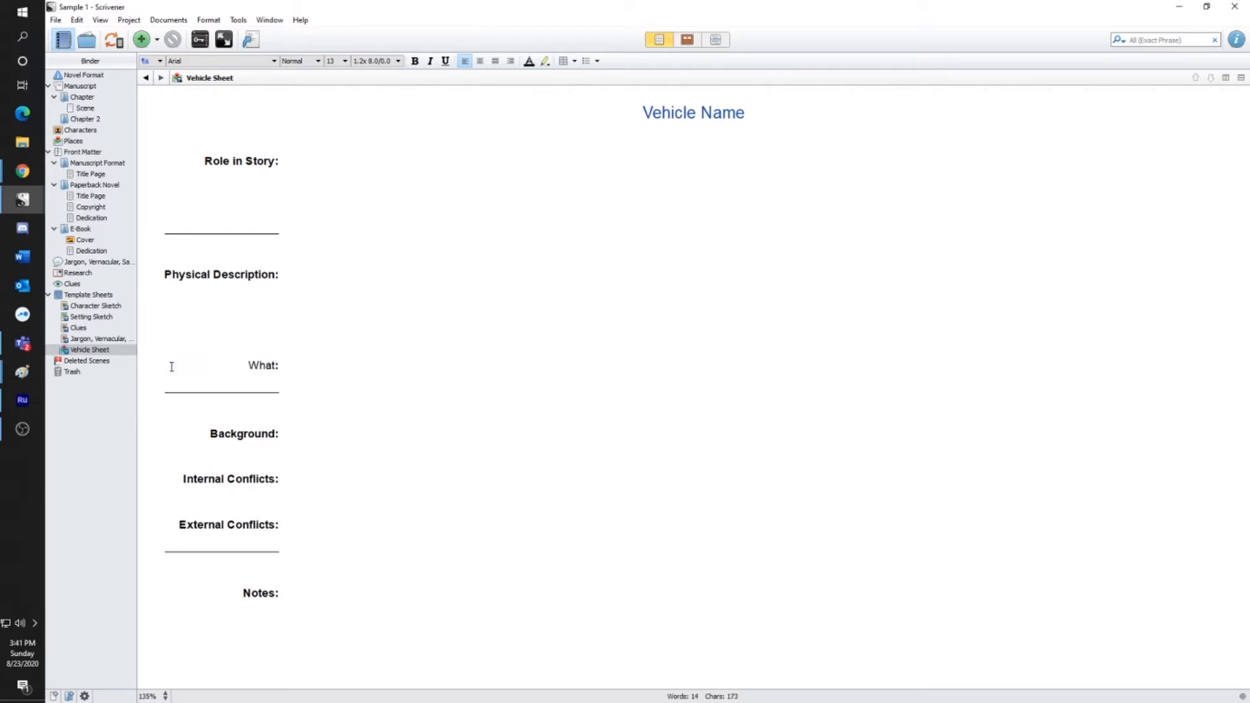
type(" it's used for")
Delete the Background, Internal Conflicts and External Conflicts labels along with the separator line below them
left_click_drag(305, 524, 148, 426)
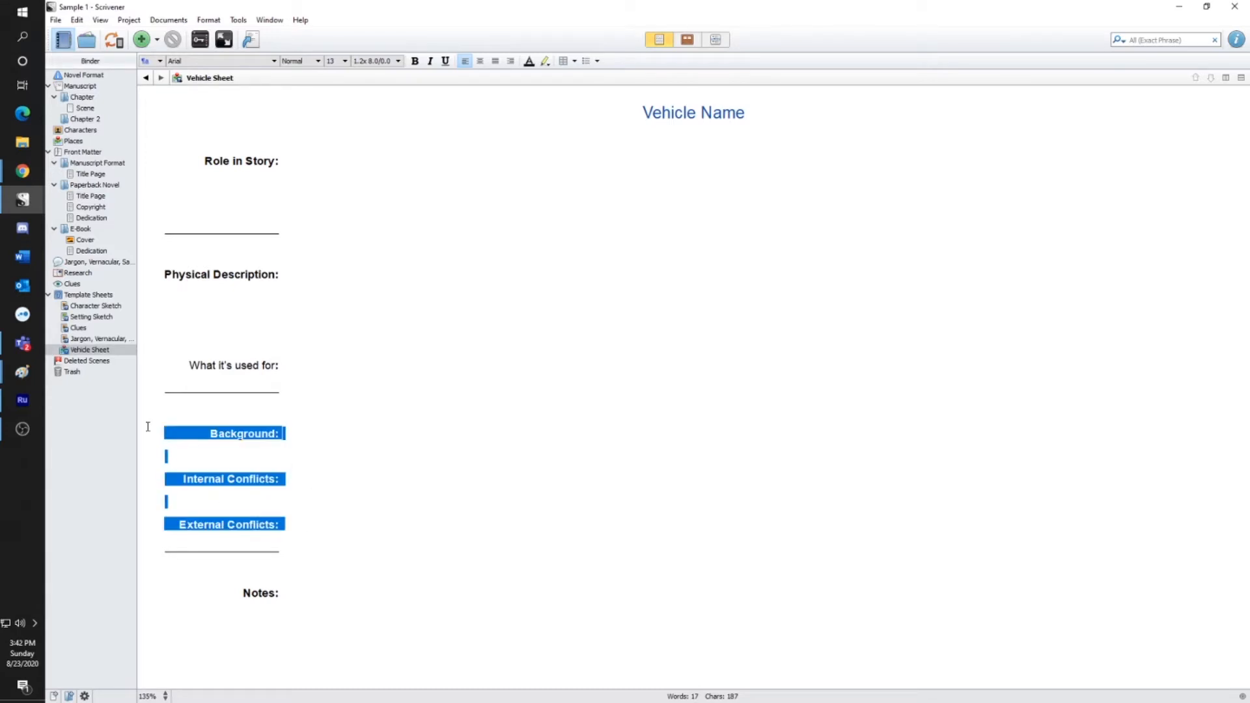
key("Delete")
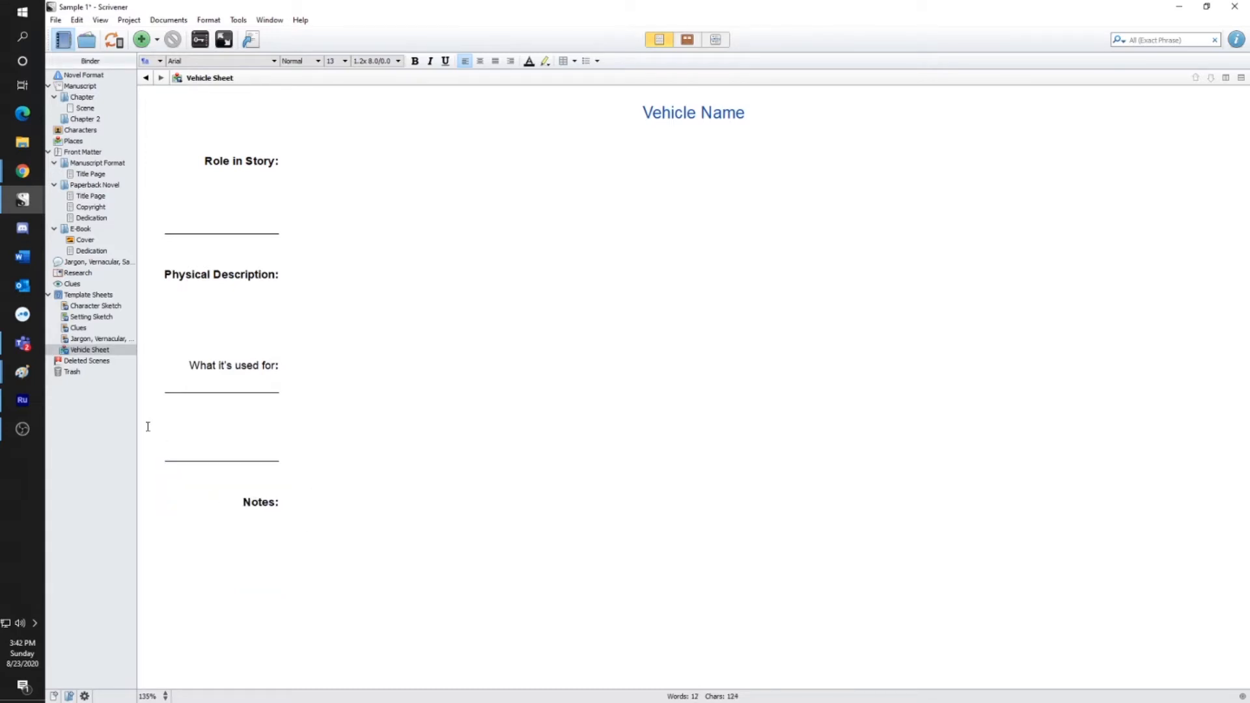
left_click_drag(306, 464, 43, 425)
key("Delete")
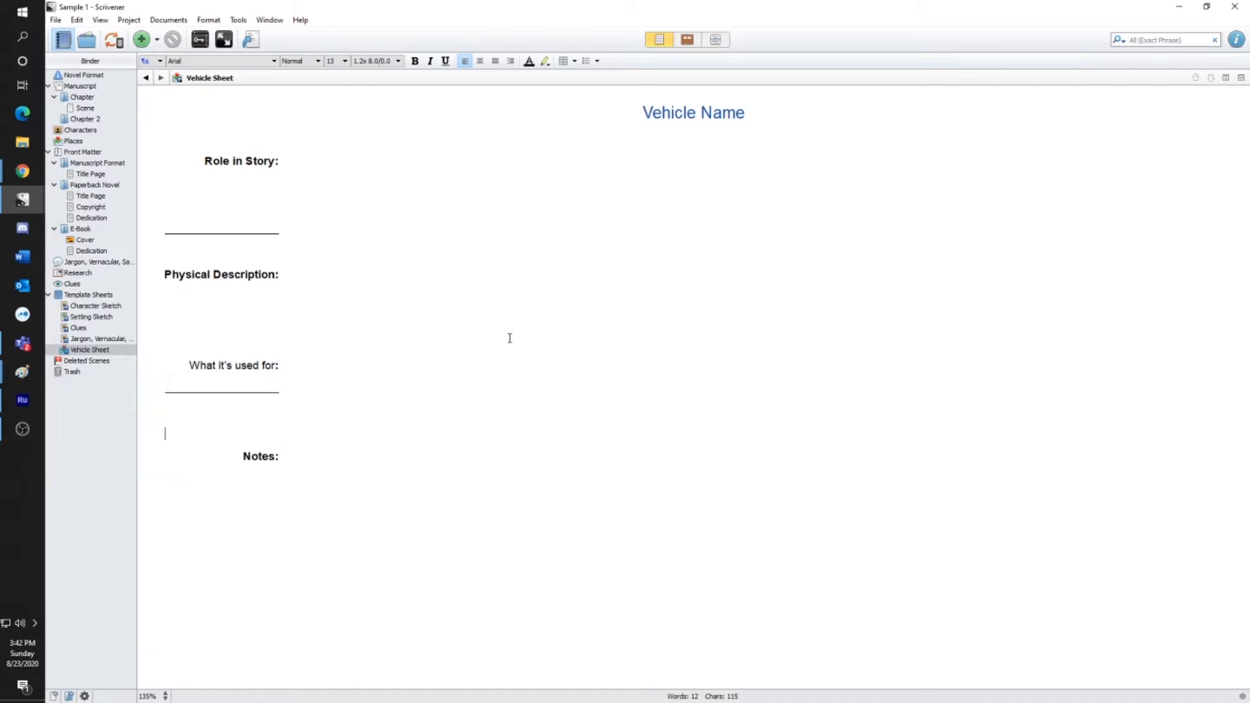
Write "What it's Used For" in bold at the end of the Physical Description label and cut that text
left_click(277, 276)
type("s")
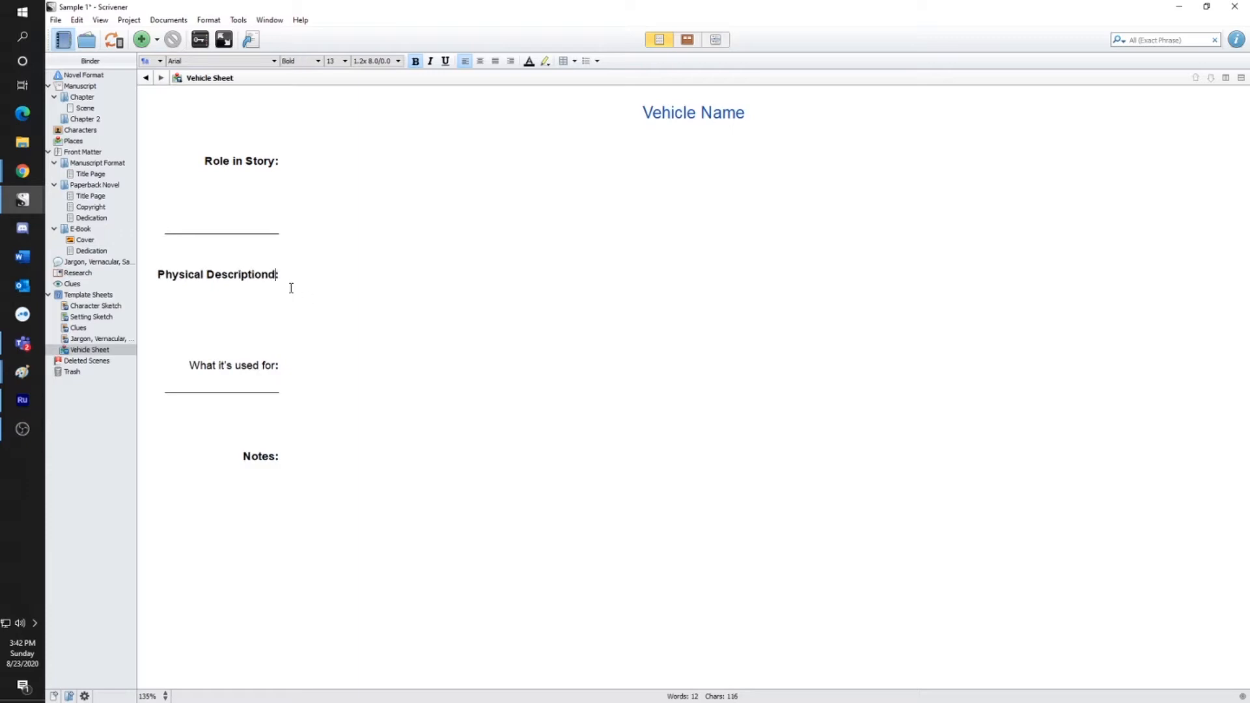
key("BackSpace")
type("W")
key("BackSpace")
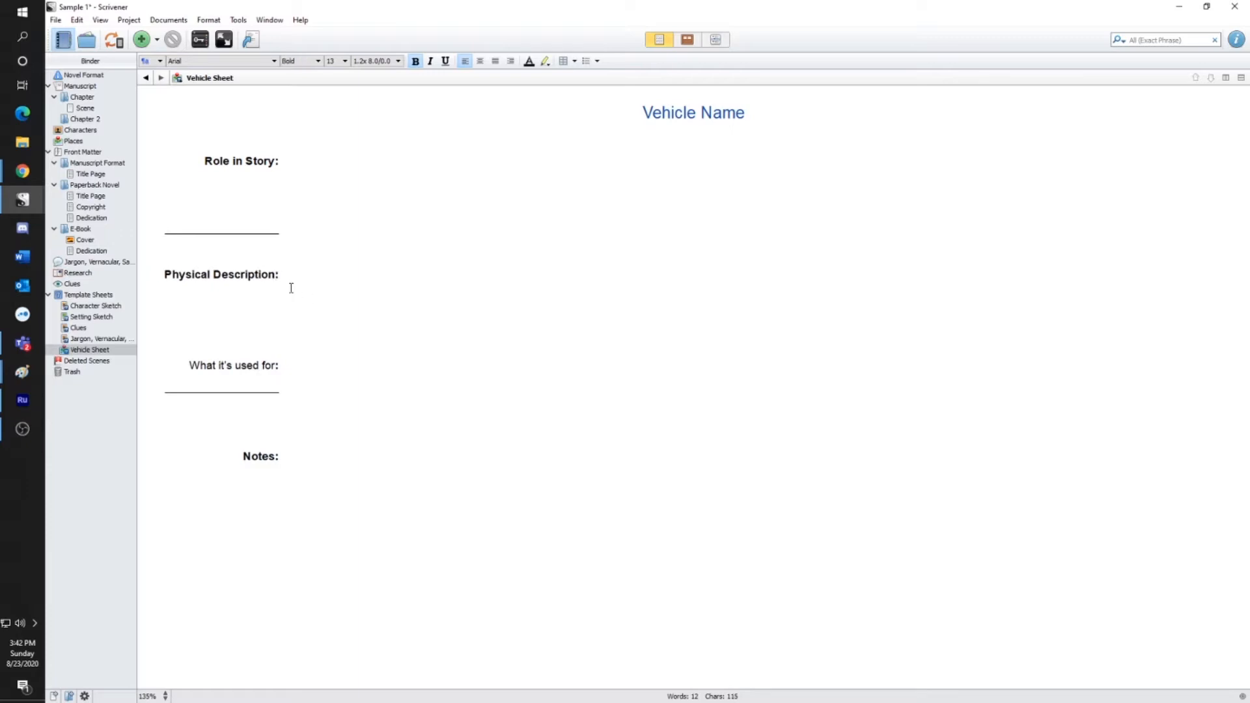
type("What it's")
type("ed")
key("BackSpace")
type("U")
left_click_drag(376, 276, 278, 276)
key("BackSpace")
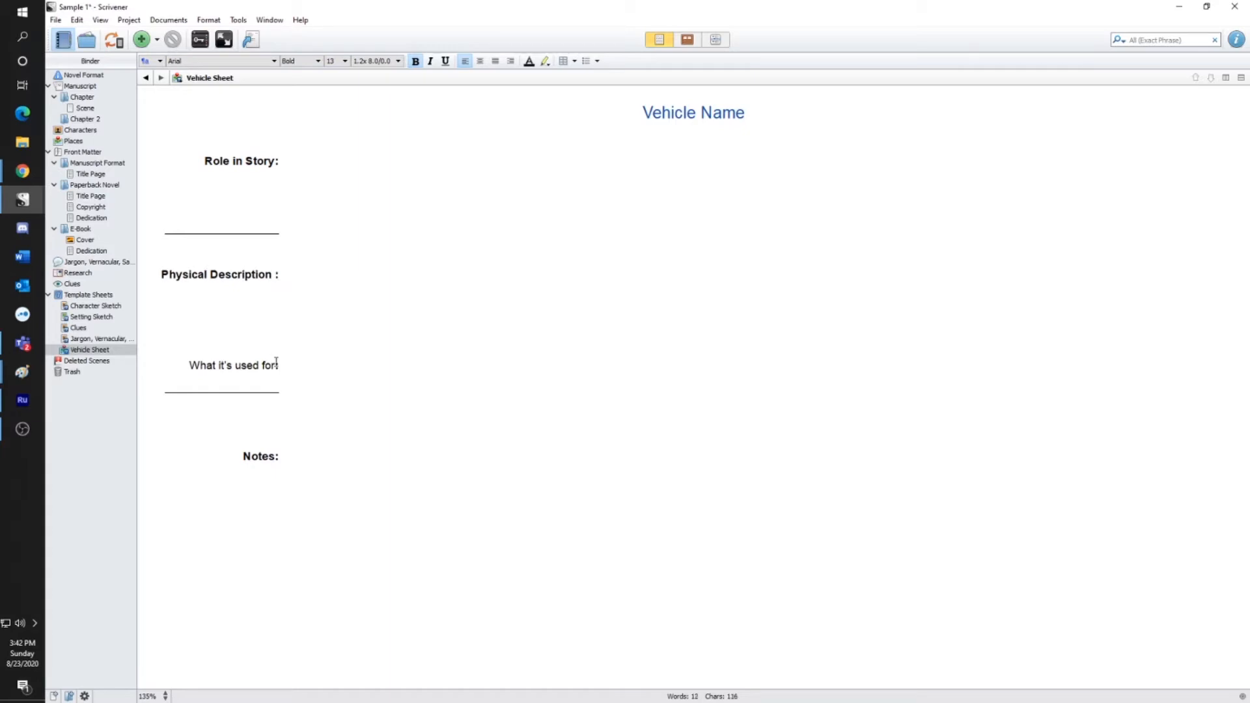
Paste the cut bold text over the usage label above Notes so it reads "What it's Used For"
left_click_drag(276, 363, 189, 366)
key("ctrl+v")
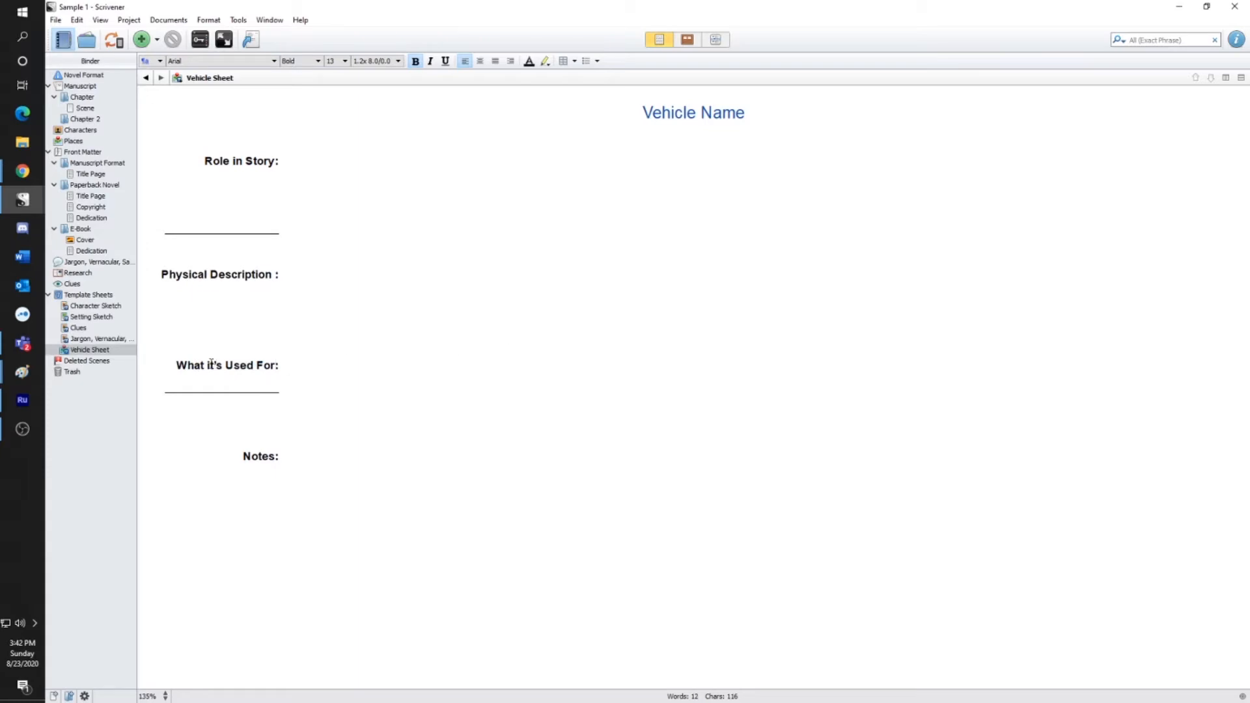
key("BackSpace")
type("i")
left_click(365, 337)
Save the project as a Fiction template over the existing sample template, adding "Added Vehicle Sheet" as the last description line
left_click(56, 21)
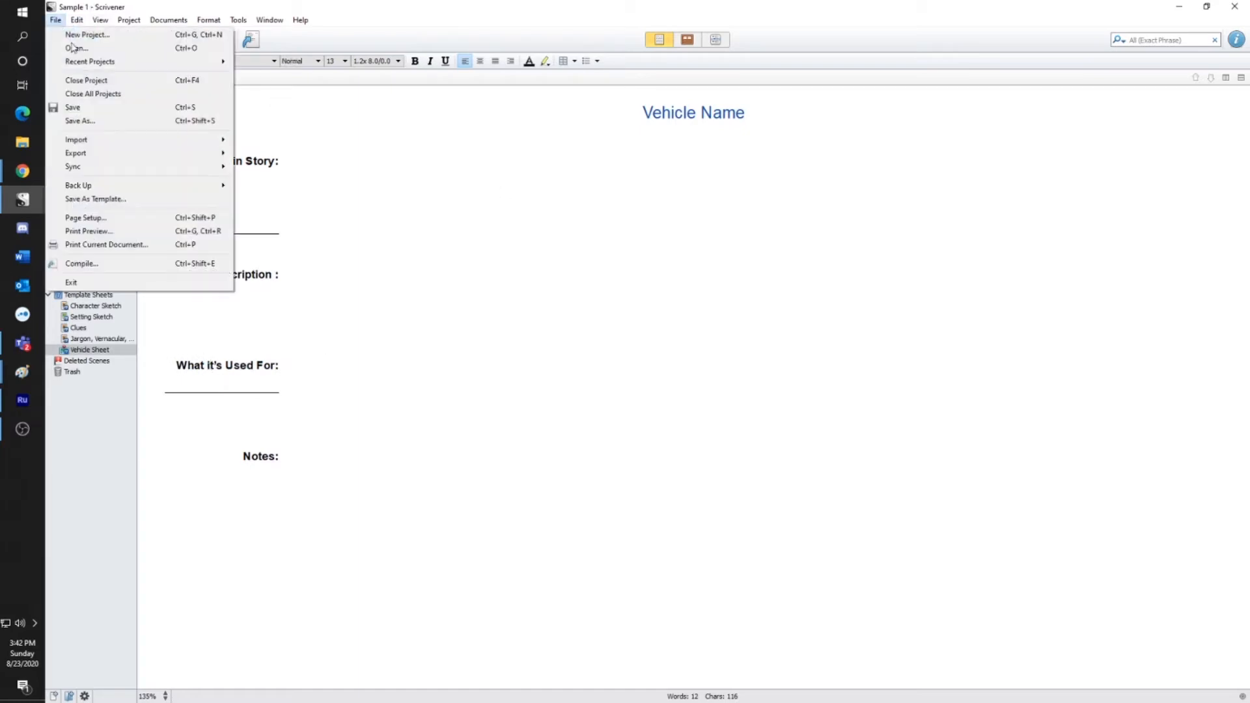
left_click(114, 200)
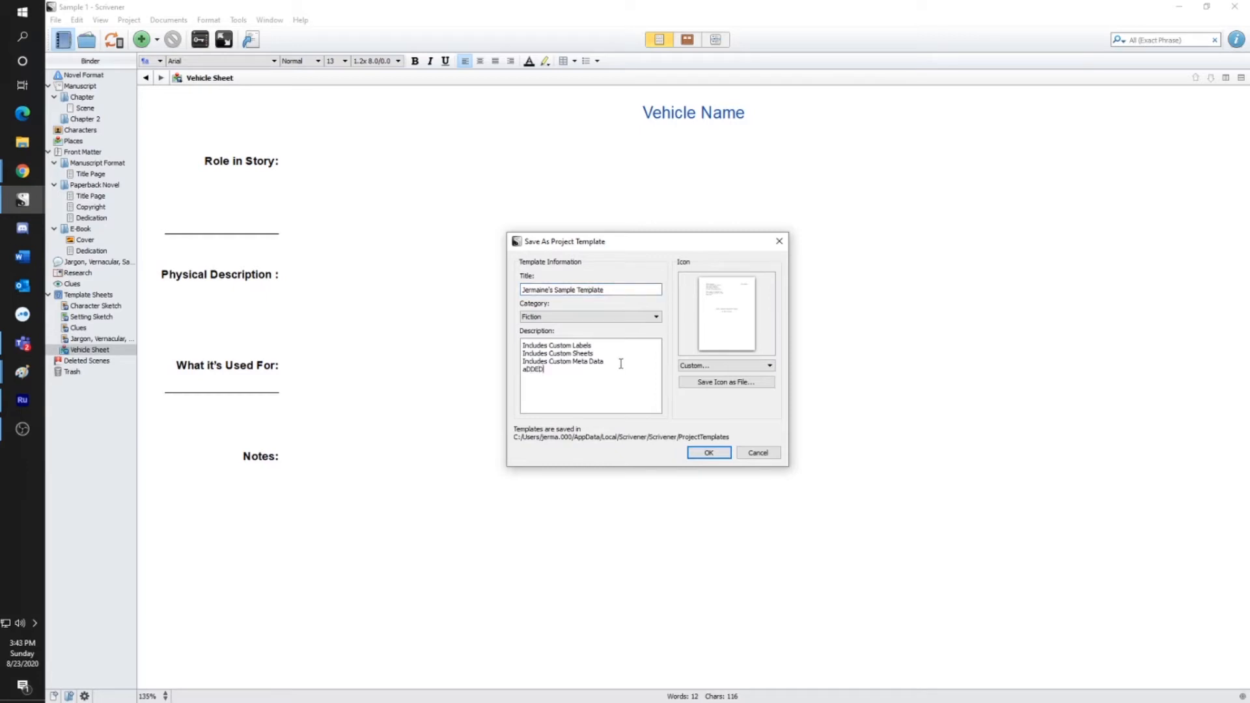
key("BackSpace")
key("BackSpace")
key("BackSpace")
key("BackSpace")
key("BackSpace")
key("BackSpace")
key("BackSpace")
key("BackSpace")
key("BackSpace")
key("BackSpace")
left_click(709, 453)
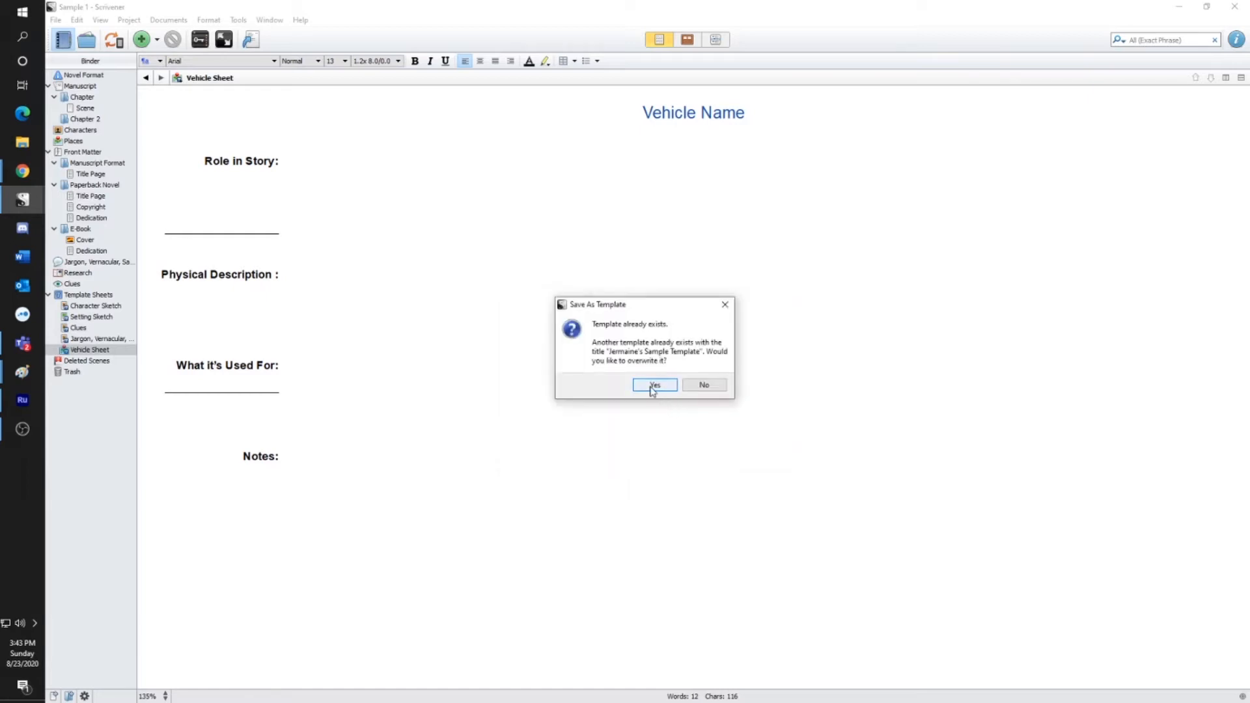
left_click(653, 386)
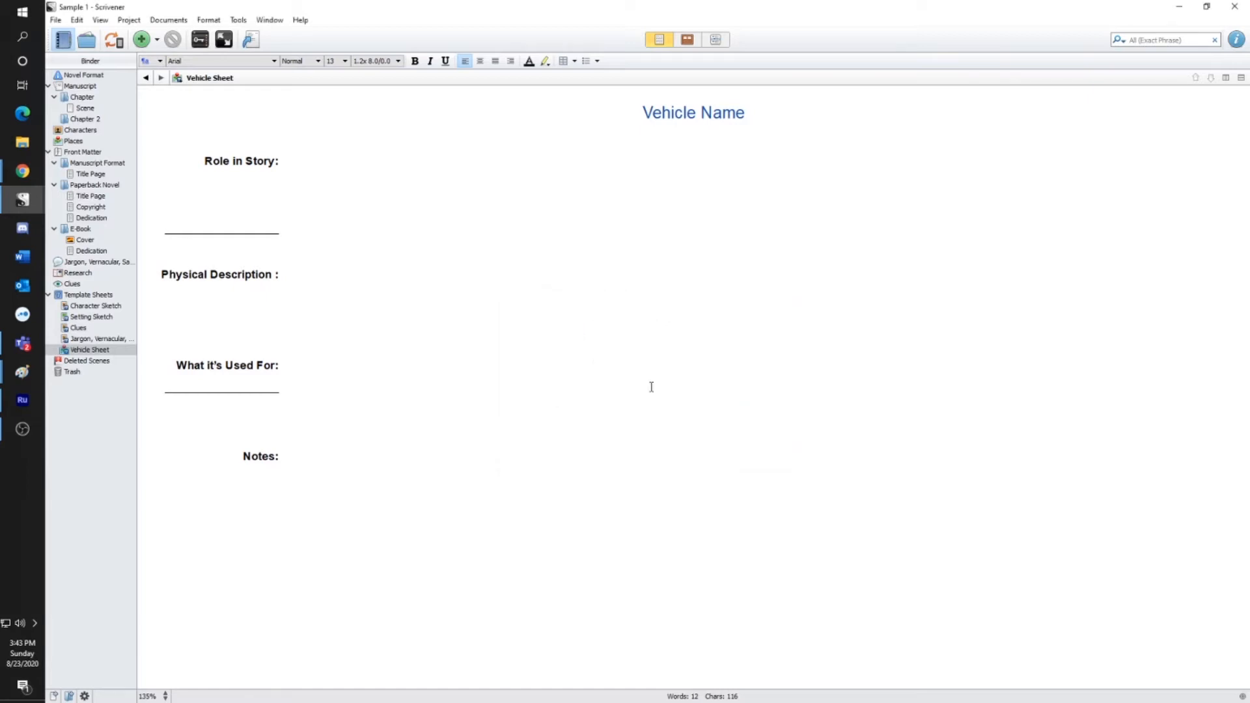
Create a new project named "Sample 2" from the Fiction sample template whose description mentions the added Vehicle Sheet
left_click(56, 21)
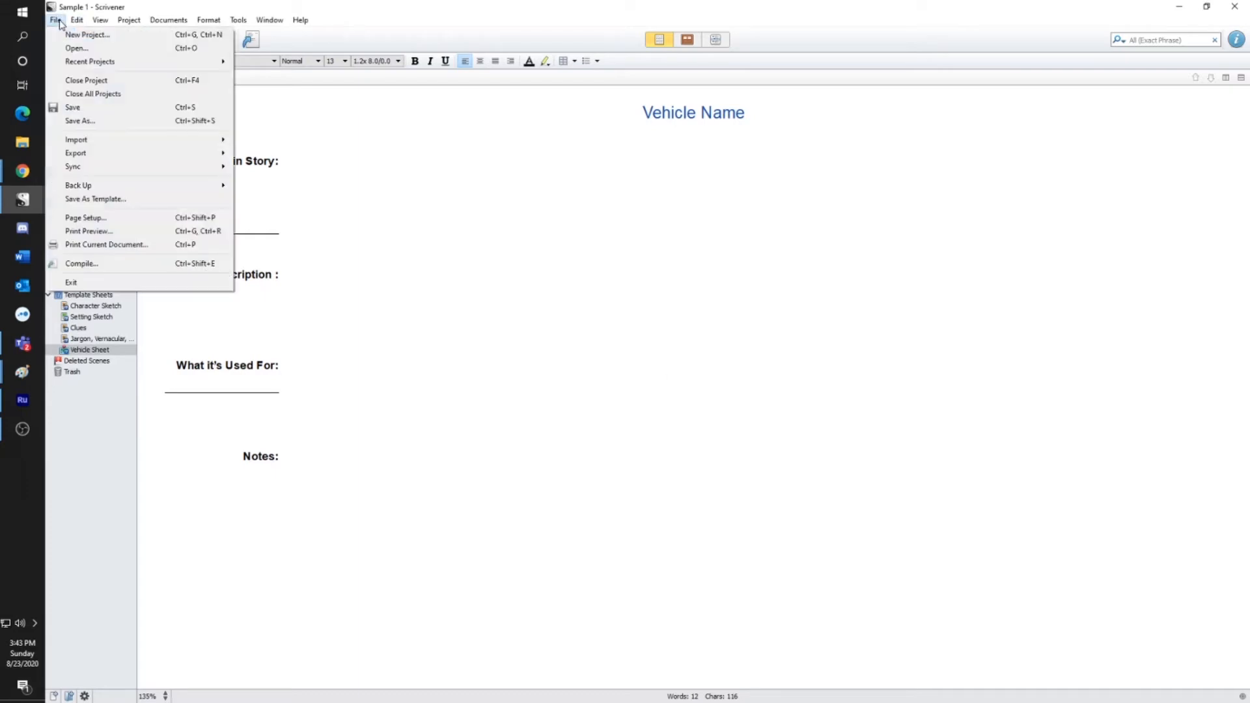
left_click(87, 34)
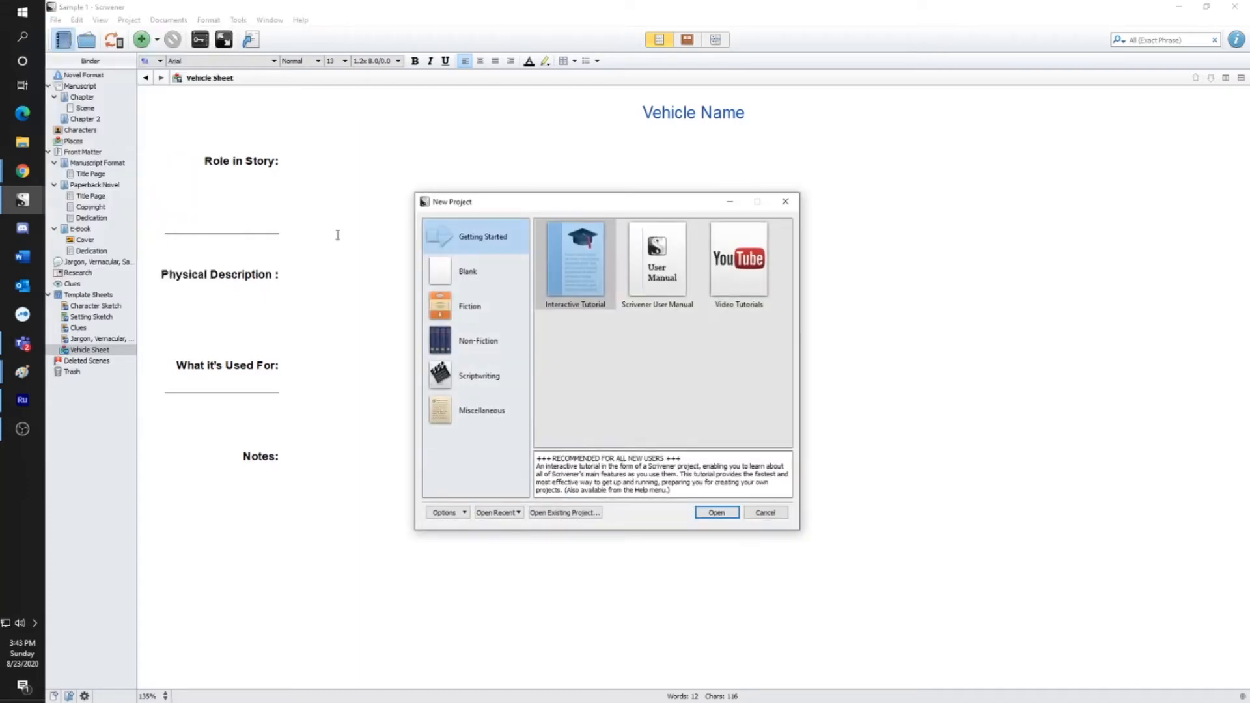
left_click(468, 310)
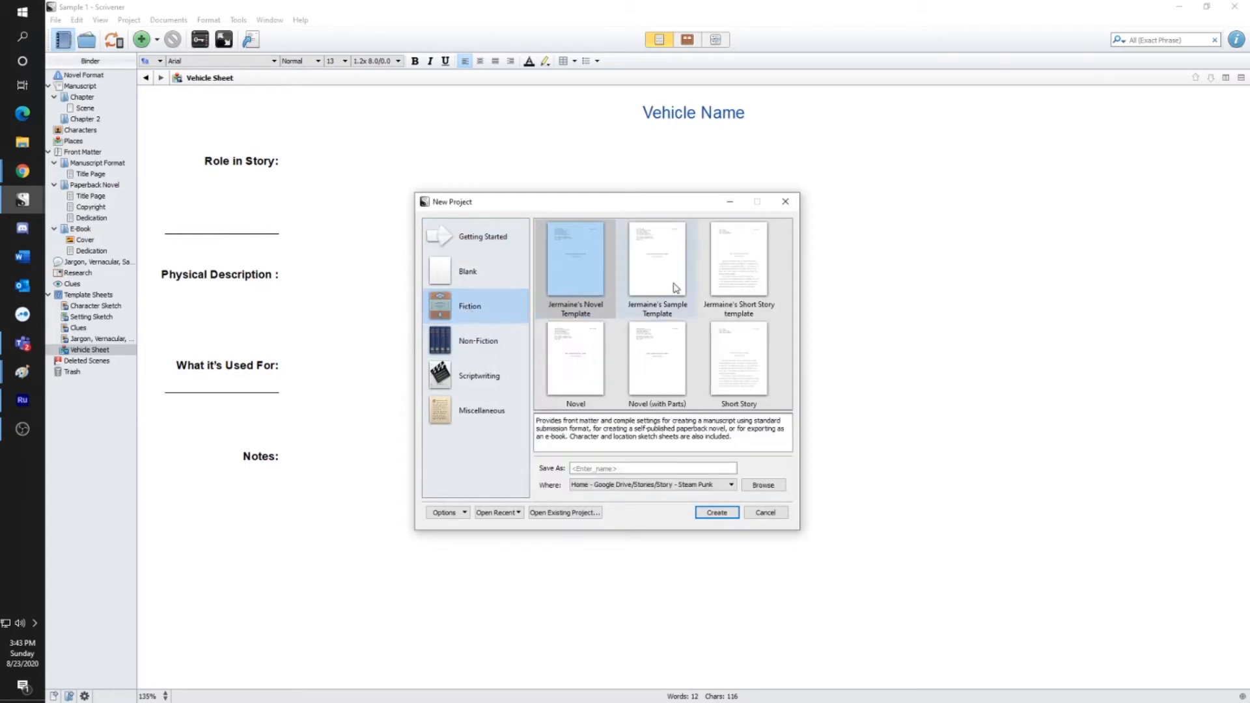
left_click(667, 284)
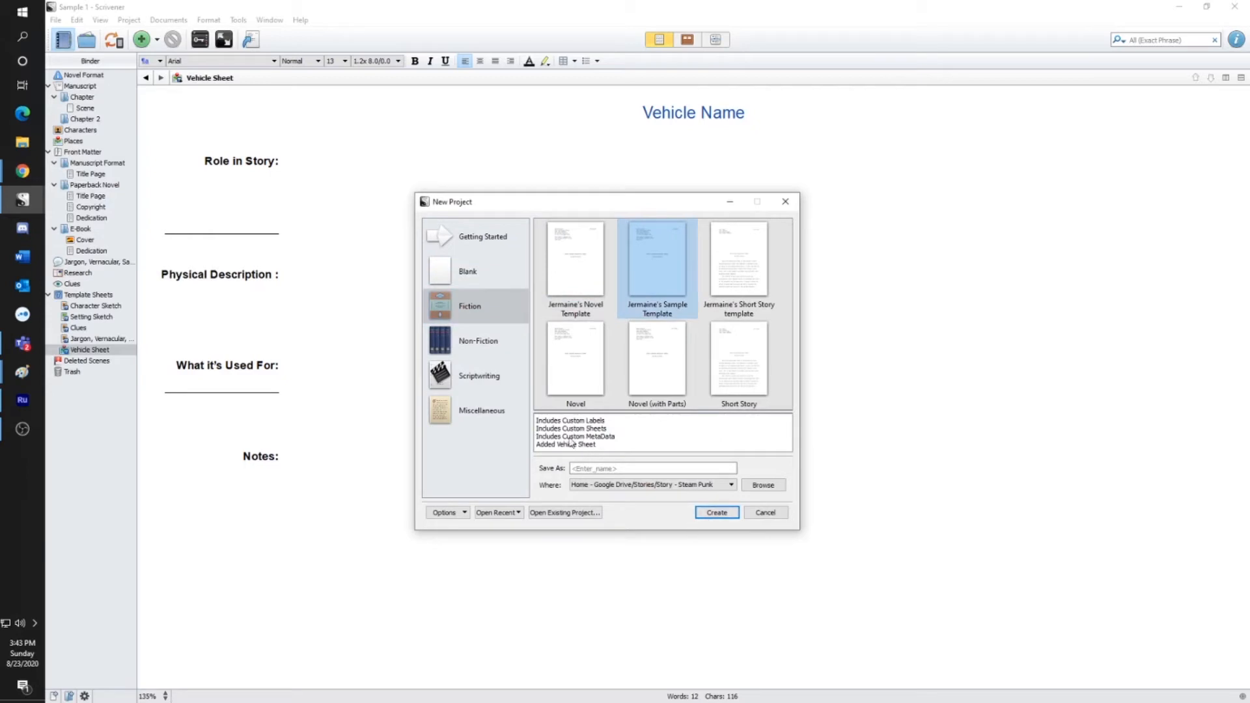
left_click(620, 468)
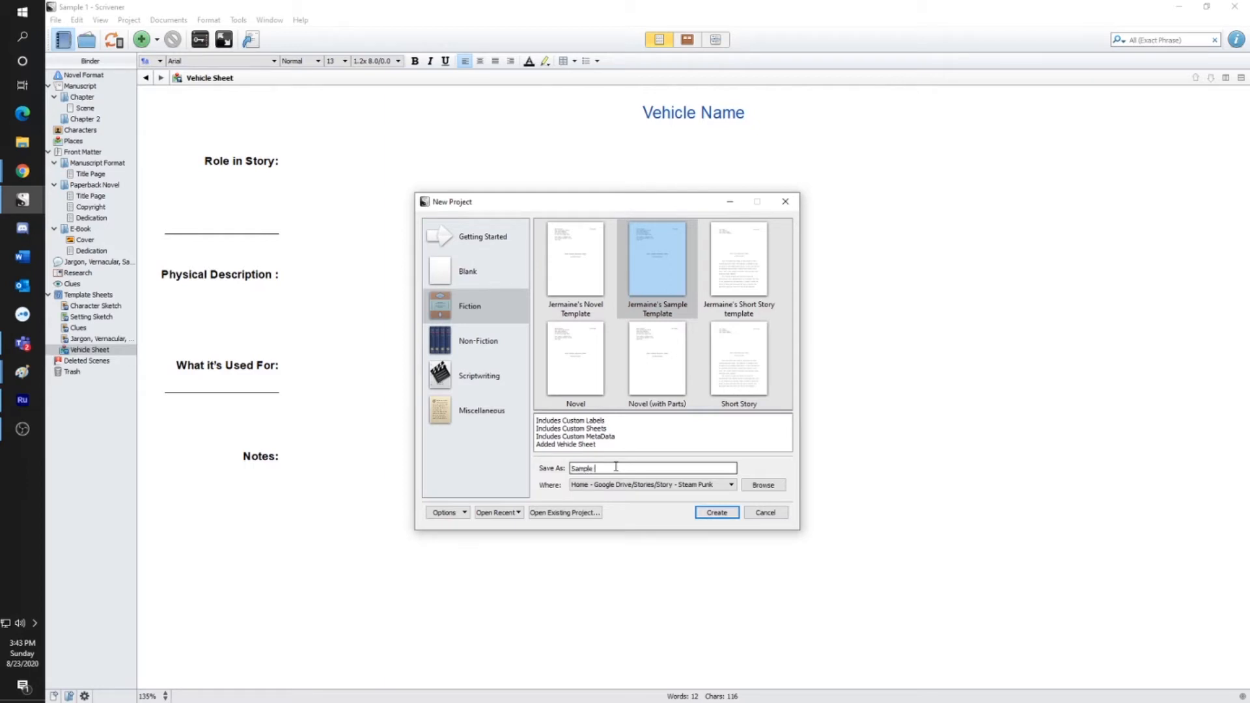
left_click(715, 513)
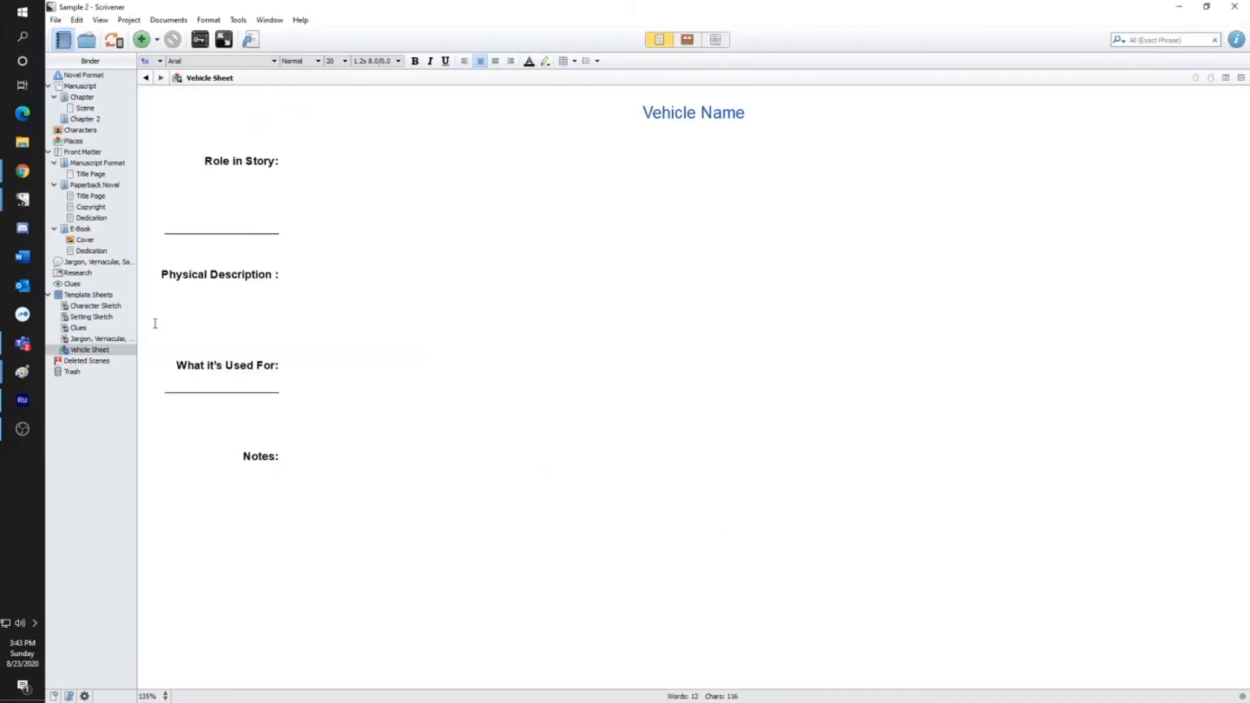
Look through the Jargon and Setting Sketch template sheets in the Sample 2 project and close that project
left_click(101, 339)
left_click(95, 316)
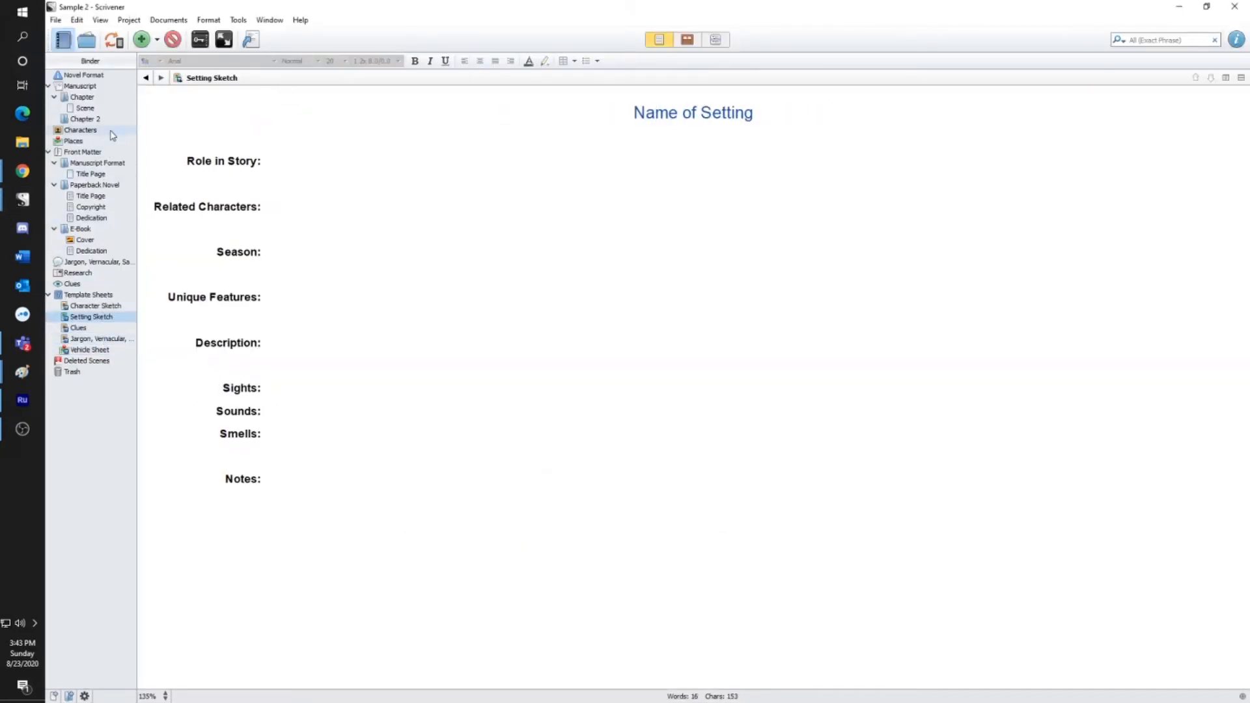
left_click(1235, 7)
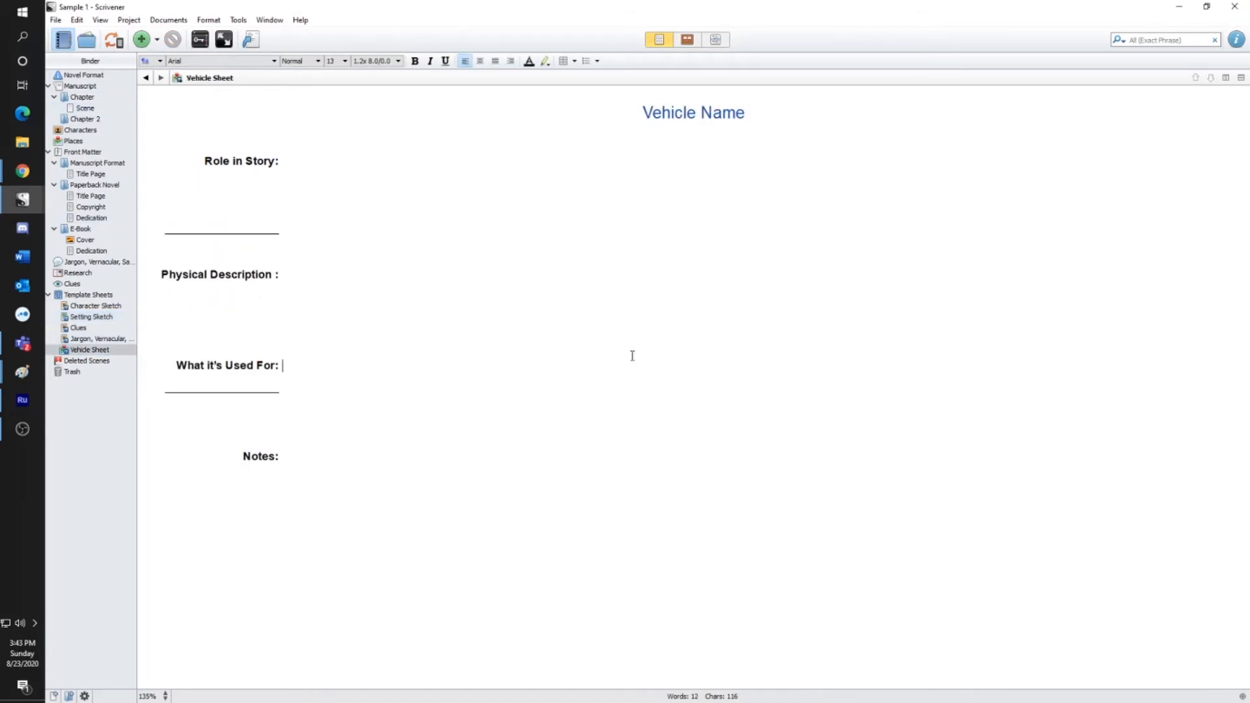
Browse the Scene and Chapter documents and display the Manuscript folder's contents in the outliner
left_click(134, 20)
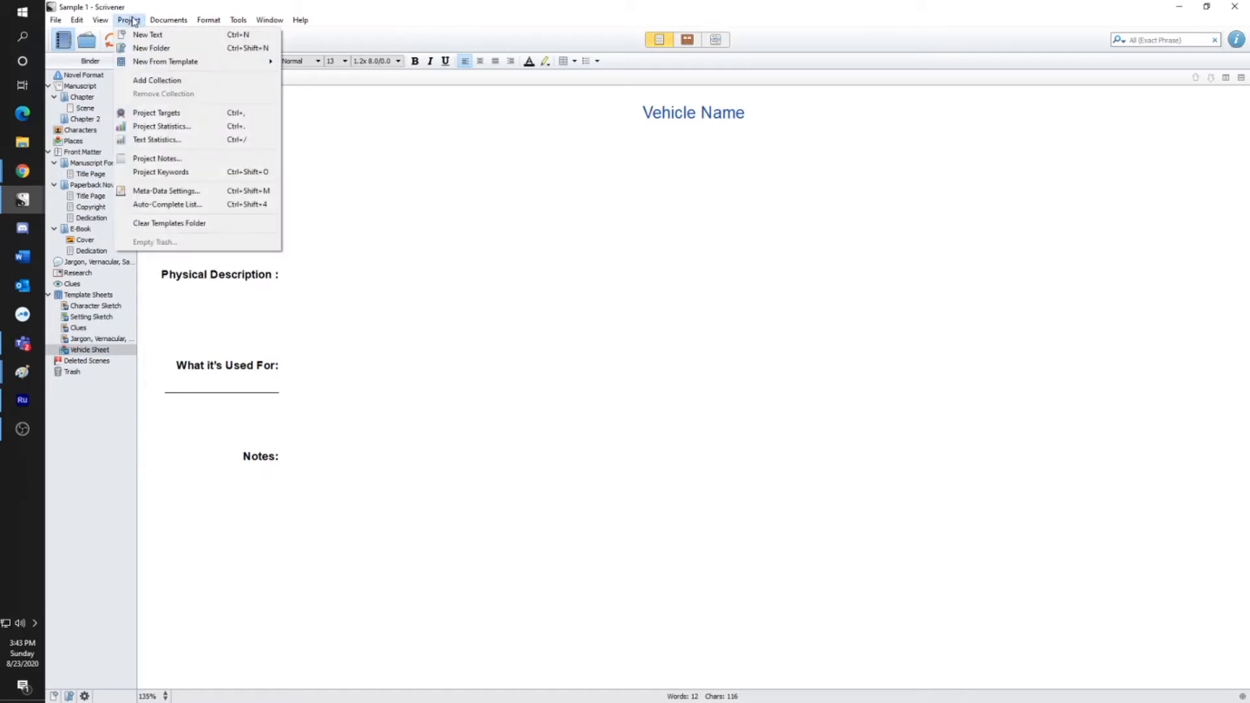
left_click(516, 185)
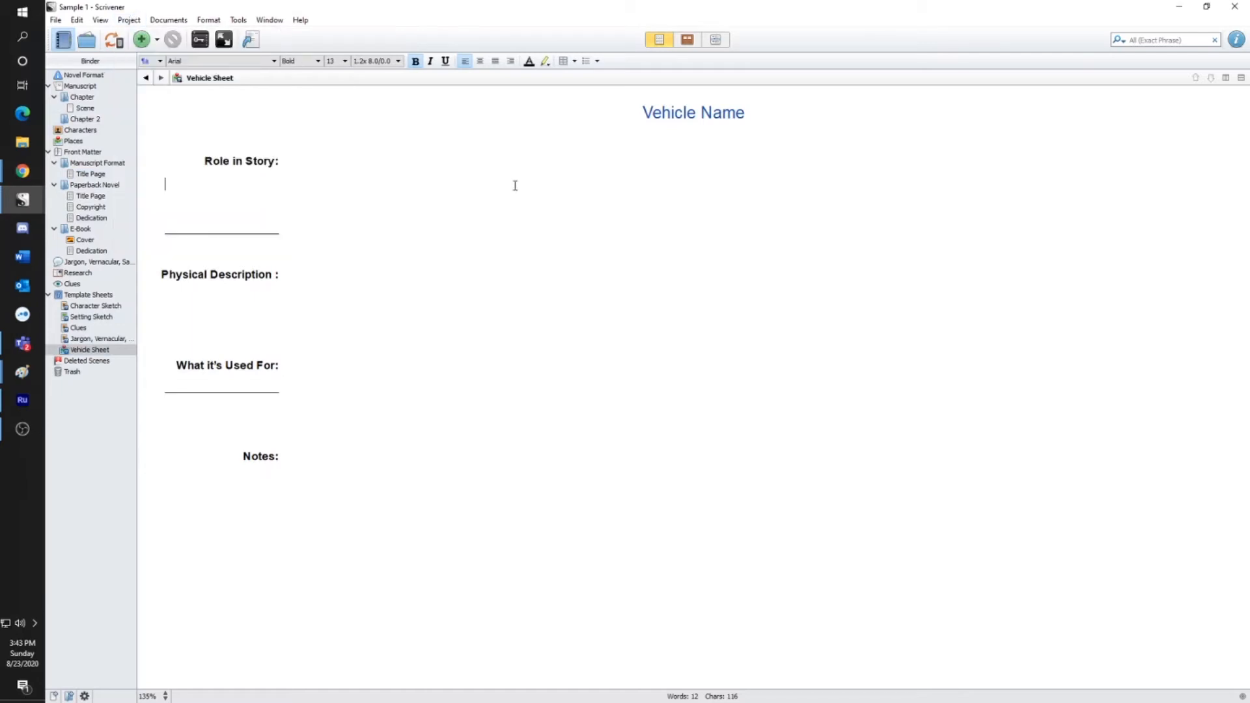
left_click(85, 108)
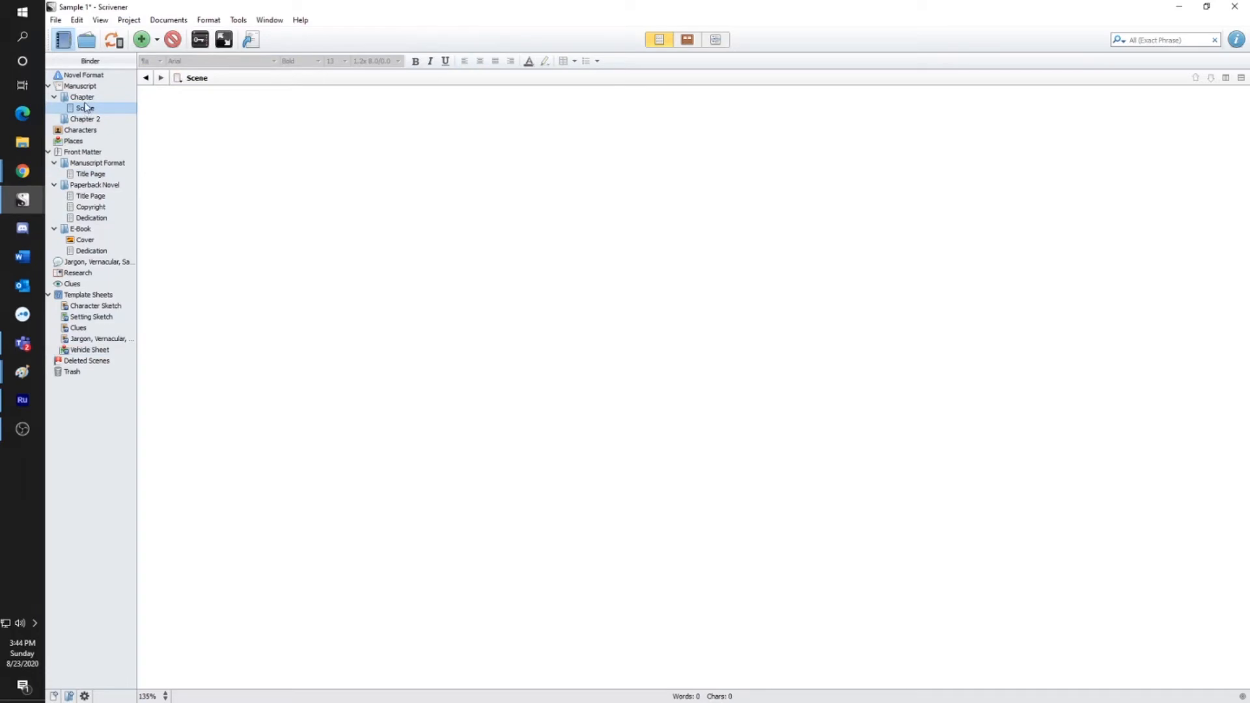
left_click(83, 98)
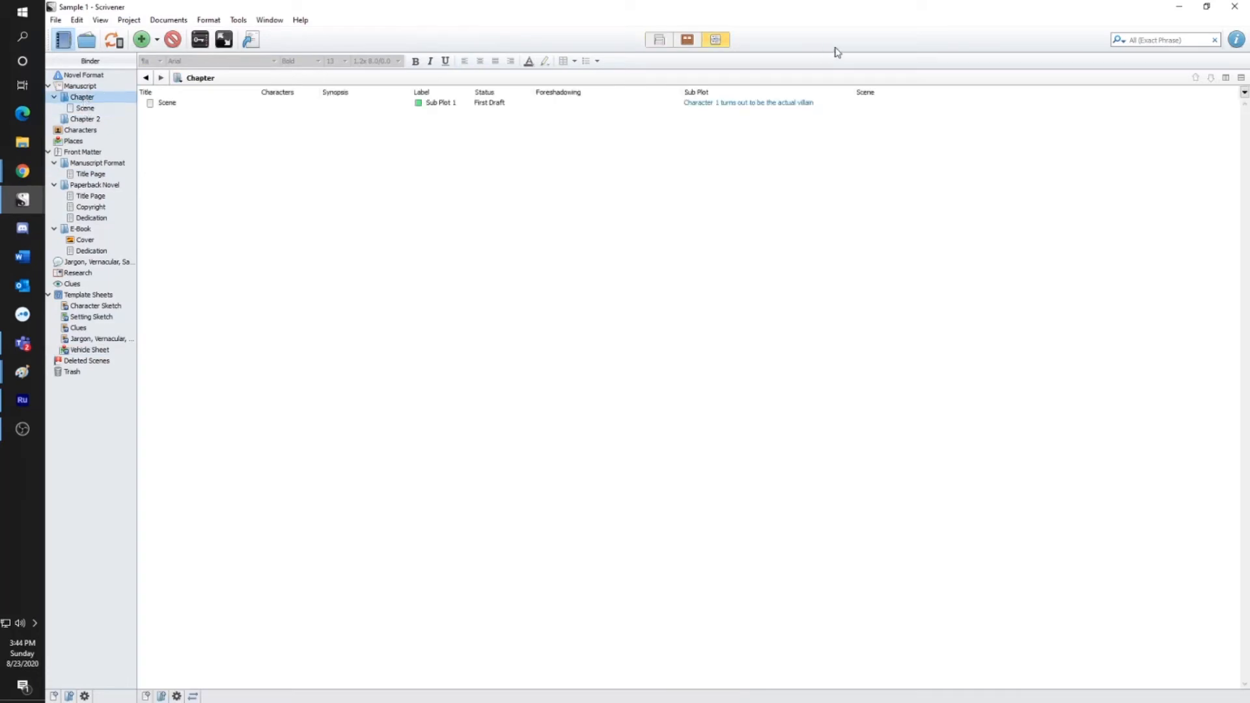
left_click(90, 86)
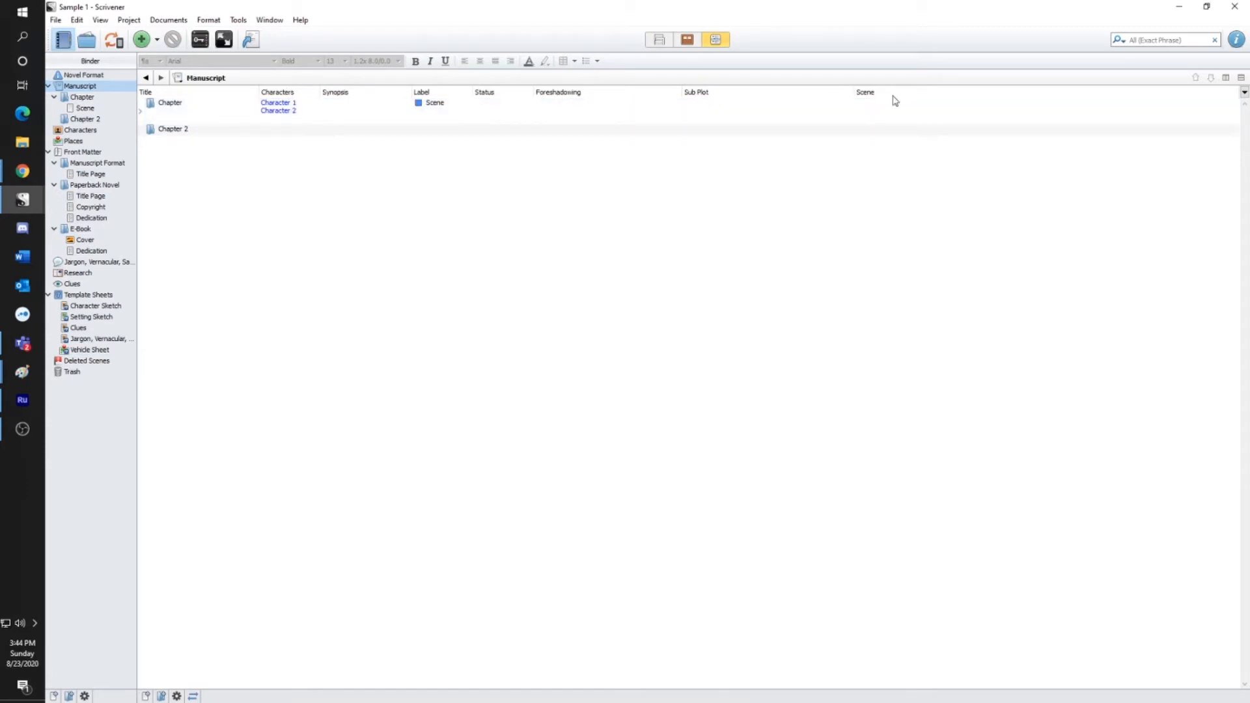
Review the project's custom meta-data fields and close the settings without changes
left_click(129, 19)
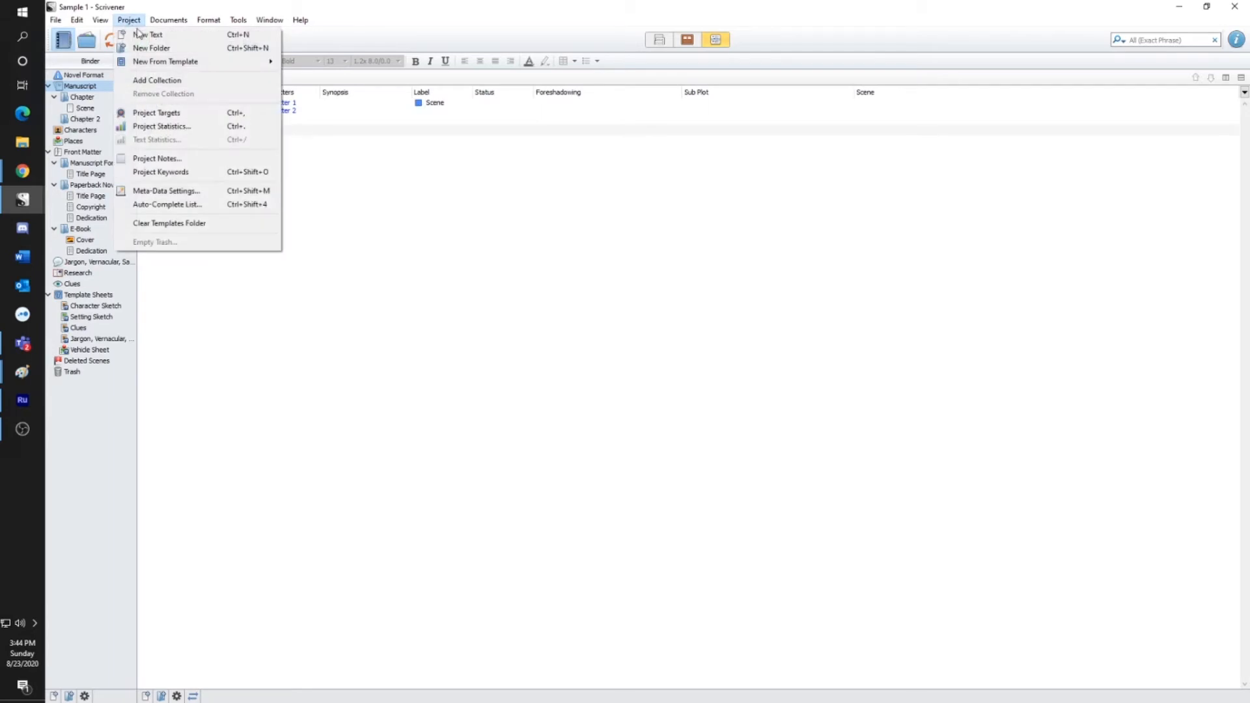
left_click(166, 194)
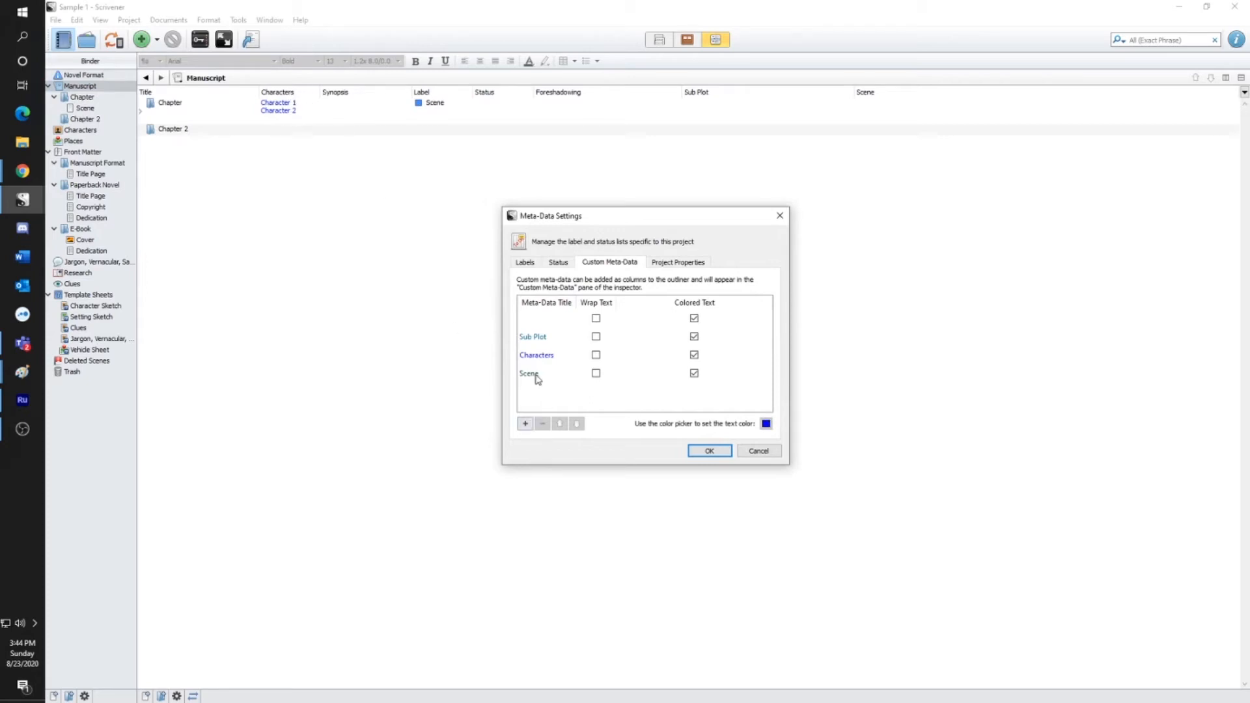
left_click(757, 452)
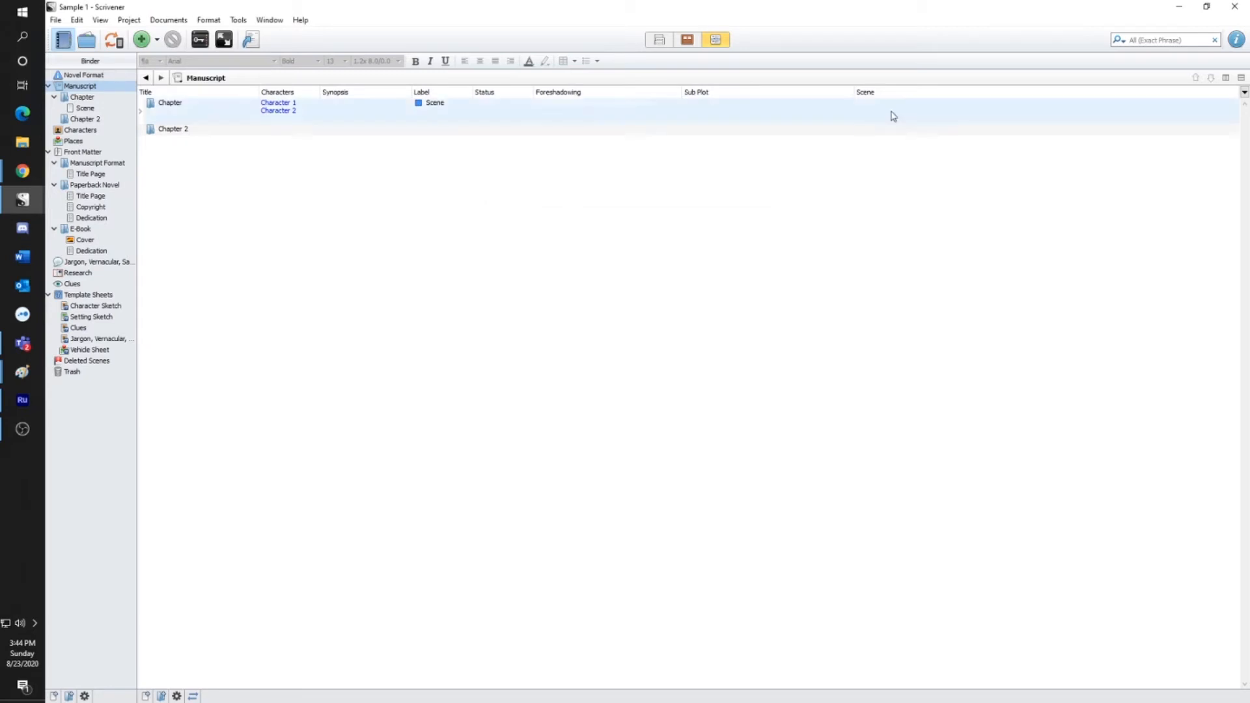
Enter "Takes place at Character 1's home" in the Scene column of the Chapter row
left_click(875, 104)
left_click(875, 104)
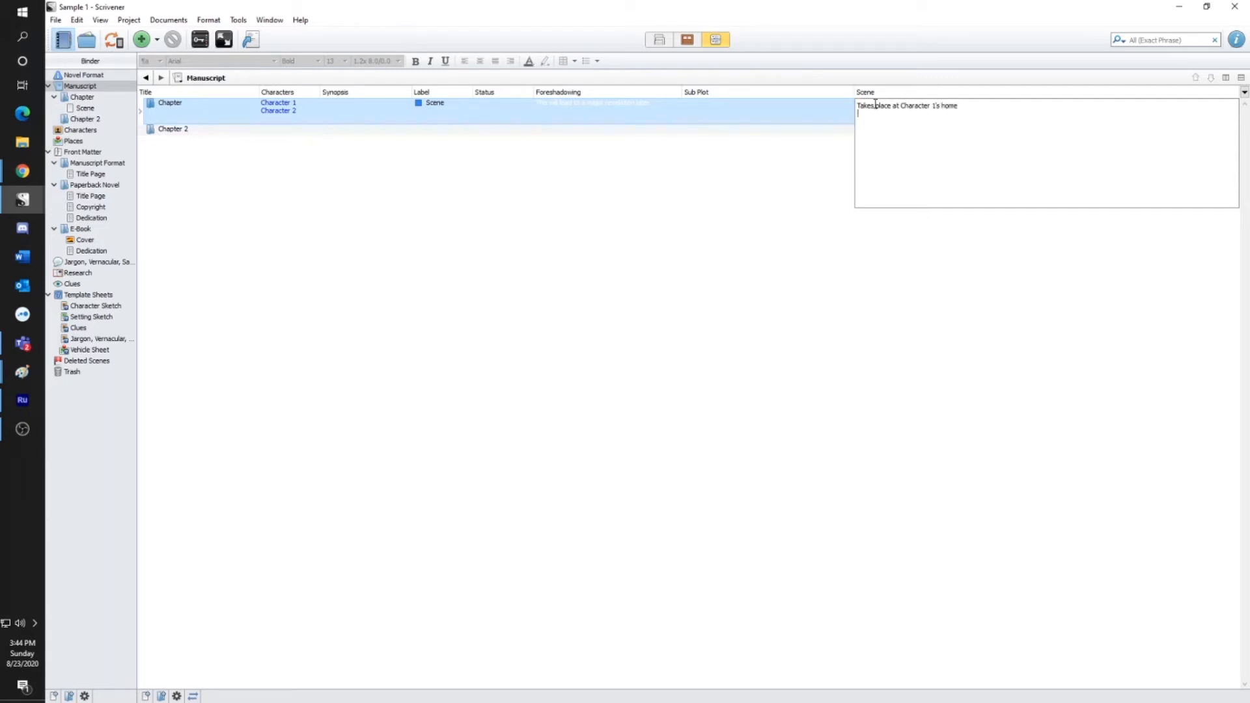
left_click(817, 290)
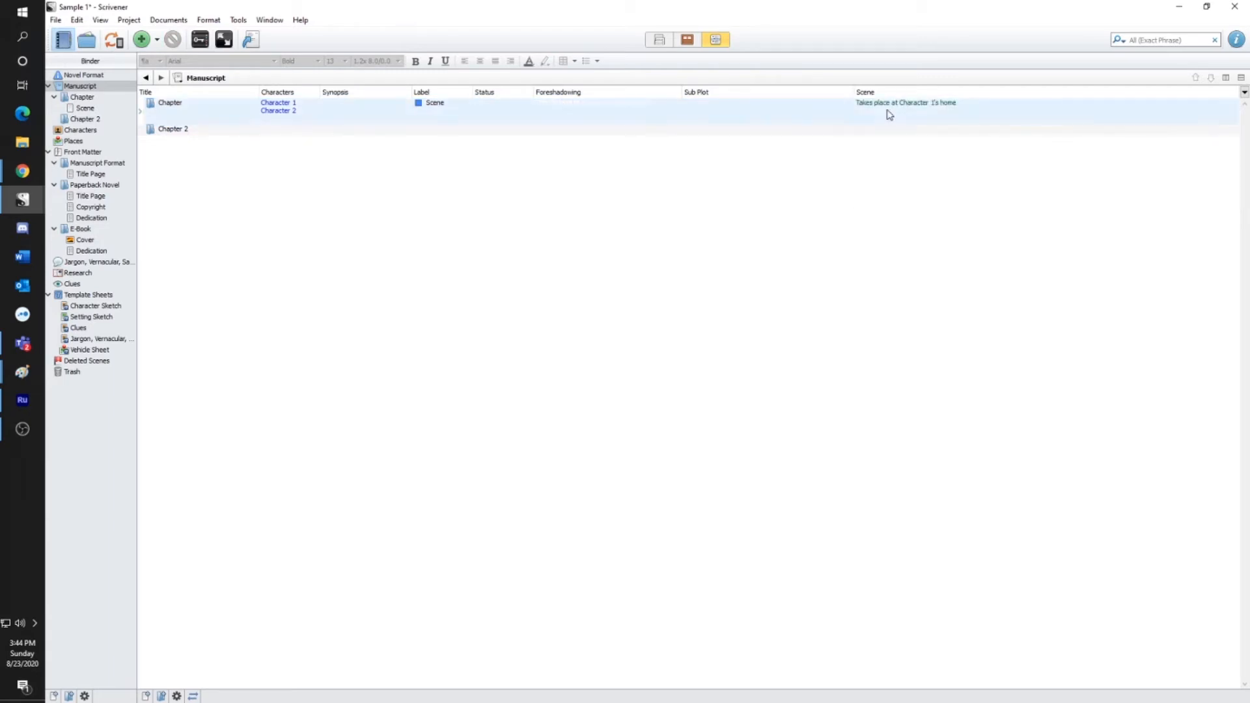
Set the text colour of the Scene custom meta-data field to light yellow
left_click(129, 20)
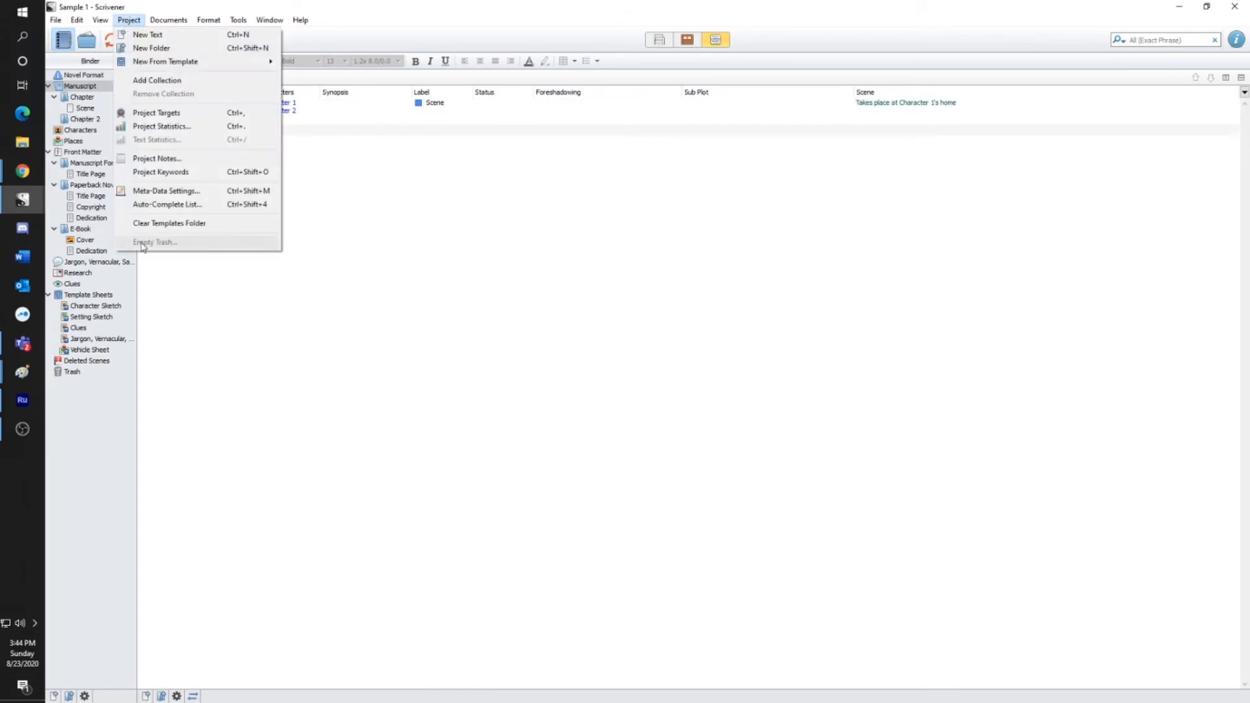
left_click(143, 193)
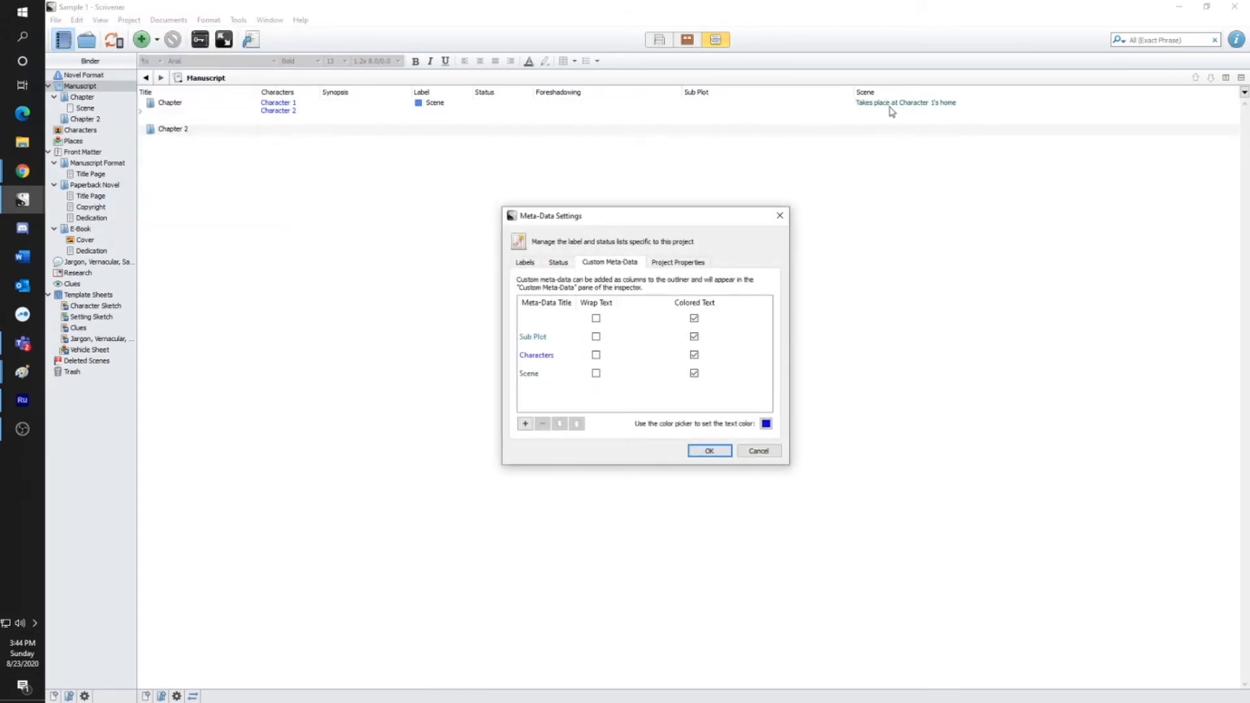
left_click(564, 376)
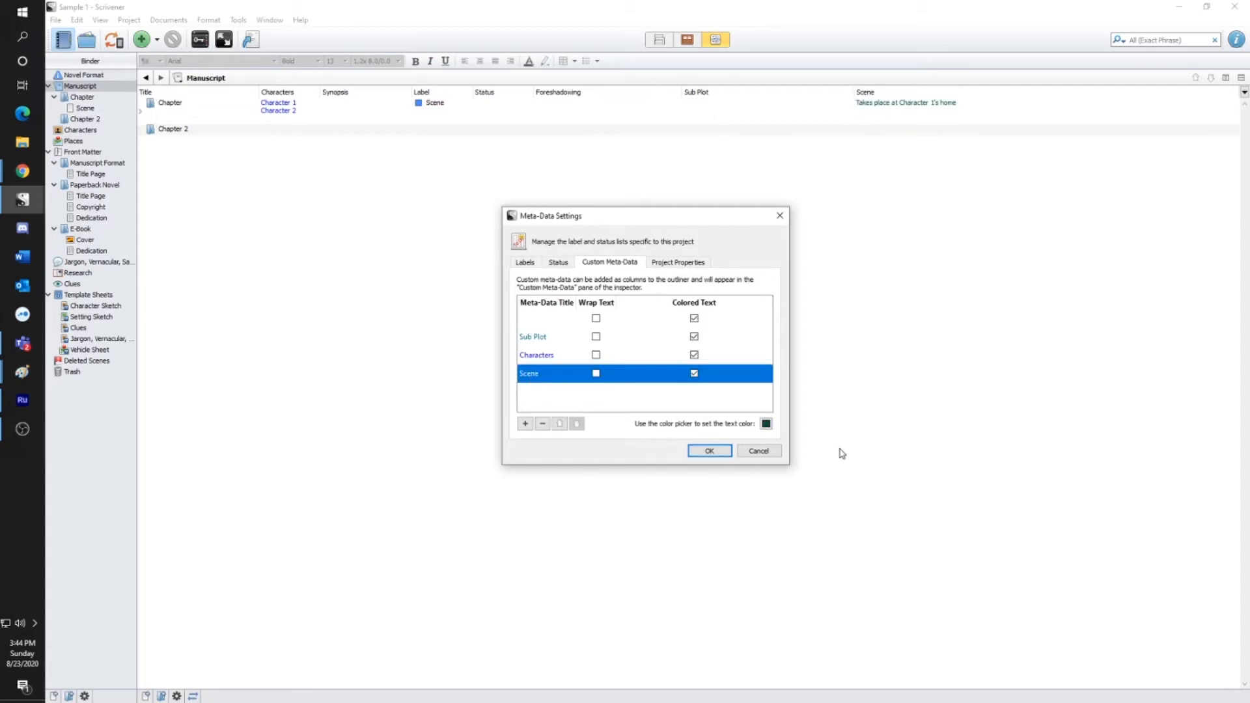
left_click(768, 424)
left_click(625, 312)
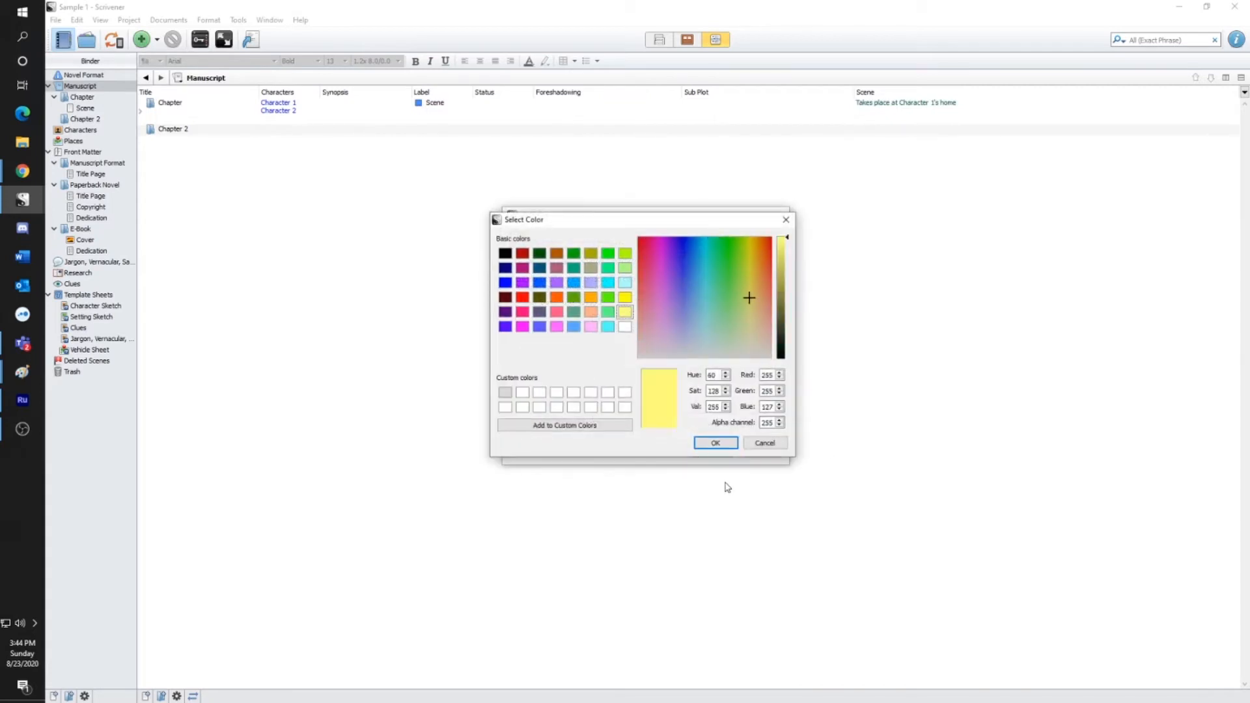
left_click(716, 442)
left_click(709, 451)
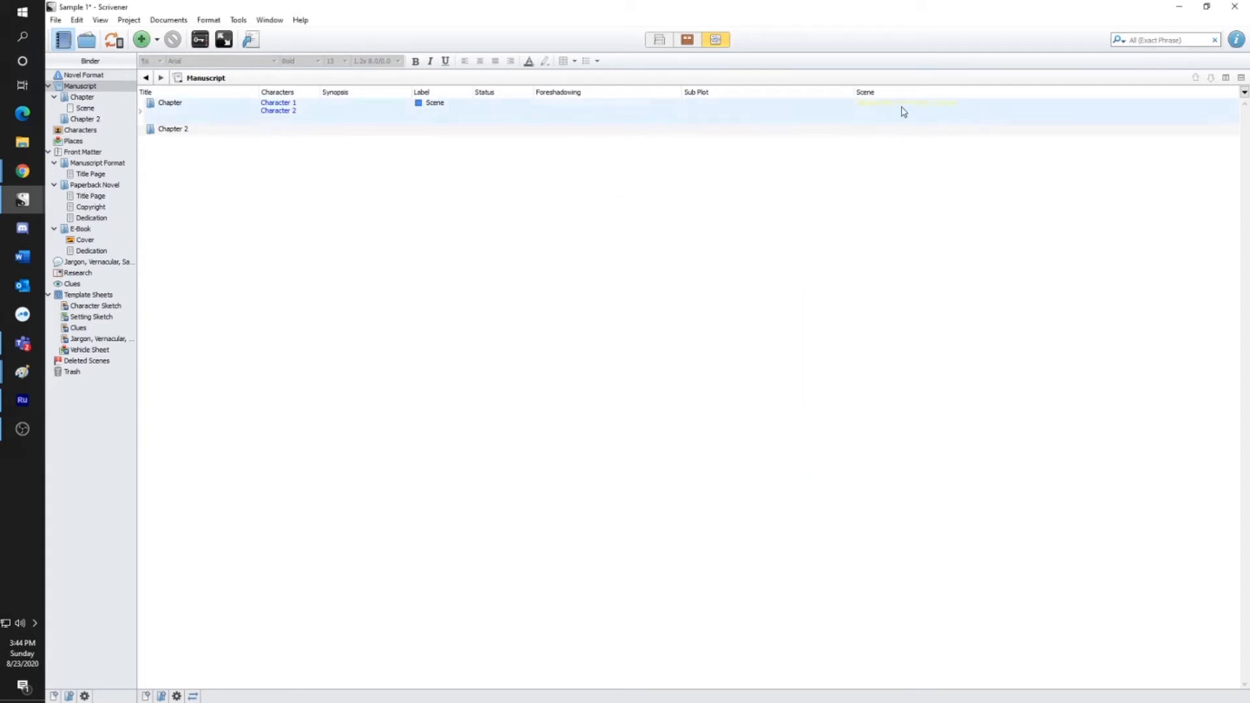
Change the text colour of the Scene custom meta-data field to light green
left_click(134, 20)
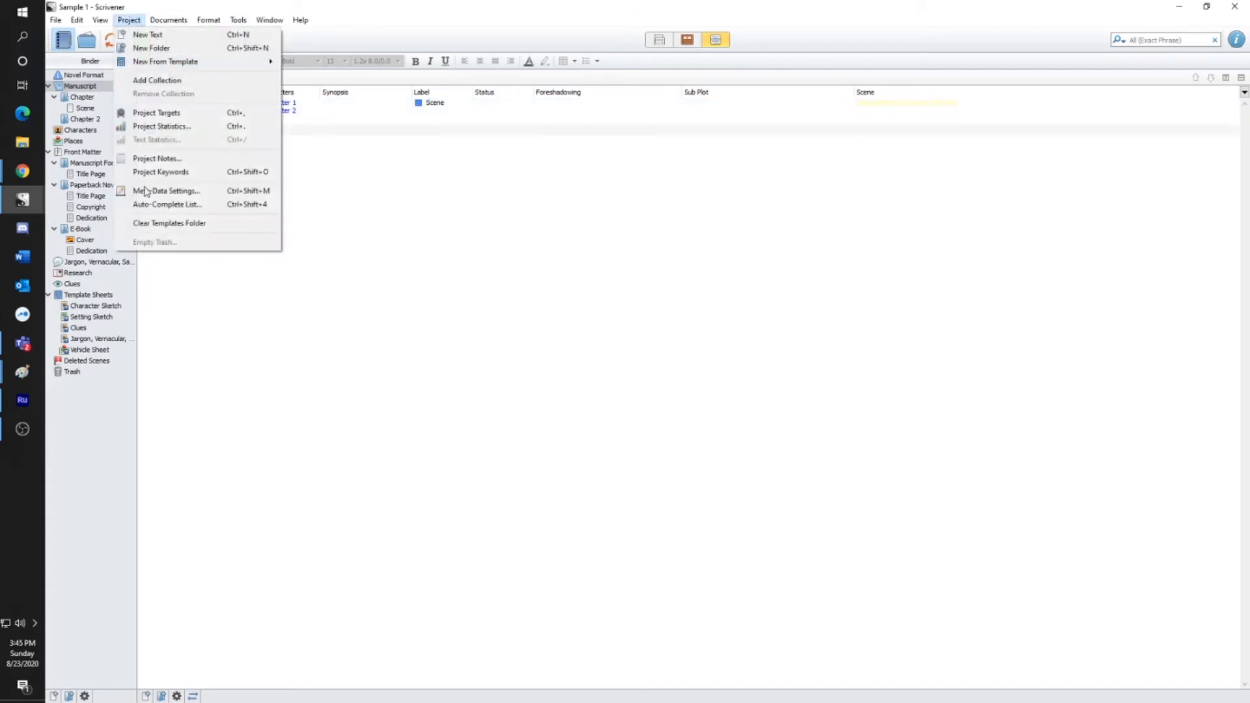
left_click(145, 196)
left_click(531, 375)
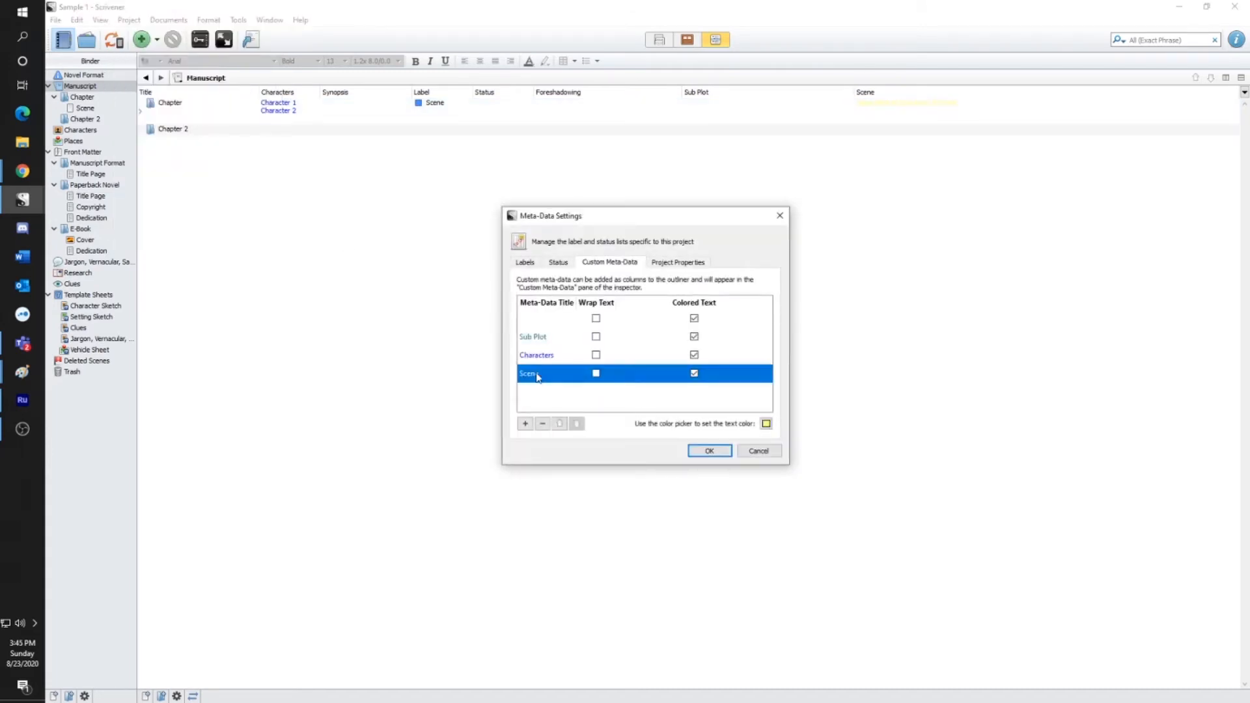
left_click(766, 424)
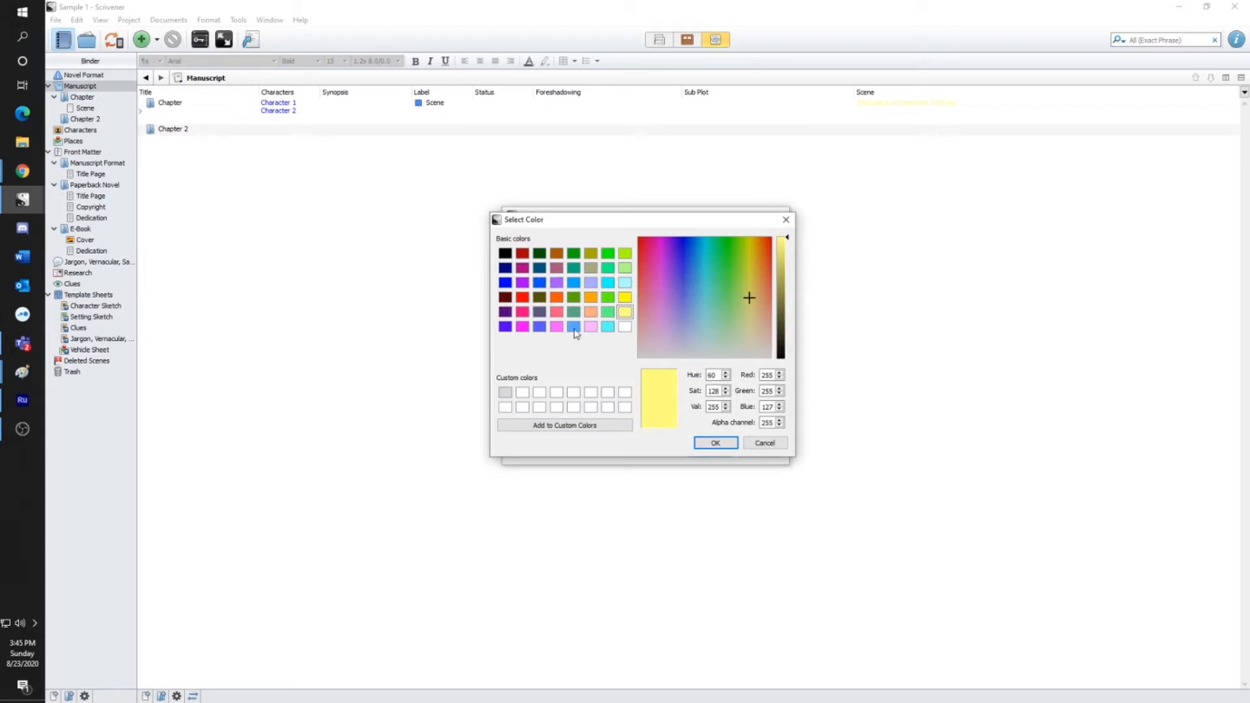
left_click(608, 312)
left_click(715, 443)
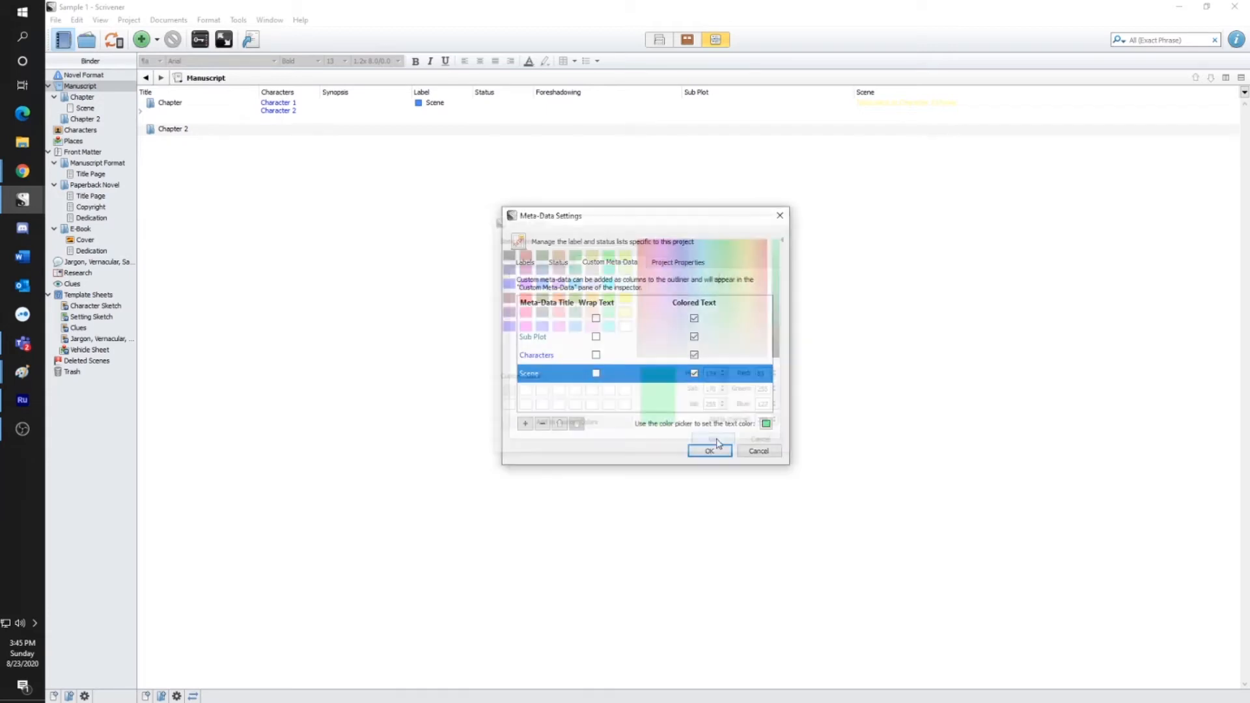
left_click(709, 451)
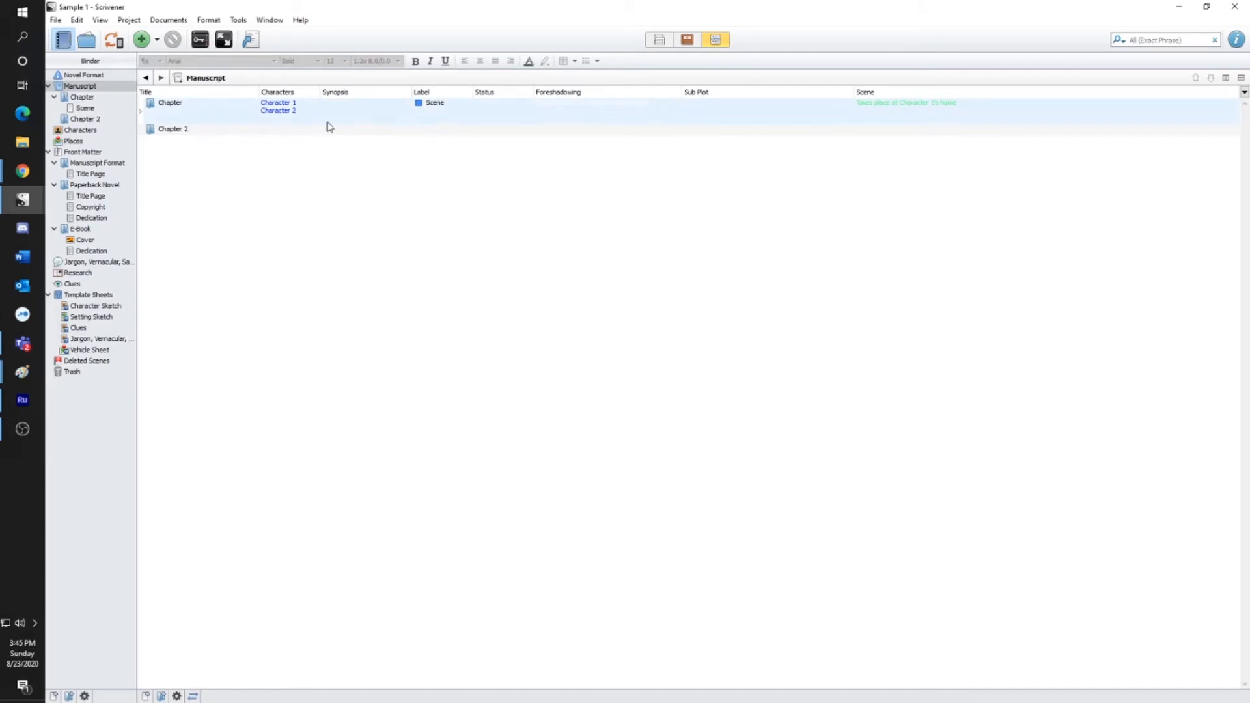
View the Manuscript's cards on the corkboard, inspect the contents of the Chapter folder, and return to the Manuscript outline
left_click(687, 40)
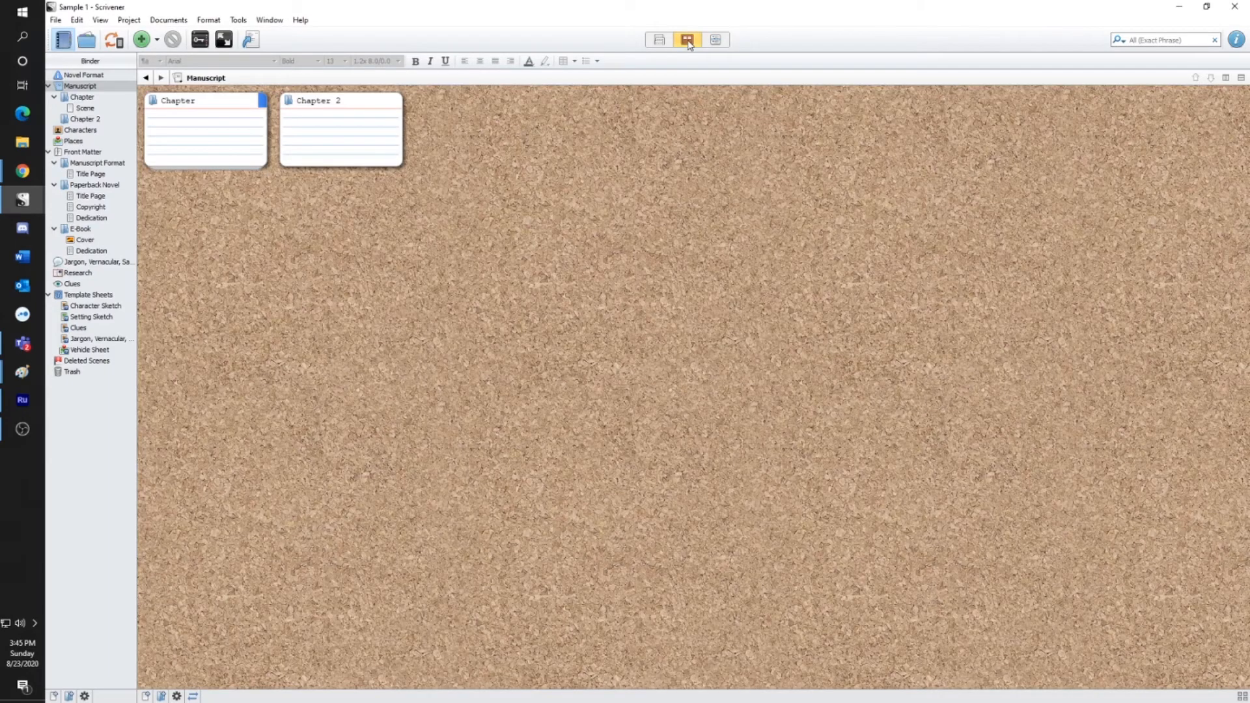
double_click(224, 111)
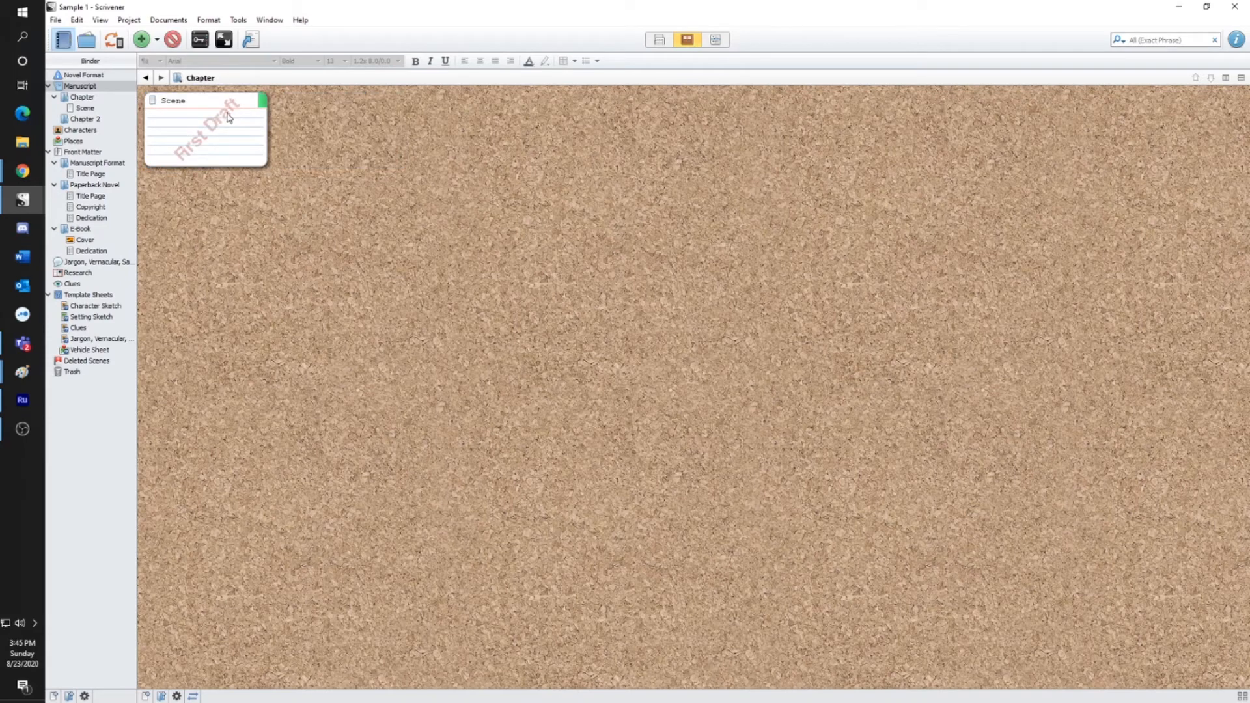
double_click(228, 117)
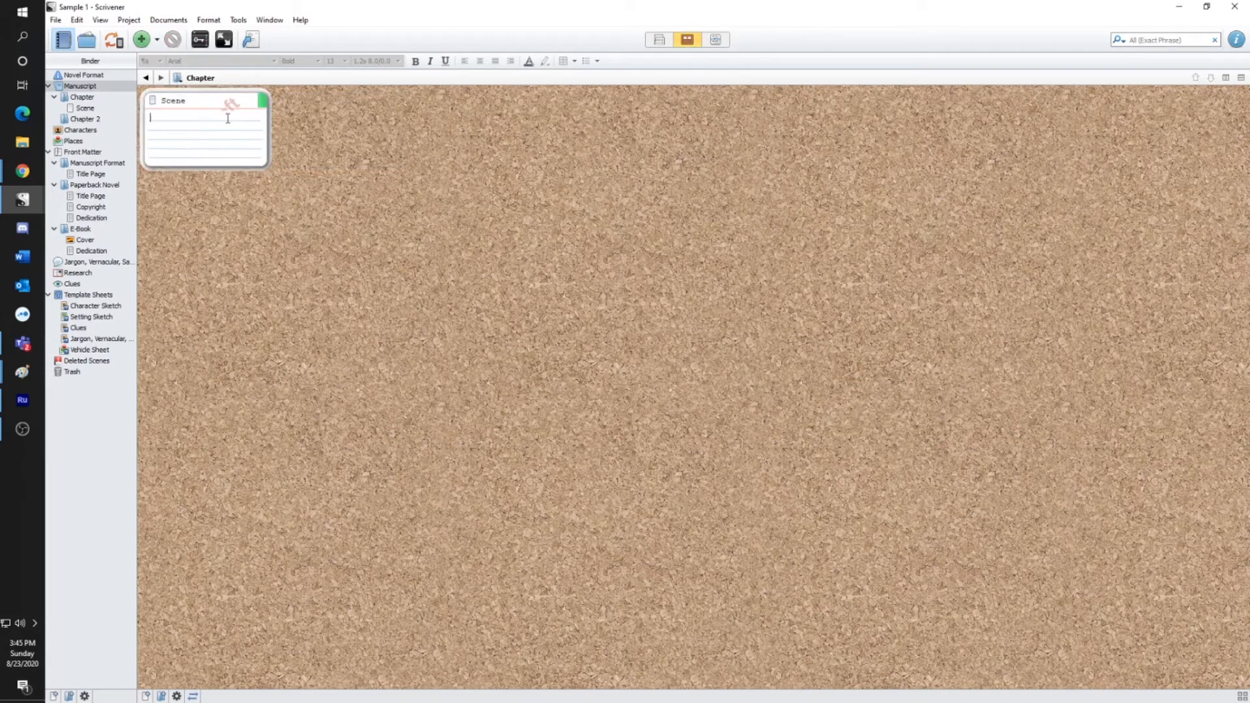
left_click(716, 38)
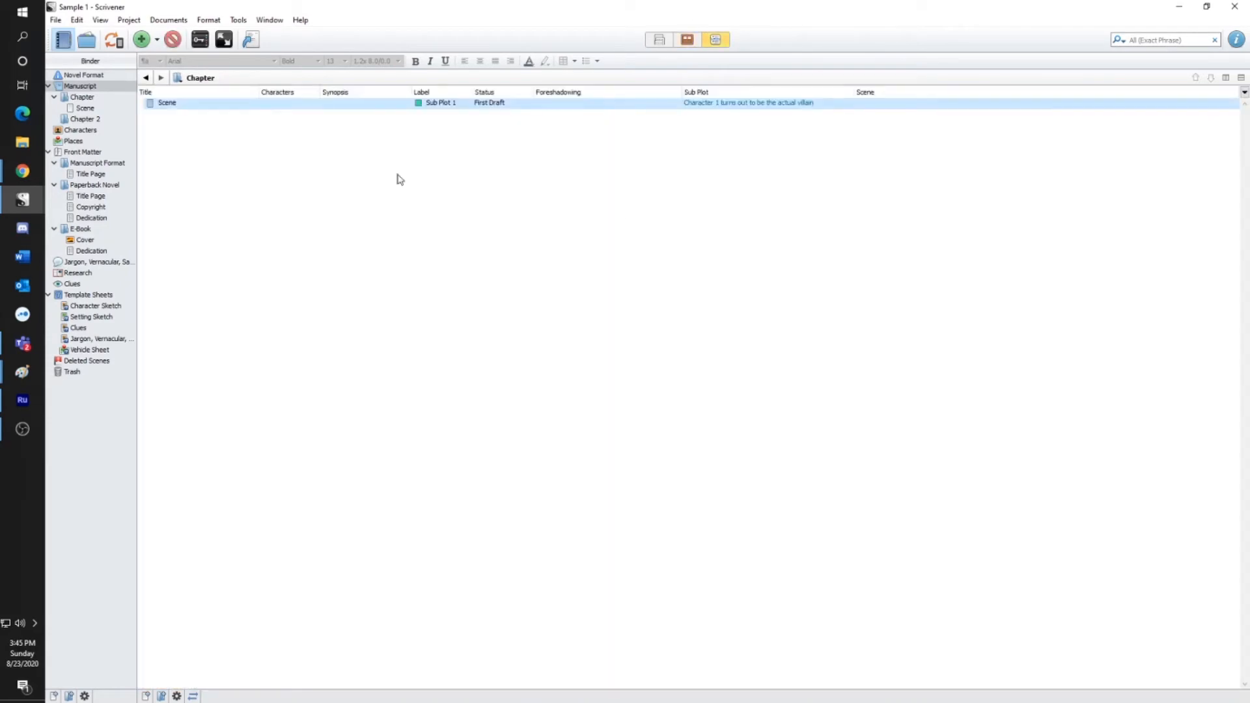
left_click(81, 86)
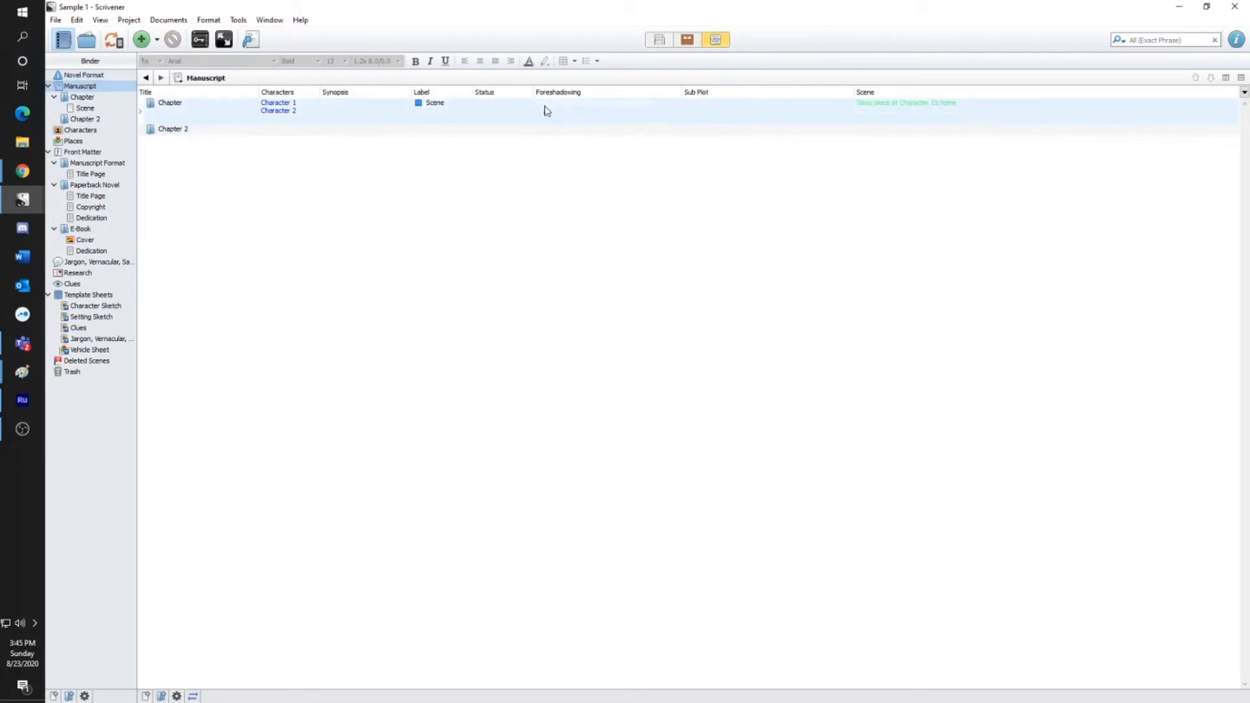
Expand the Chapter folder in the outline and add a new text document titled "Scene 2" inside it
left_click(141, 112)
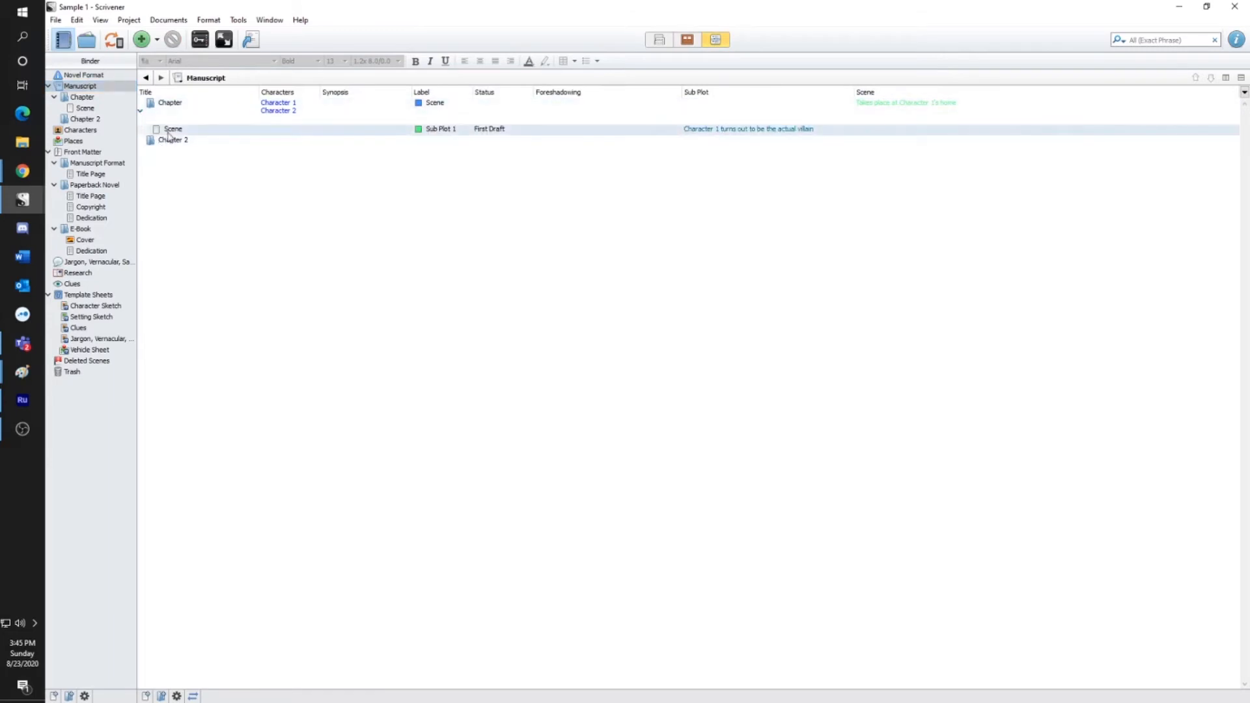
right_click(170, 96)
mouse_move(217, 104)
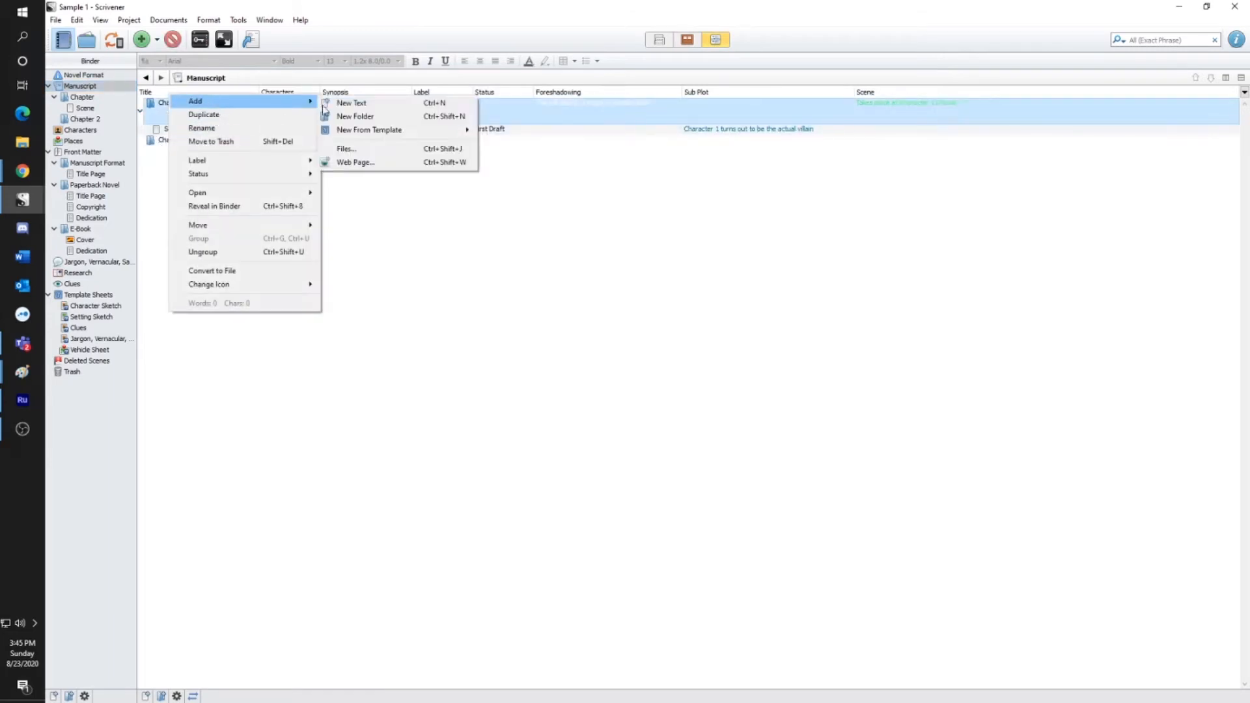
left_click(375, 104)
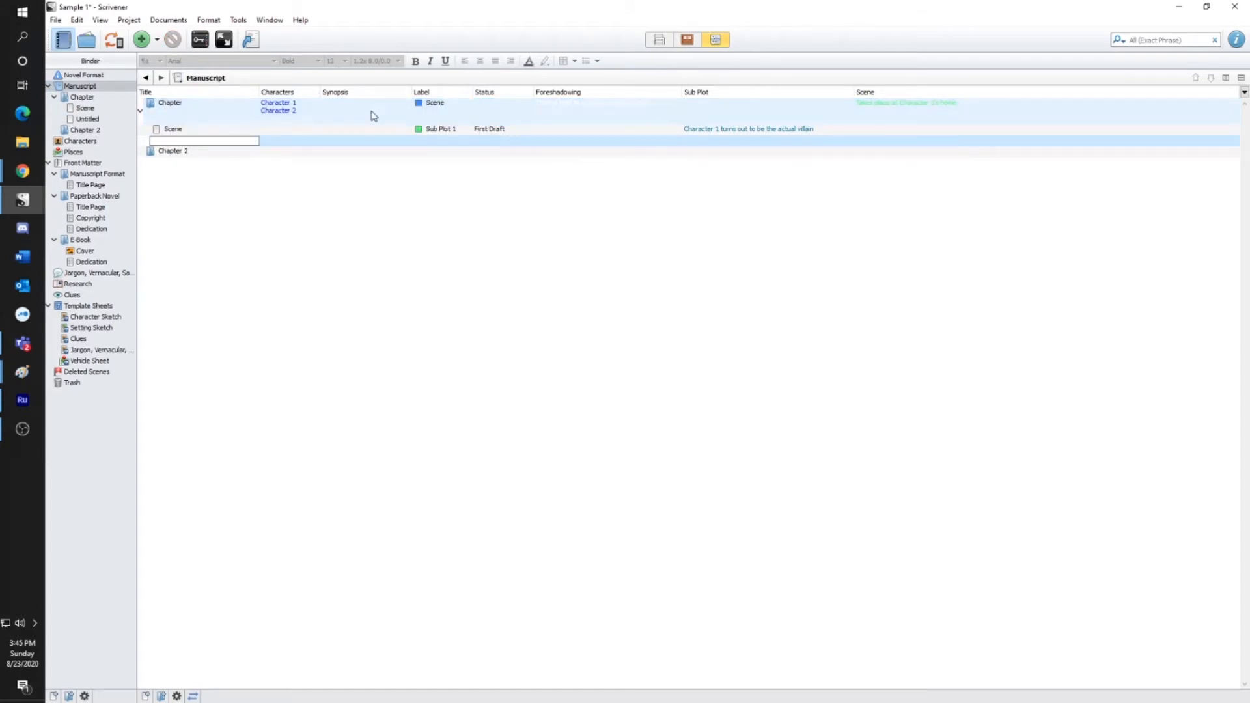
type("Scene 2")
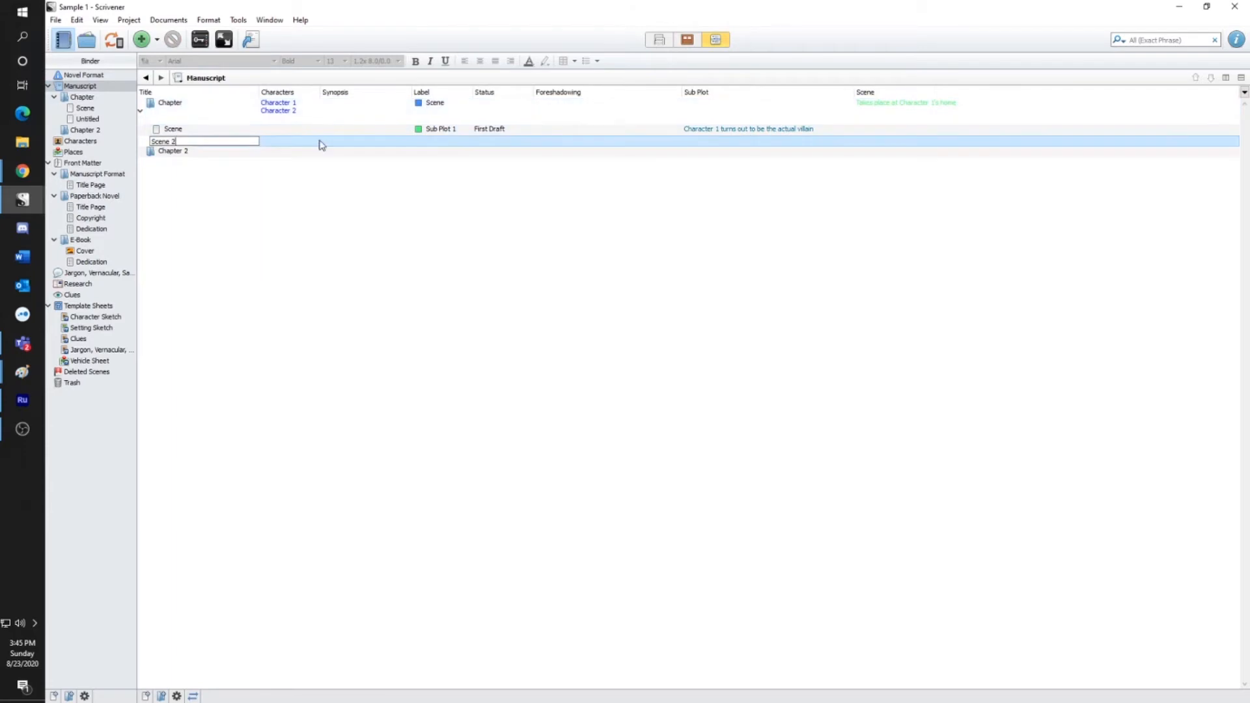
Enter "Character 3" and "Character 2" on separate lines in the Characters column of the Scene 2 row
left_click(286, 141)
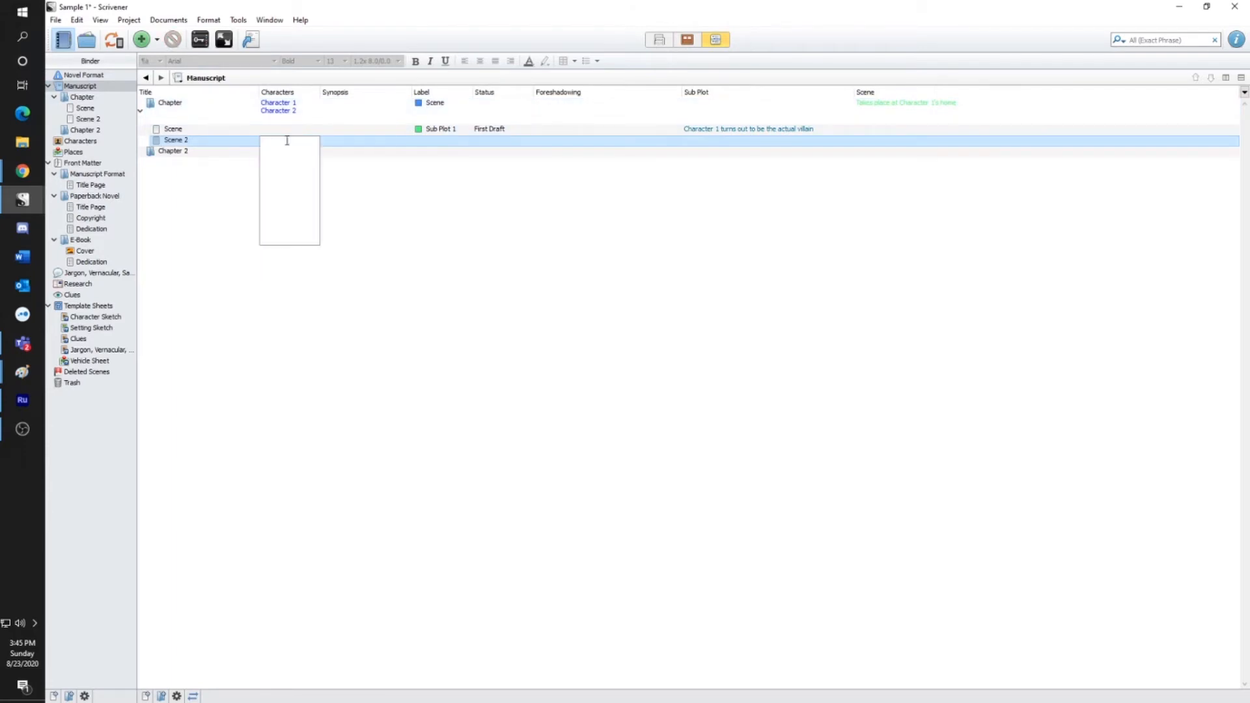
type("cter 3")
left_click(437, 264)
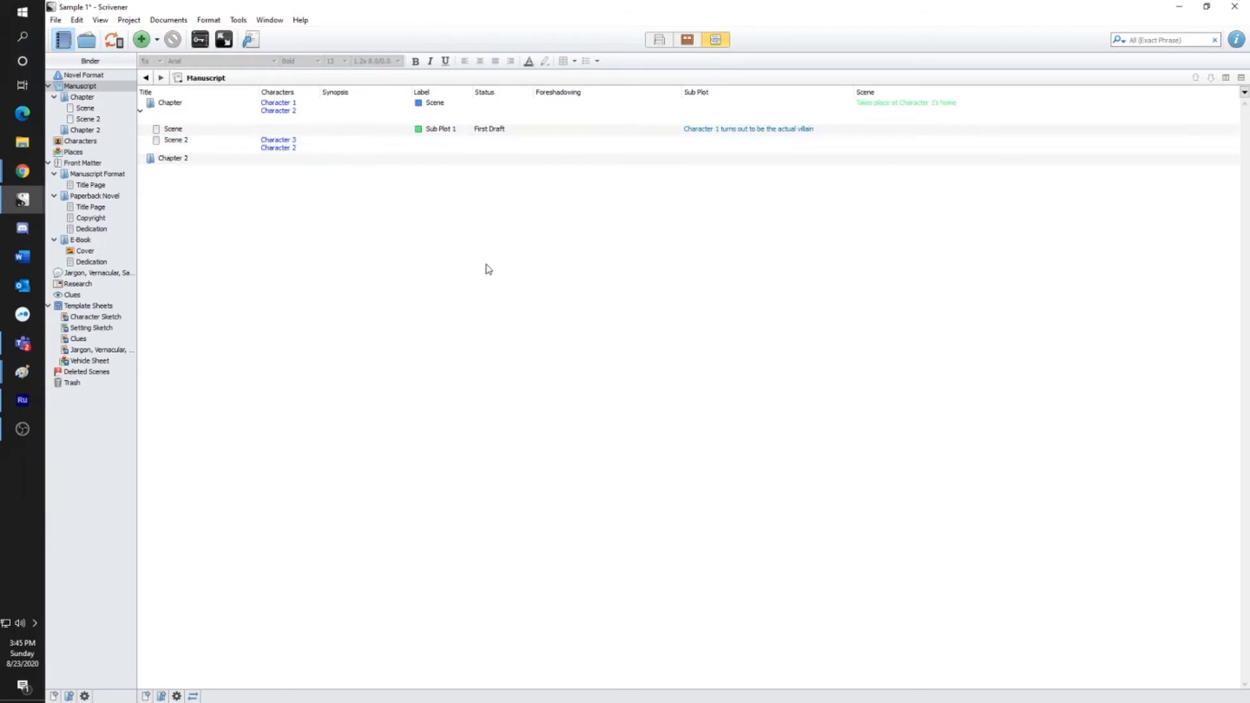
Enter the synopsis "A lot of cool things happen here" for Scene 2
left_click(346, 150)
left_click(346, 150)
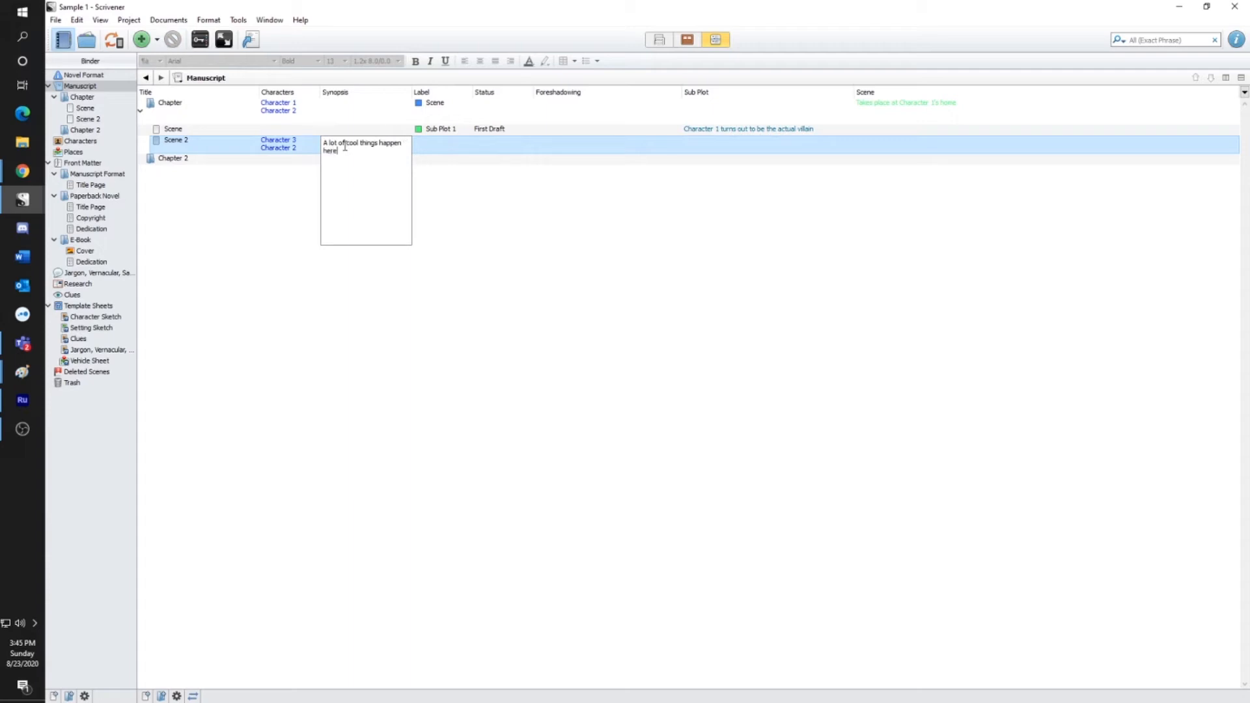
left_click(457, 295)
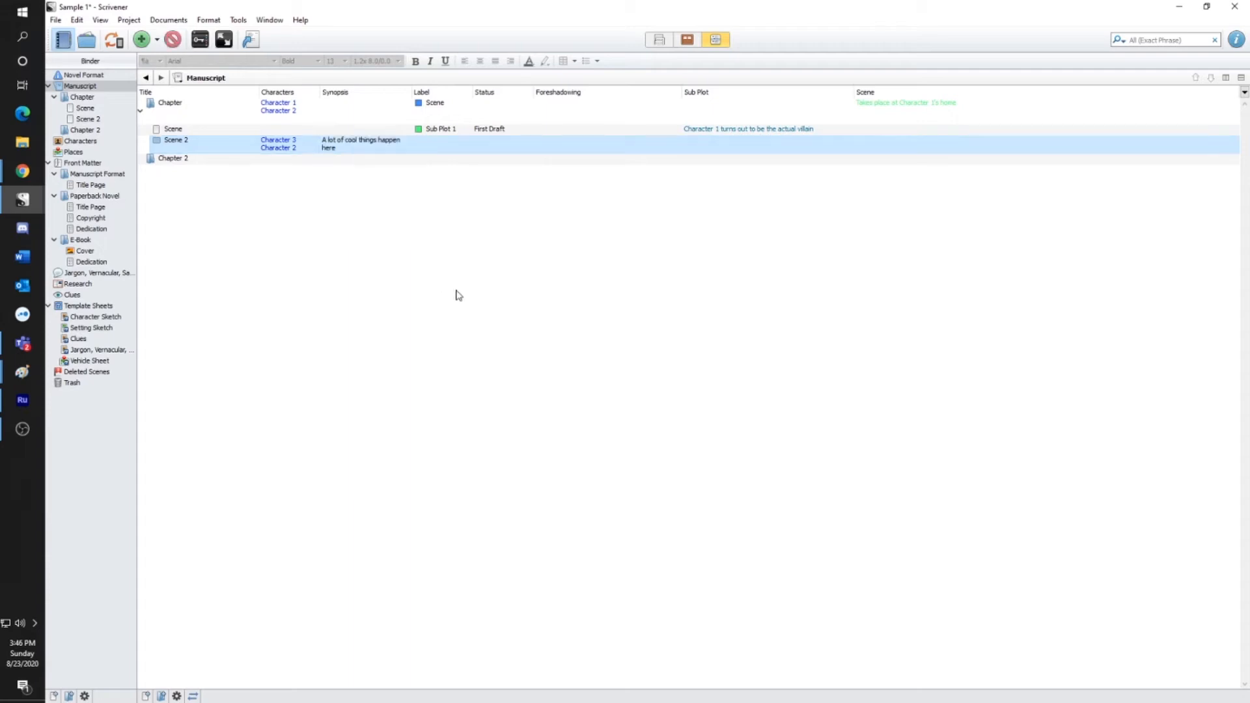
Set the label of Scene 2 to Sub Plot 2
double_click(436, 148)
left_click(466, 143)
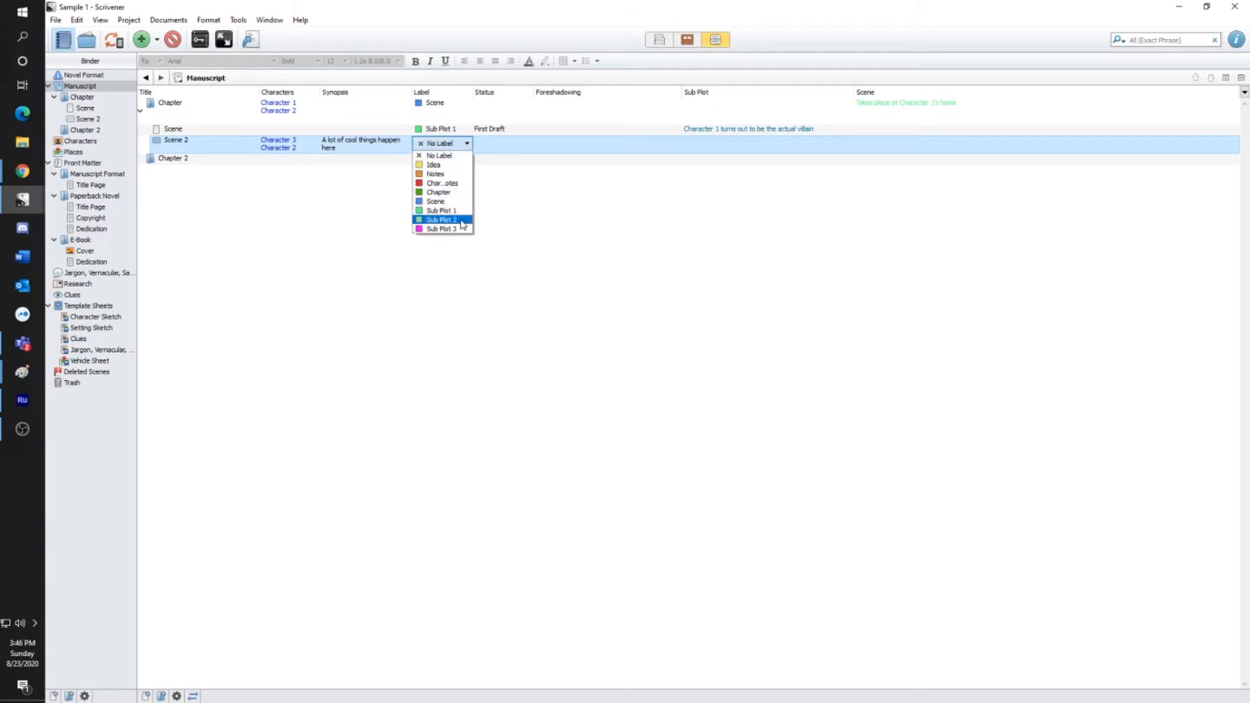
left_click(462, 224)
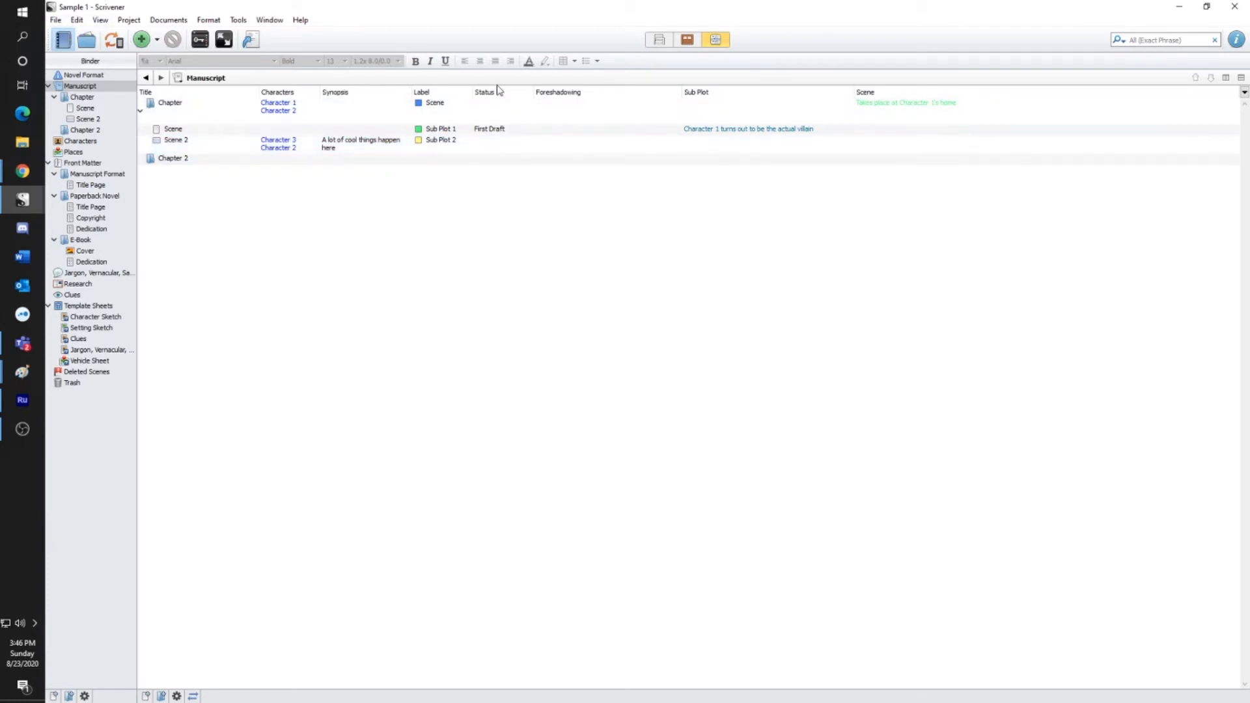
Review the available status choices for the Chapter row without choosing one
left_click(509, 108)
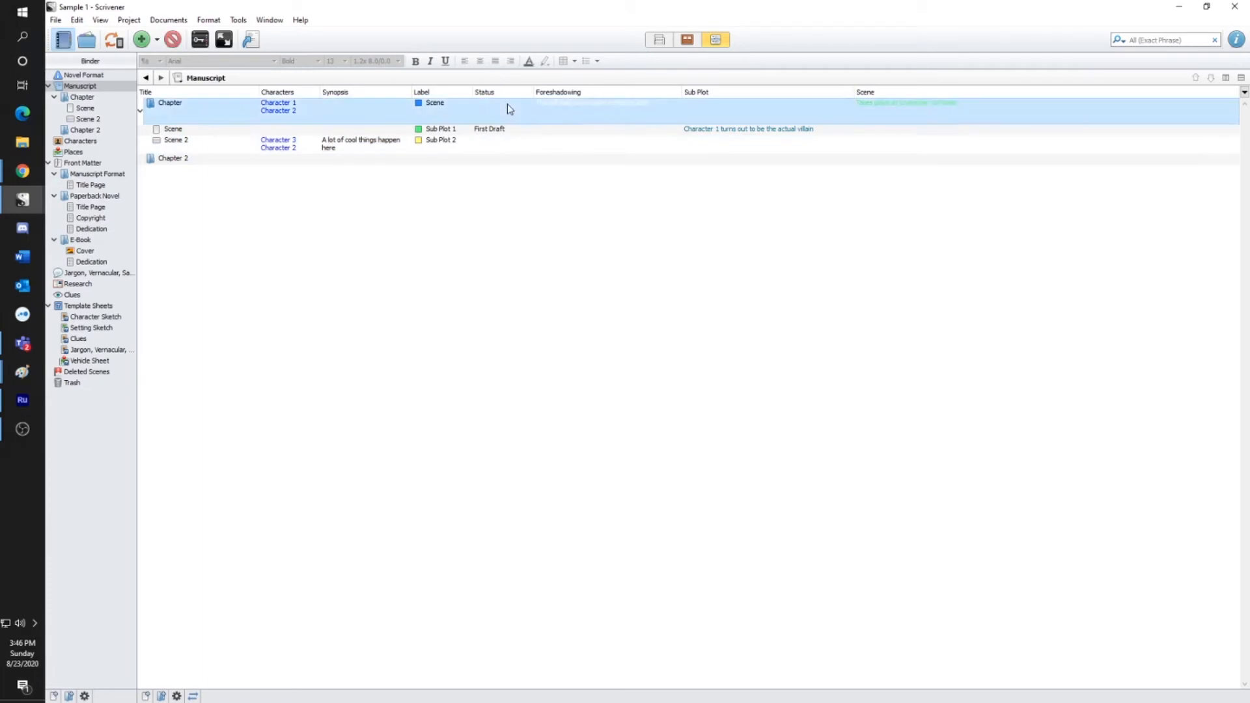
left_click(508, 109)
left_click(525, 106)
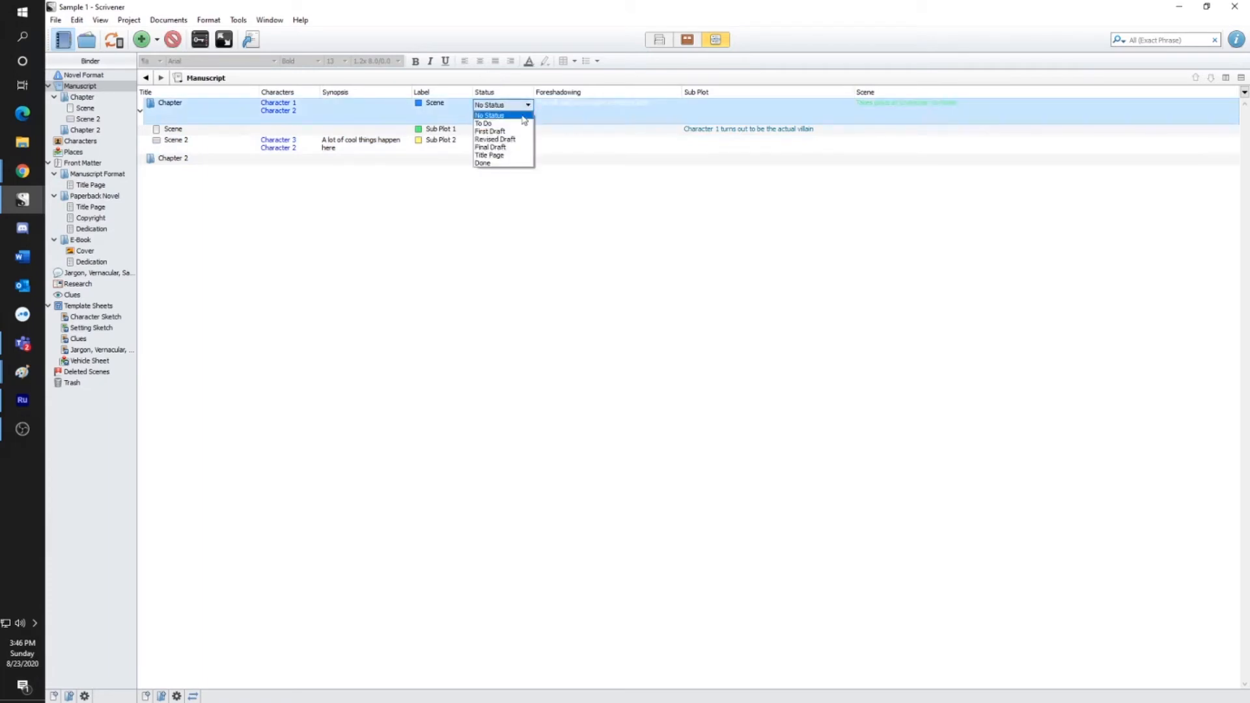
left_click(522, 207)
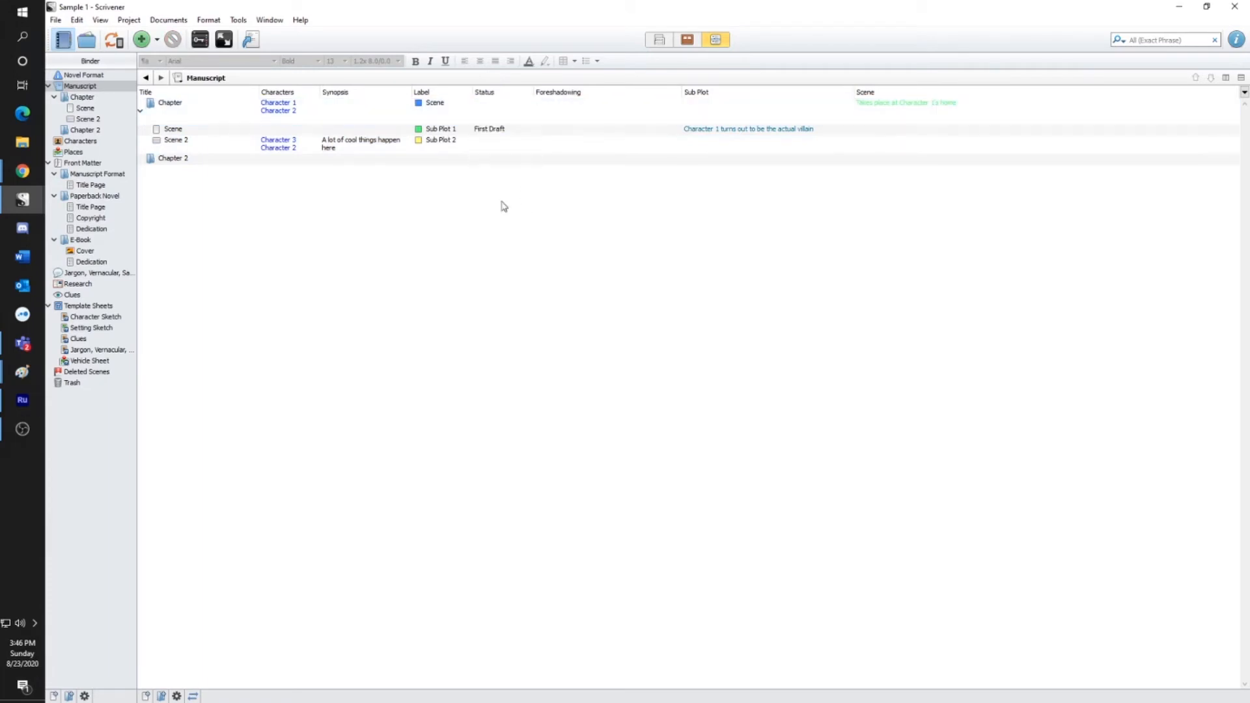
Hide the Status column in the outliner
left_click(78, 19)
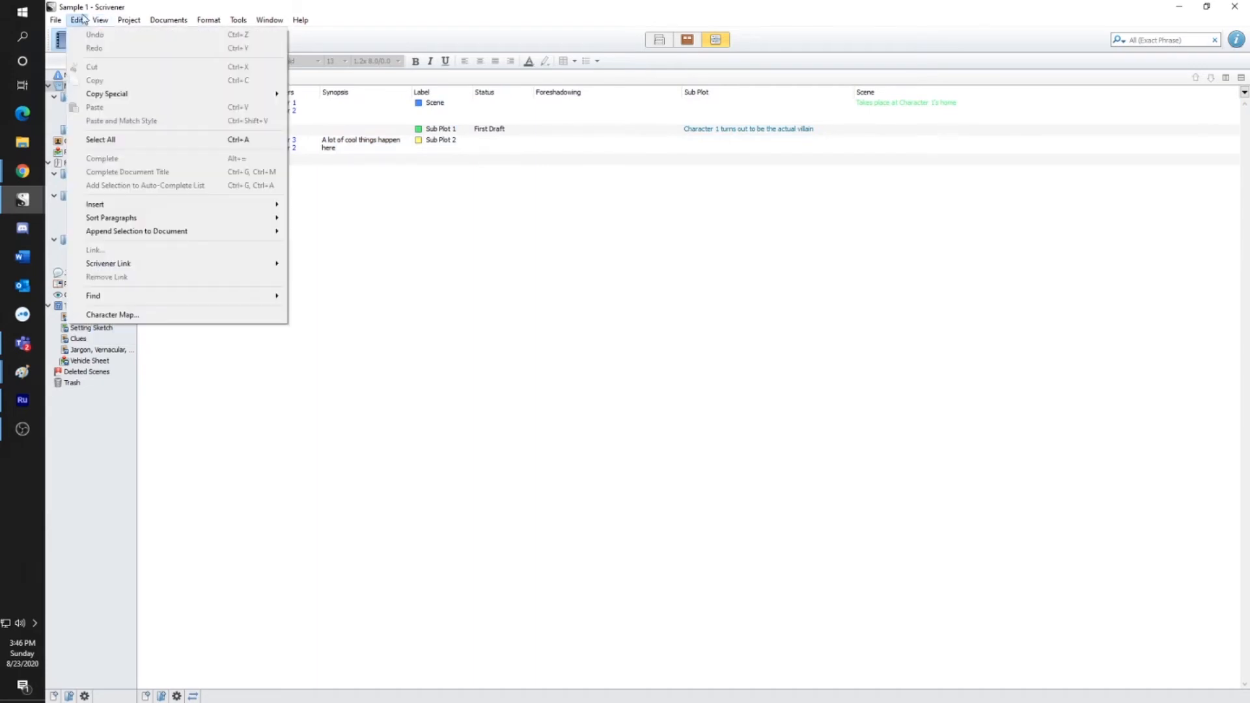
left_click(123, 22)
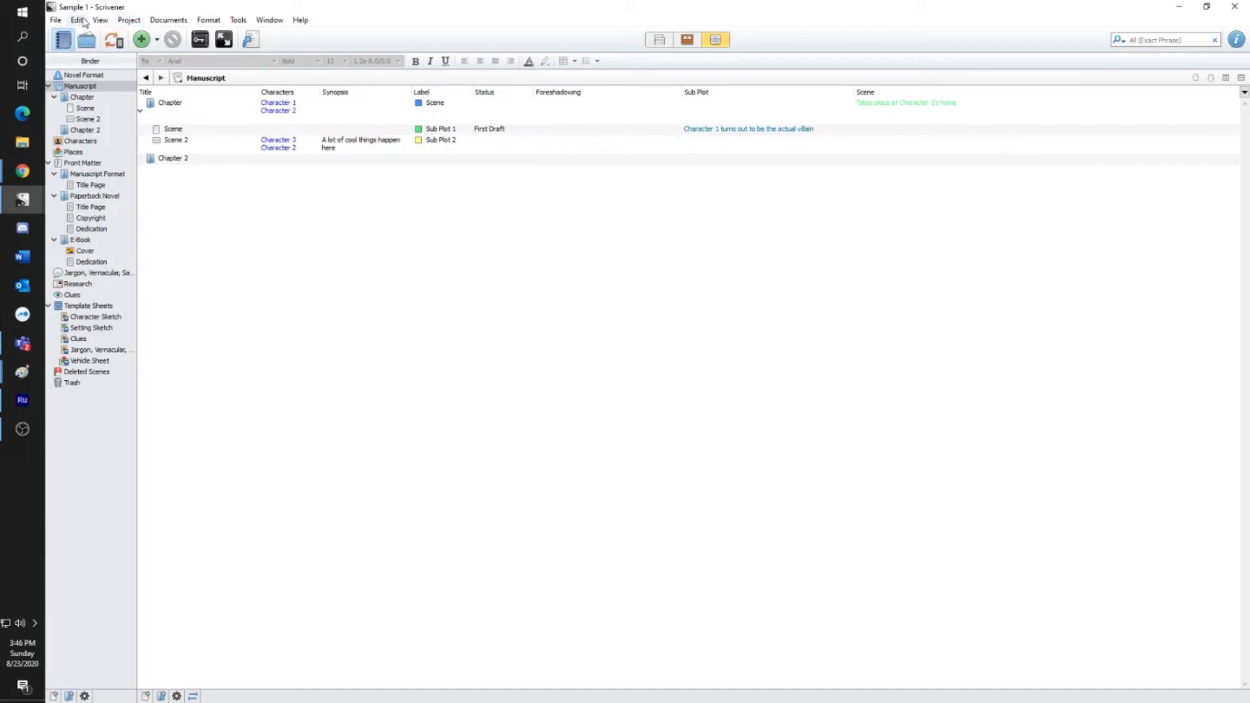
left_click(101, 21)
mouse_move(137, 145)
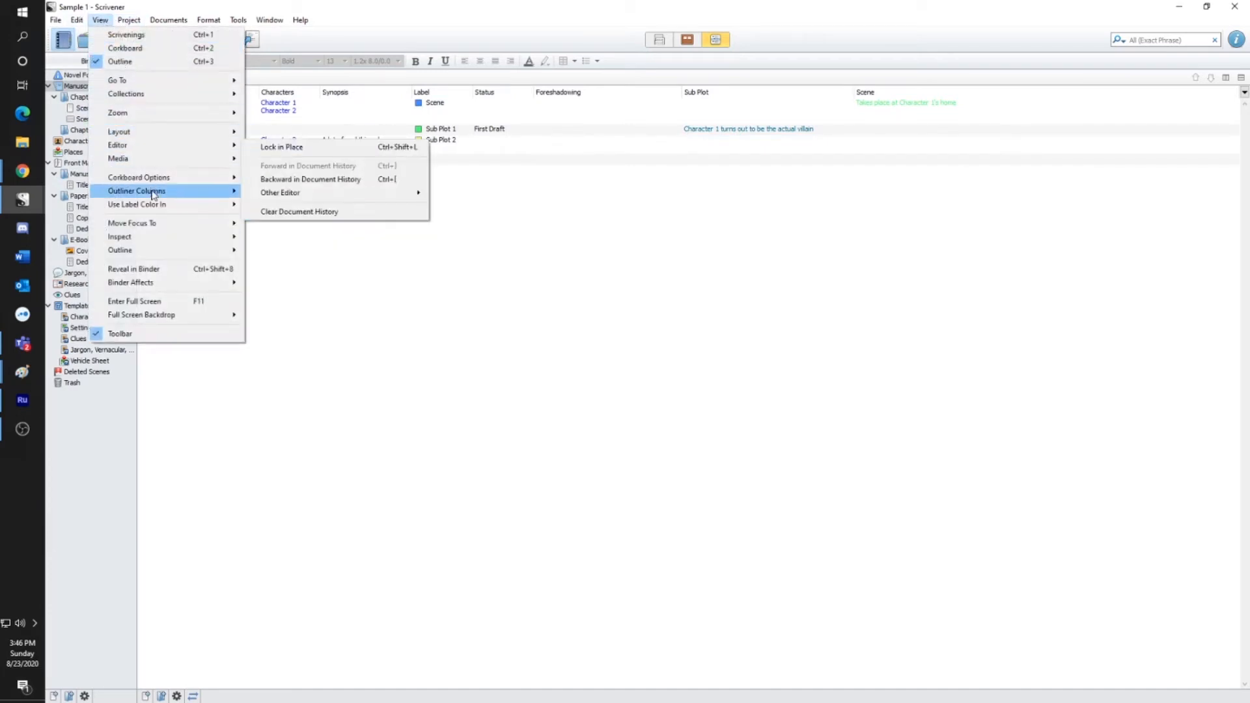
mouse_move(137, 190)
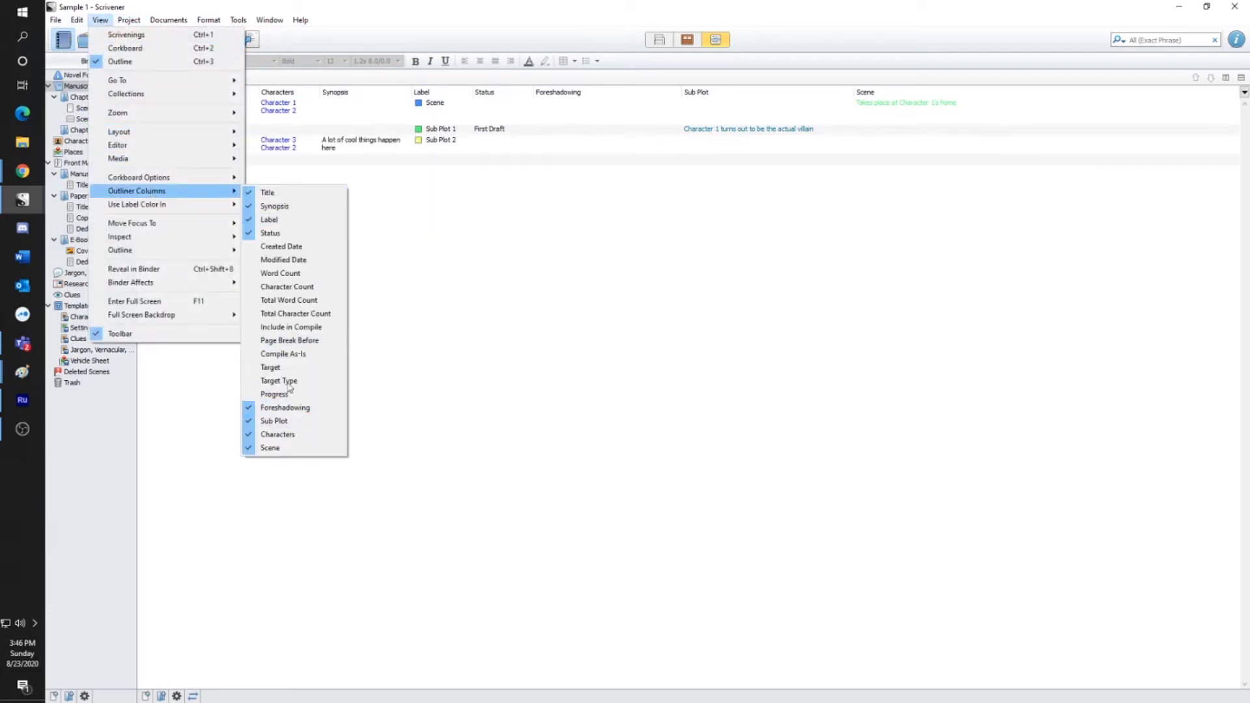
left_click(271, 233)
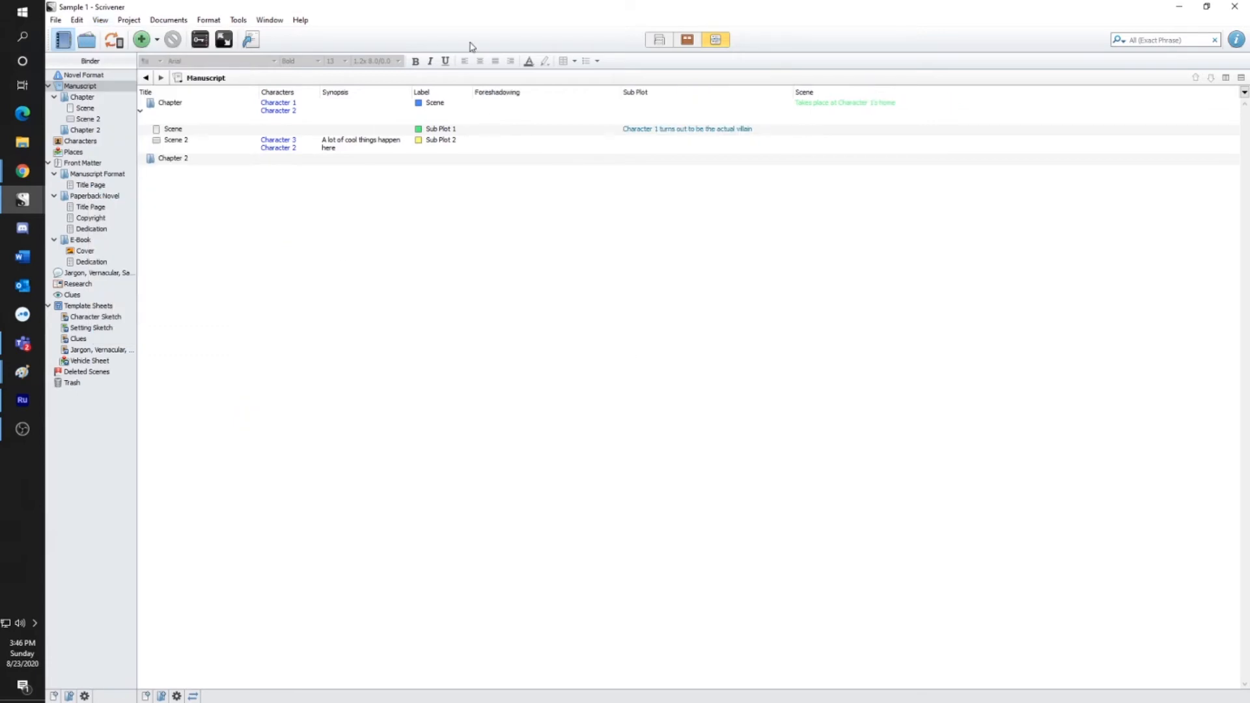
Show the Status column in the outliner again and place it directly after the Label column
left_click(100, 20)
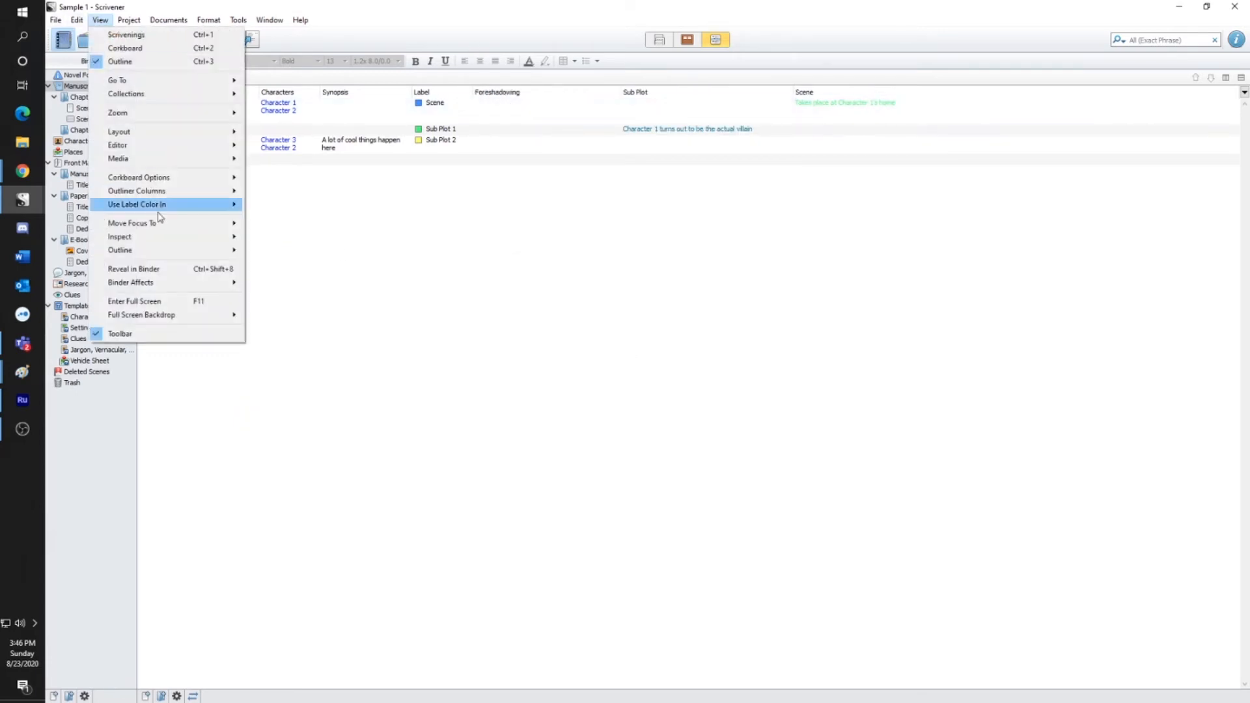
mouse_move(159, 192)
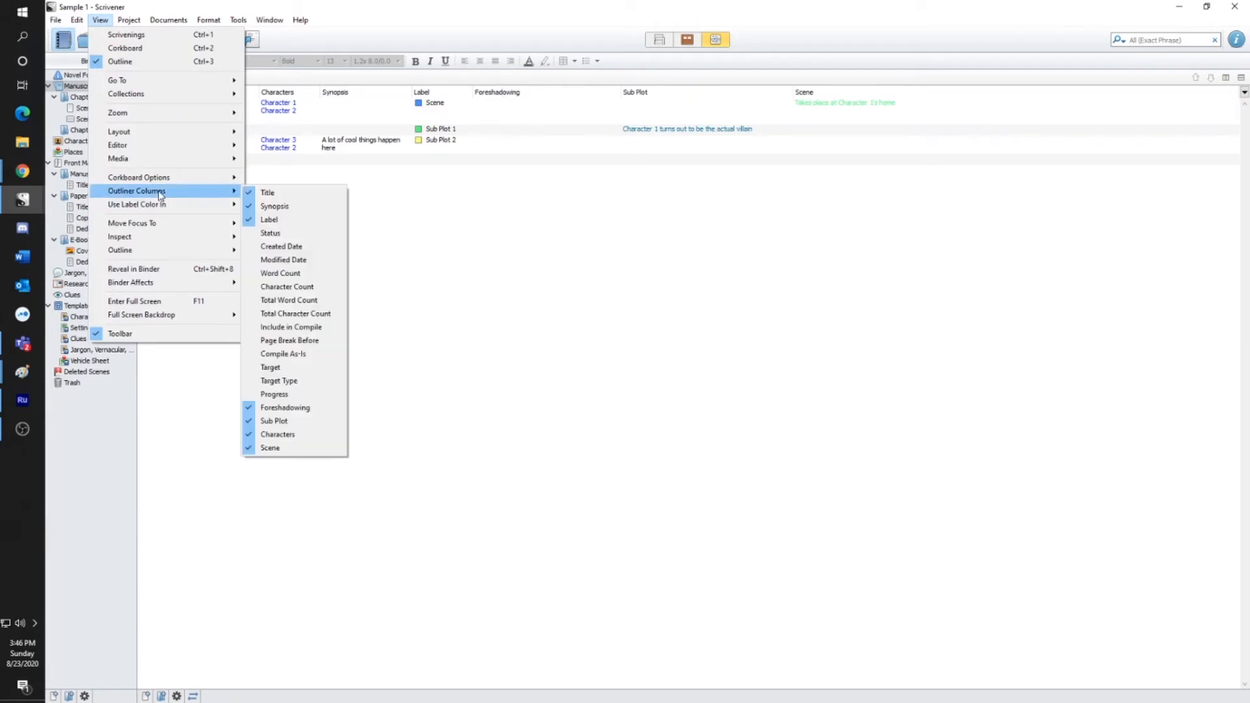
left_click(284, 233)
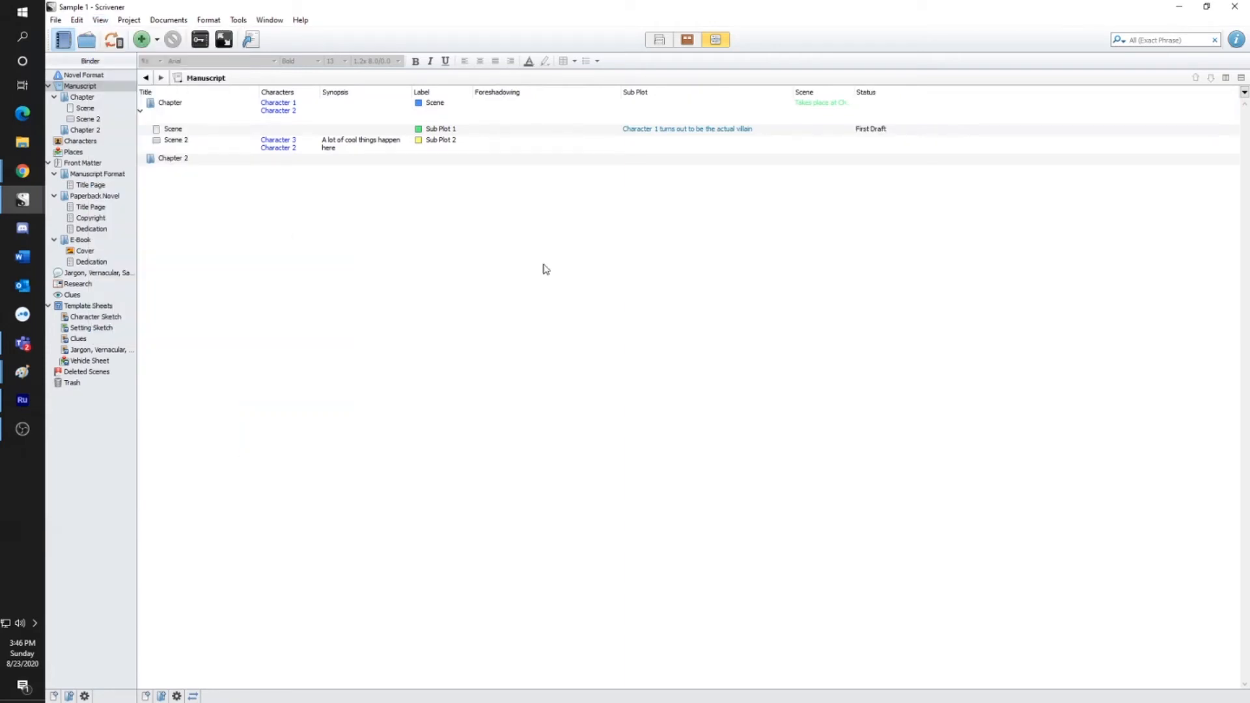
left_click_drag(897, 95, 512, 92)
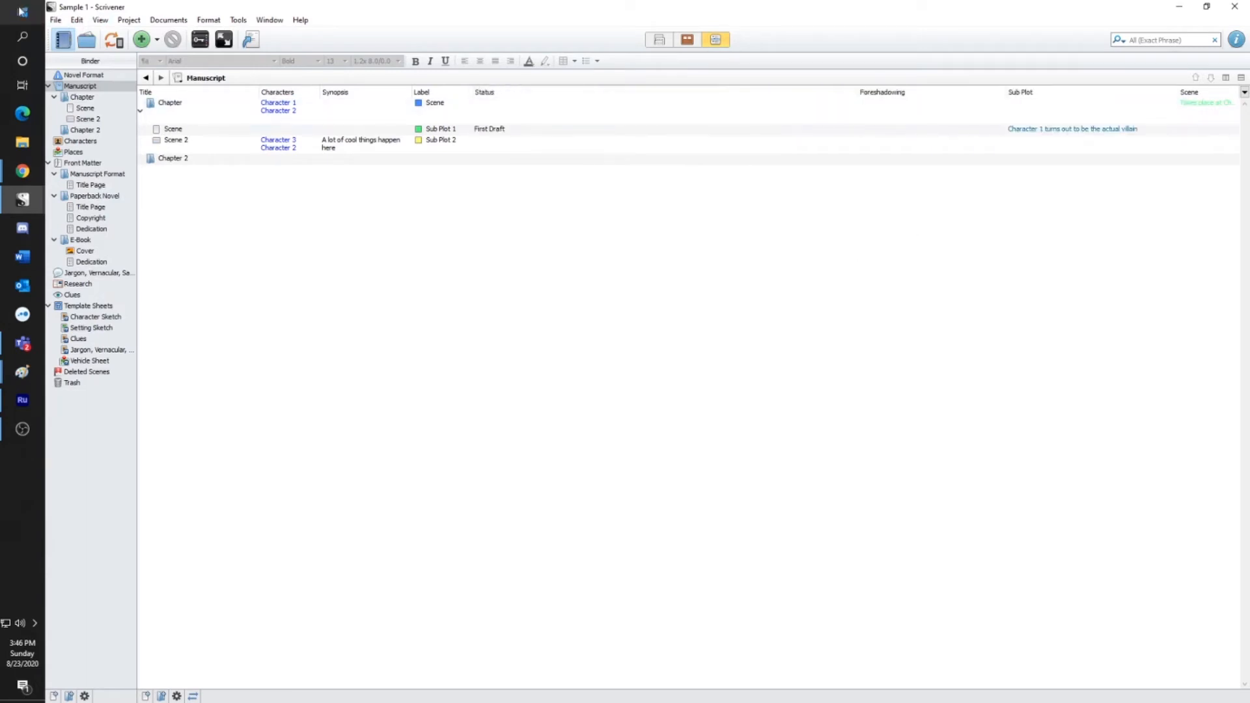
Remove the Status column from the outliner
left_click(100, 19)
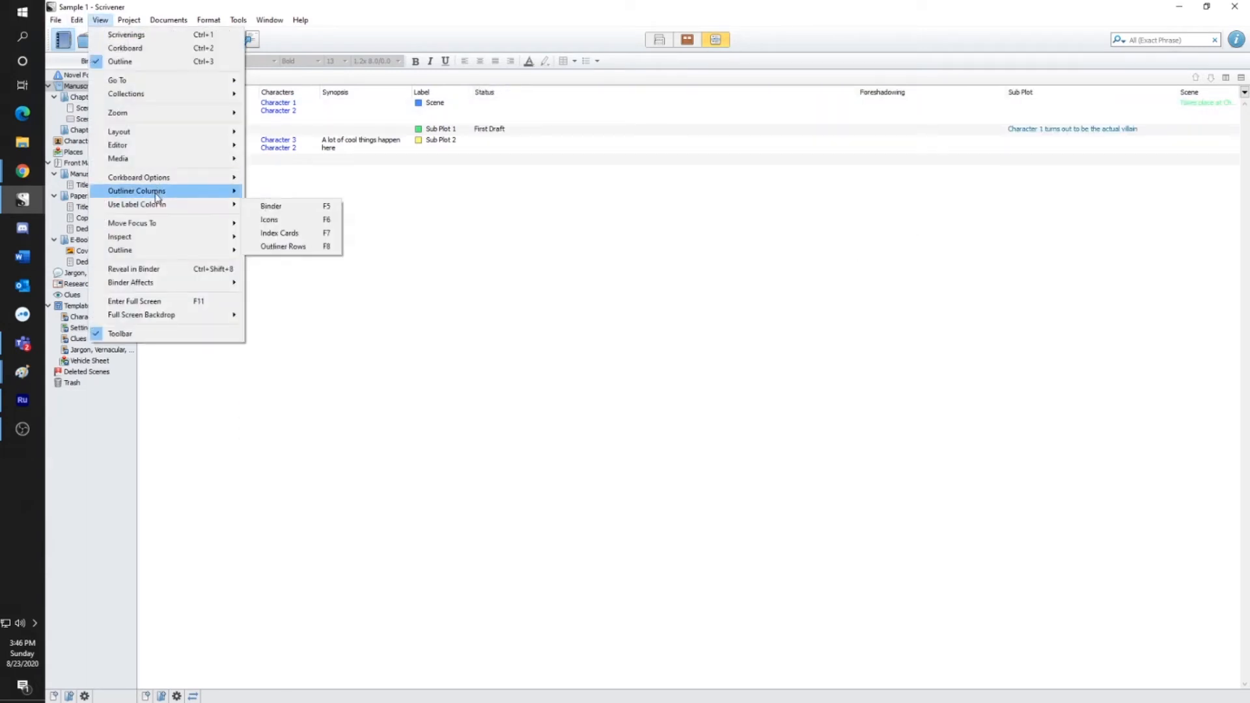
mouse_move(234, 193)
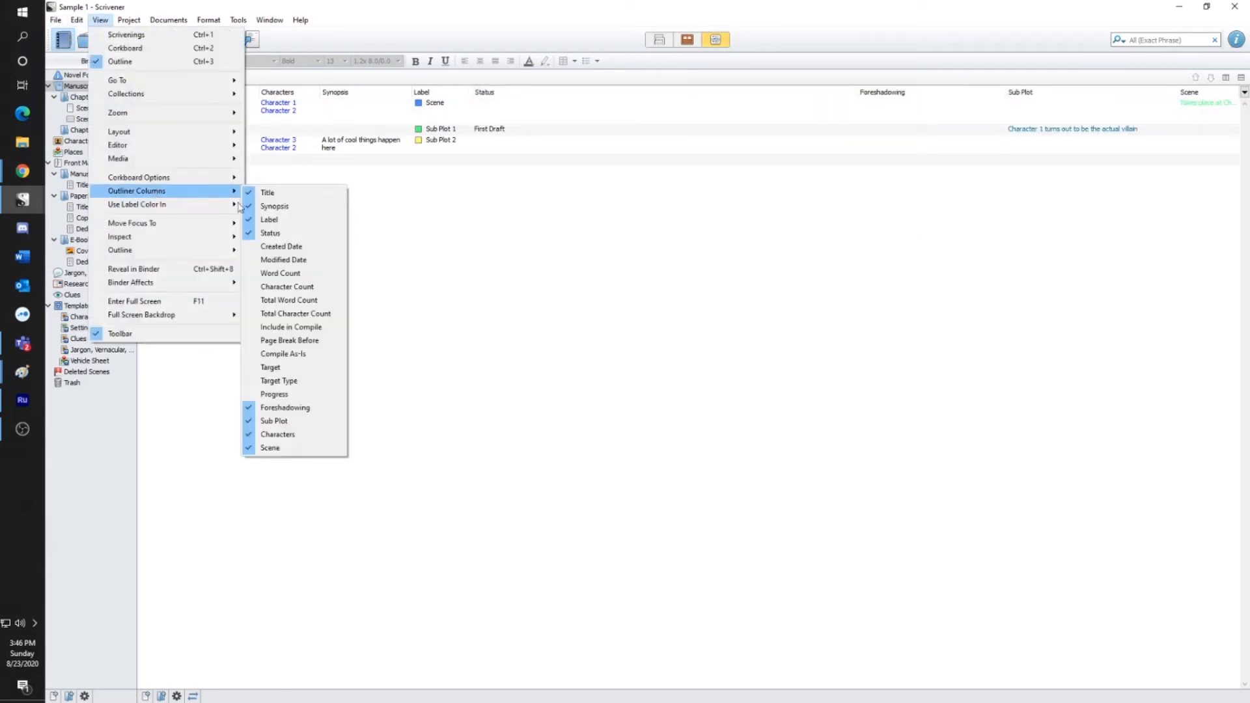
left_click(270, 233)
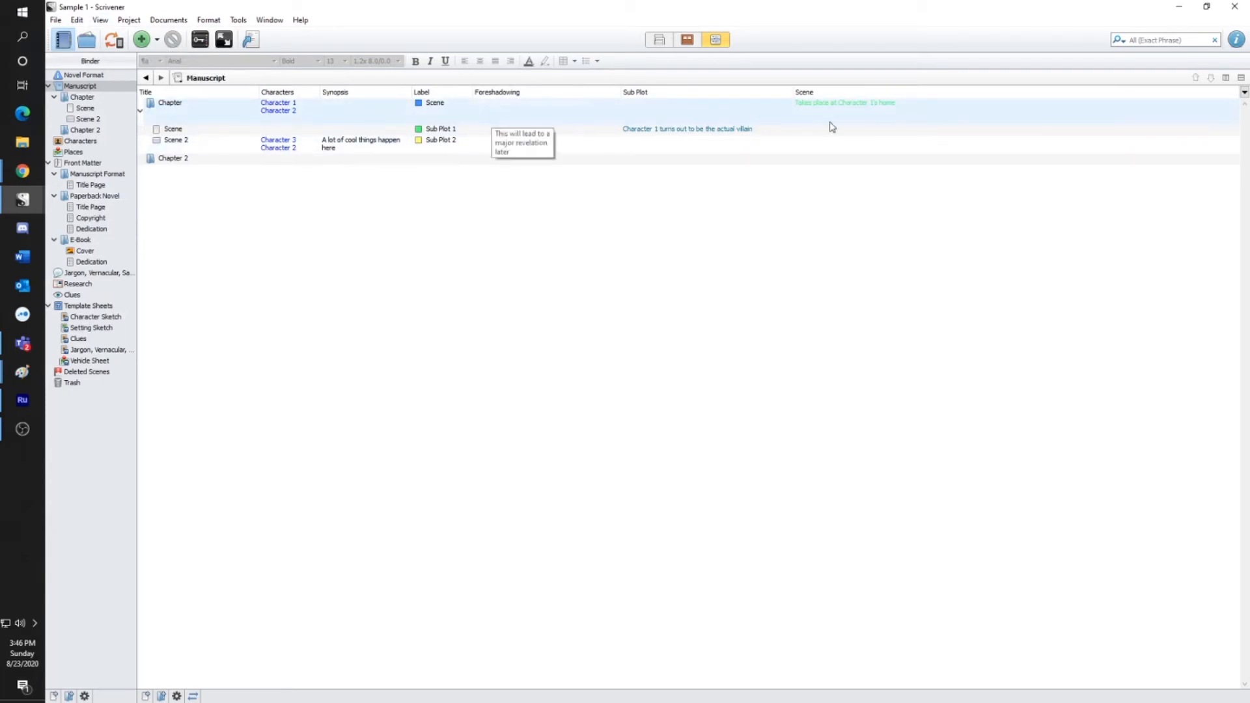
Enter "The sub plot here changes everything" in the Sub Plot column of the Scene 2 row
double_click(657, 146)
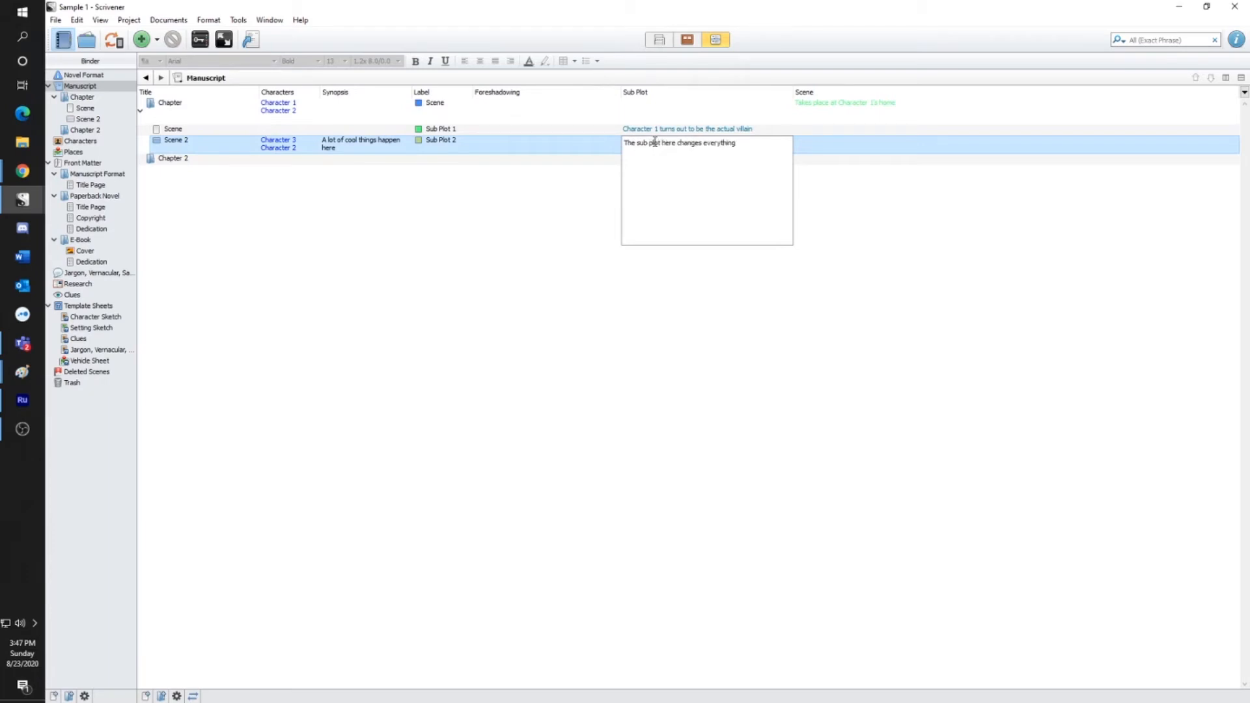
left_click(500, 196)
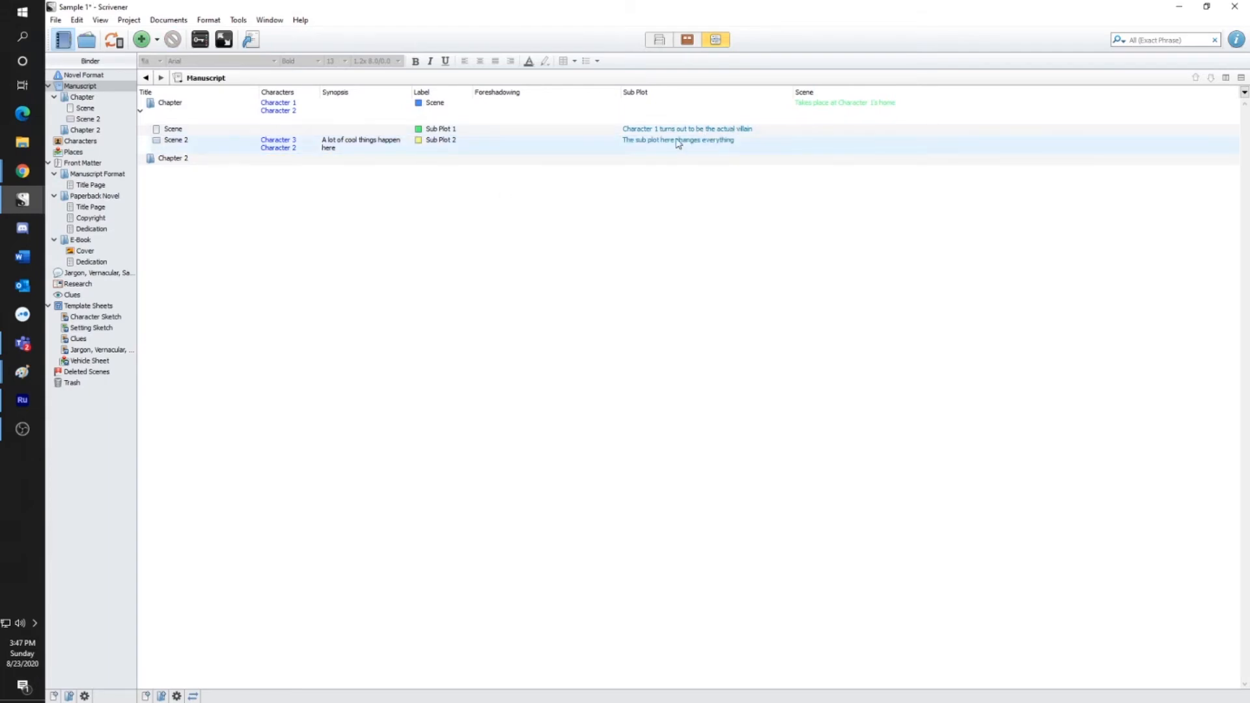
Turn on the use of label colors in the binder
right_click(235, 108)
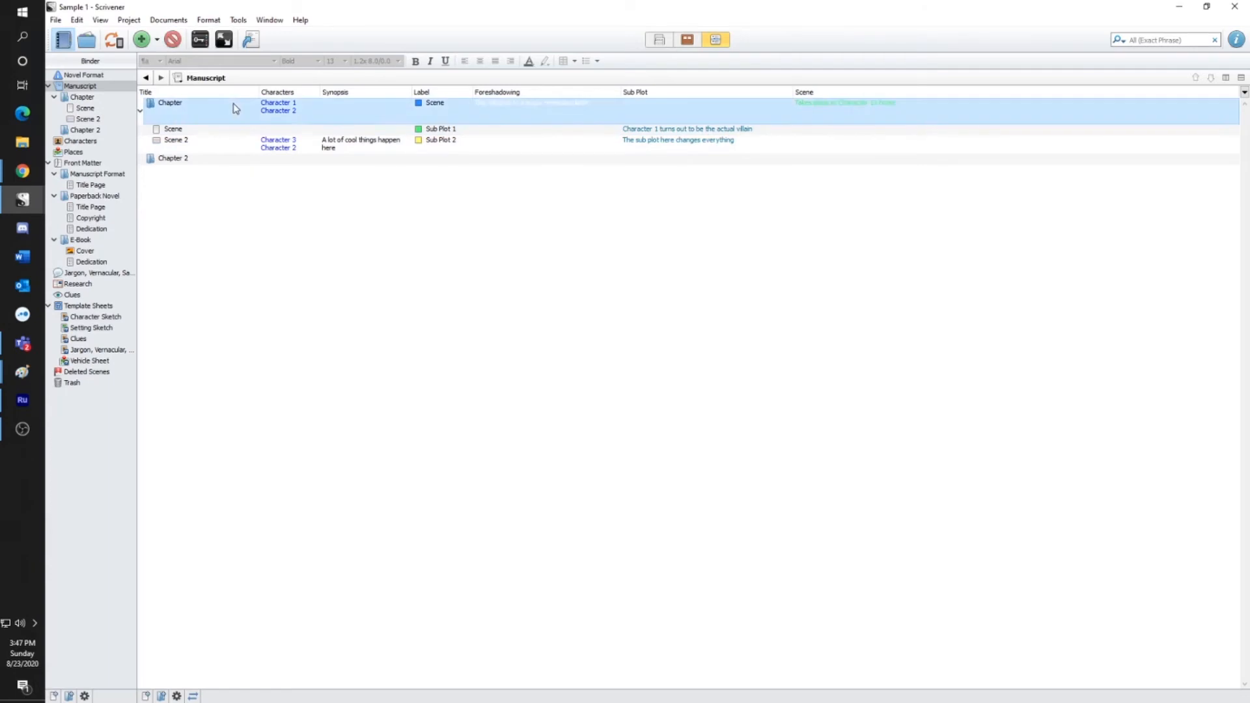
left_click(76, 20)
left_click(78, 21)
mouse_move(101, 20)
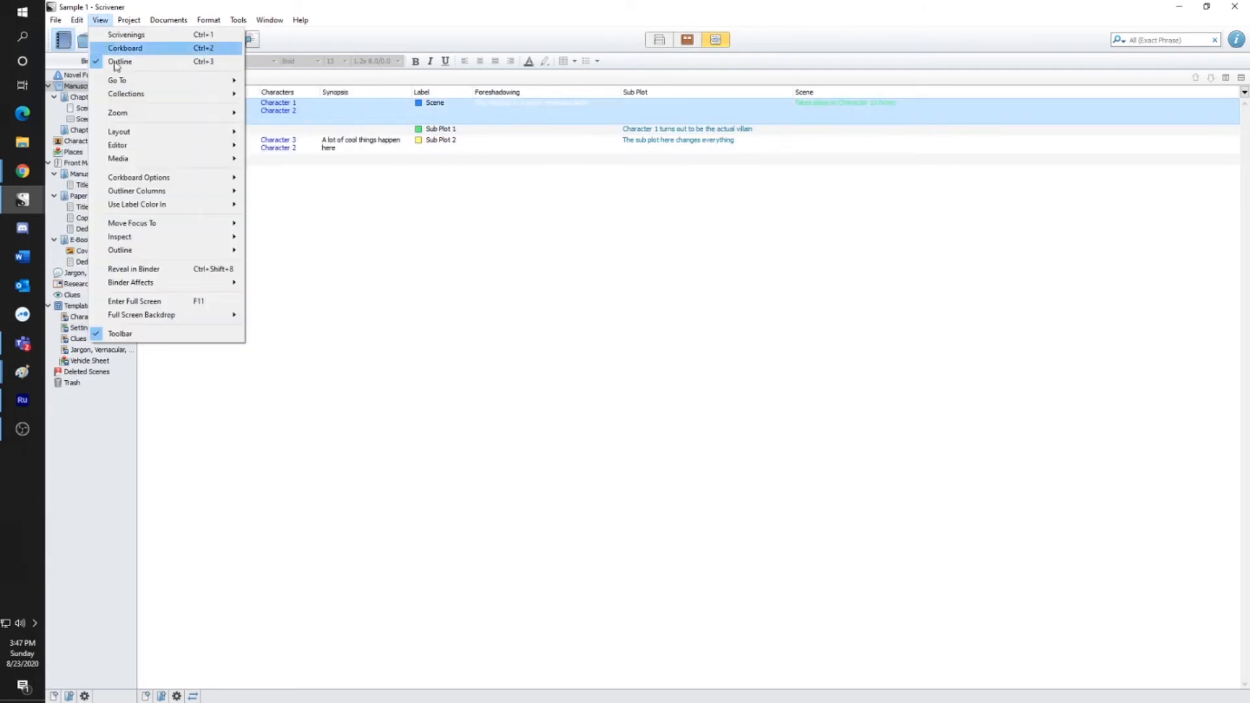
mouse_move(152, 209)
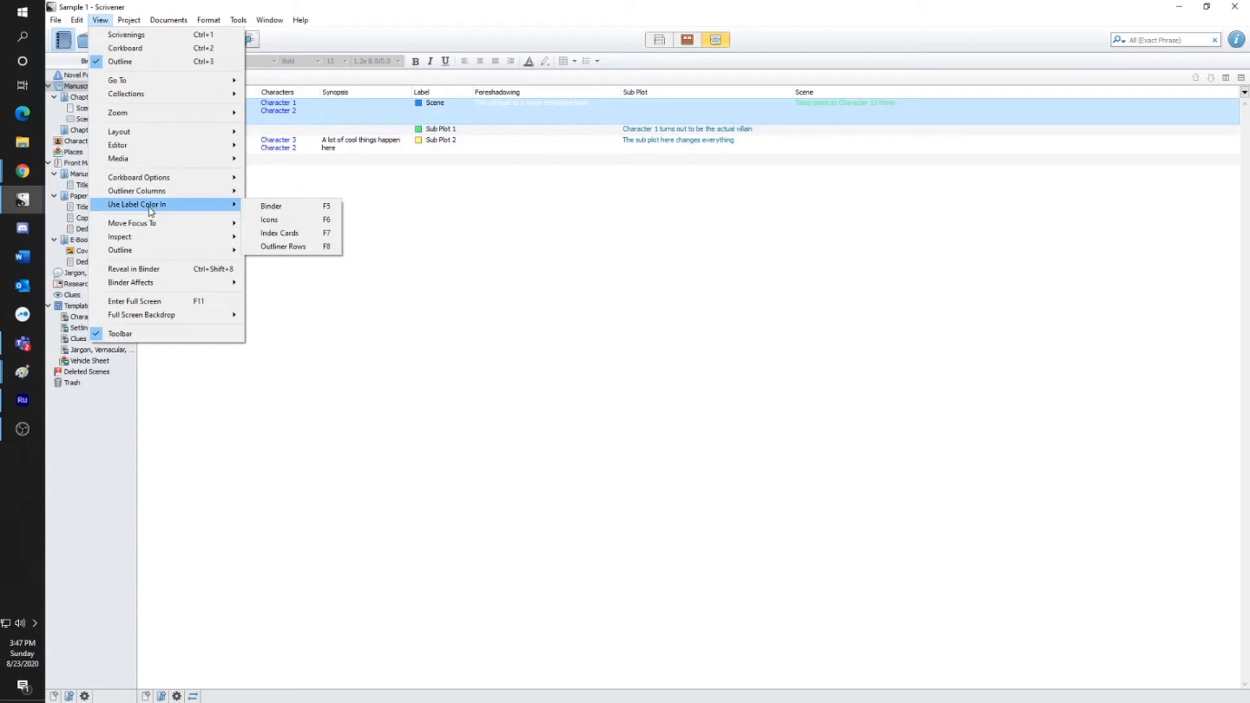
left_click(274, 207)
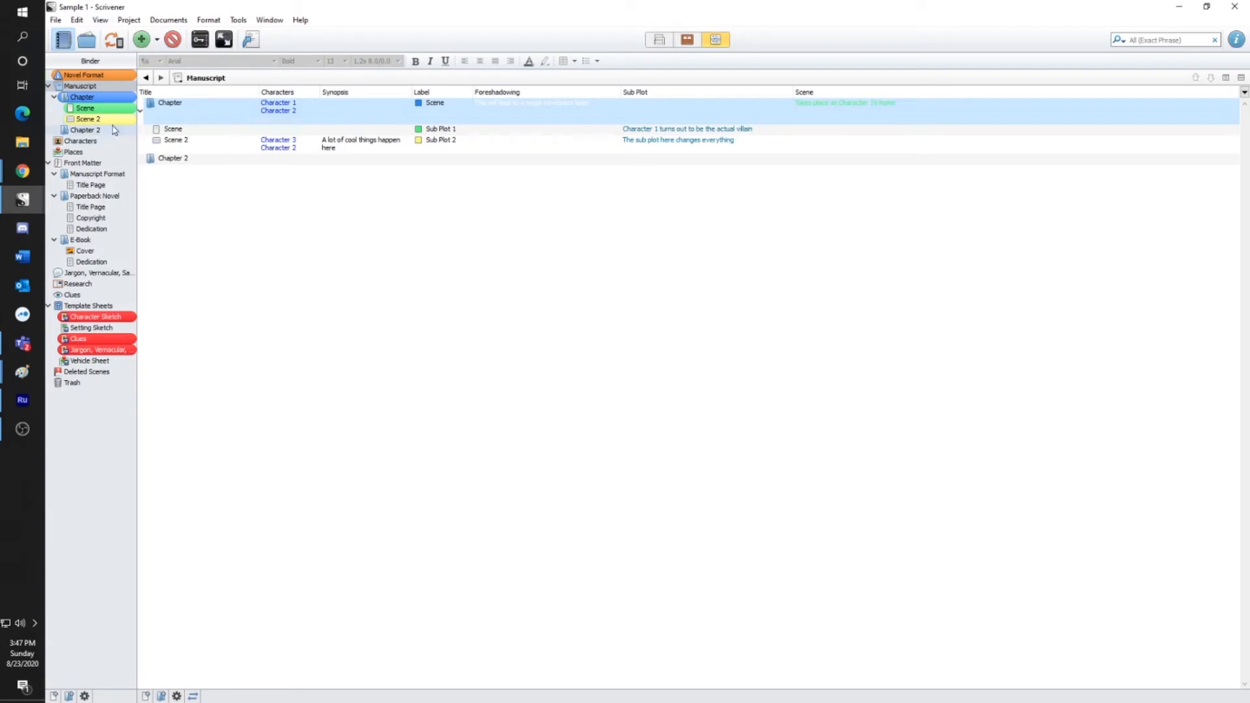
Enter "This sub plot is minor" as the synopsis of the Scene row under Chapter
left_click_drag(159, 145, 163, 109)
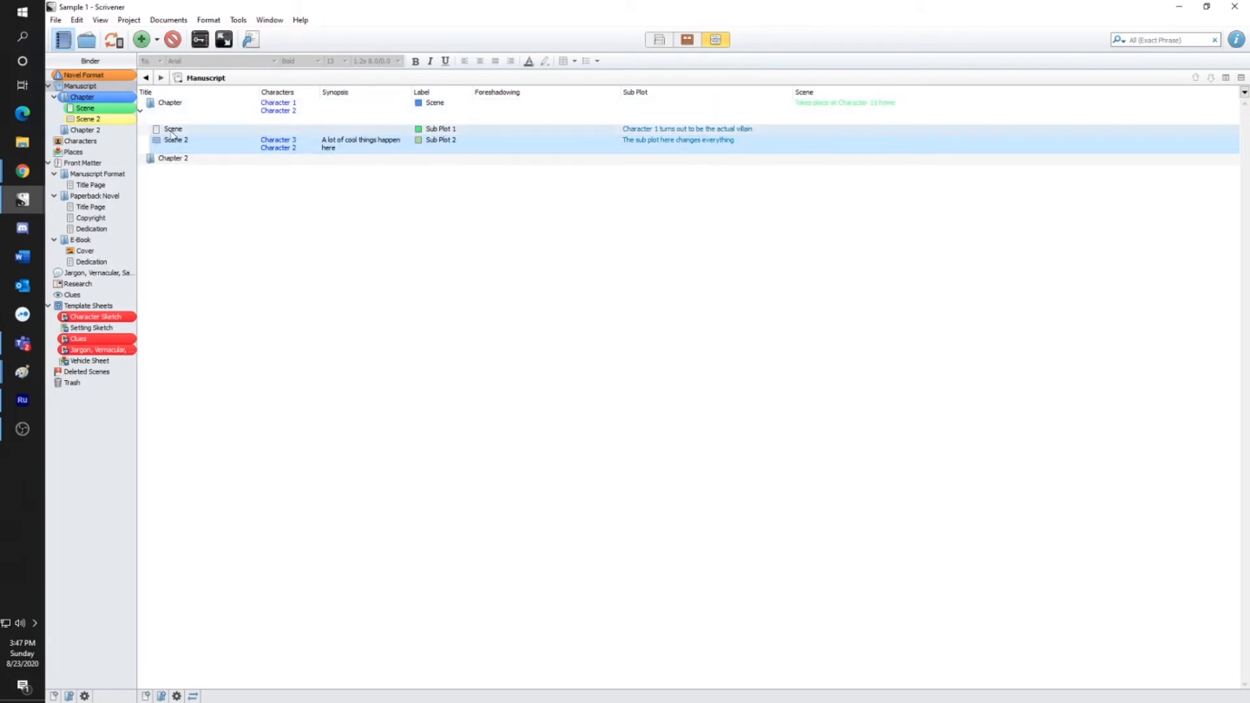
left_click(172, 133)
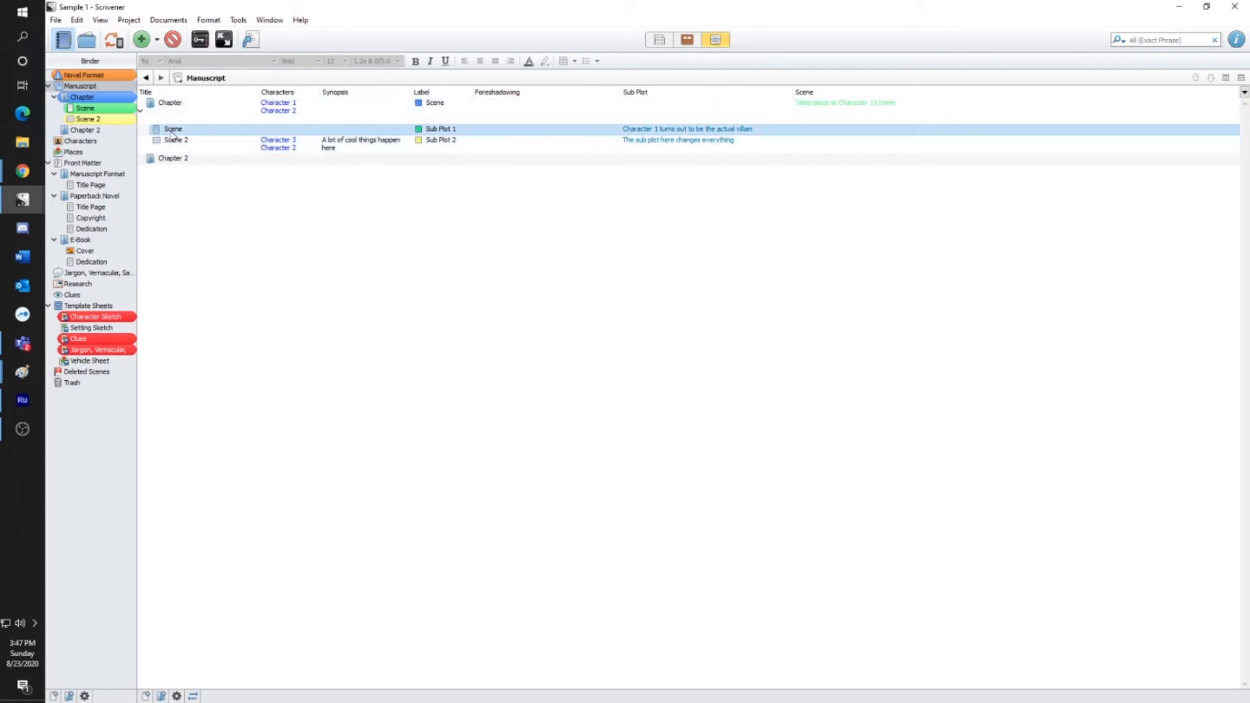
left_click(354, 129)
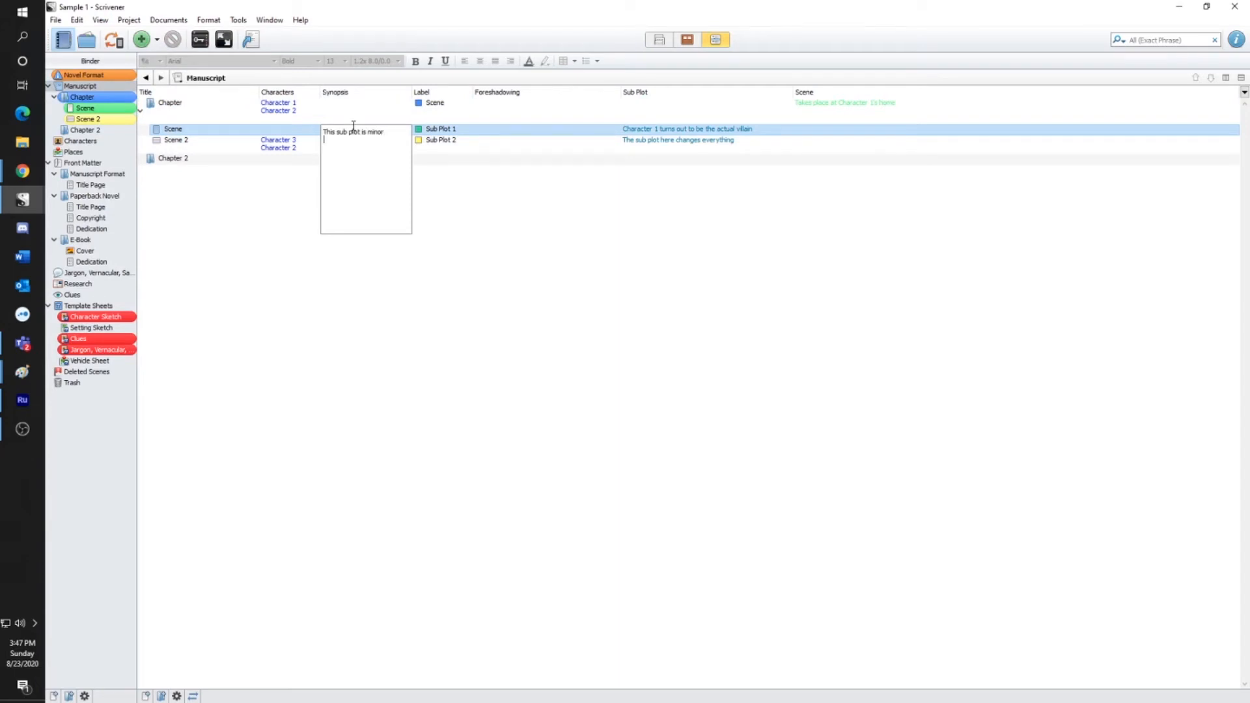
left_click(474, 210)
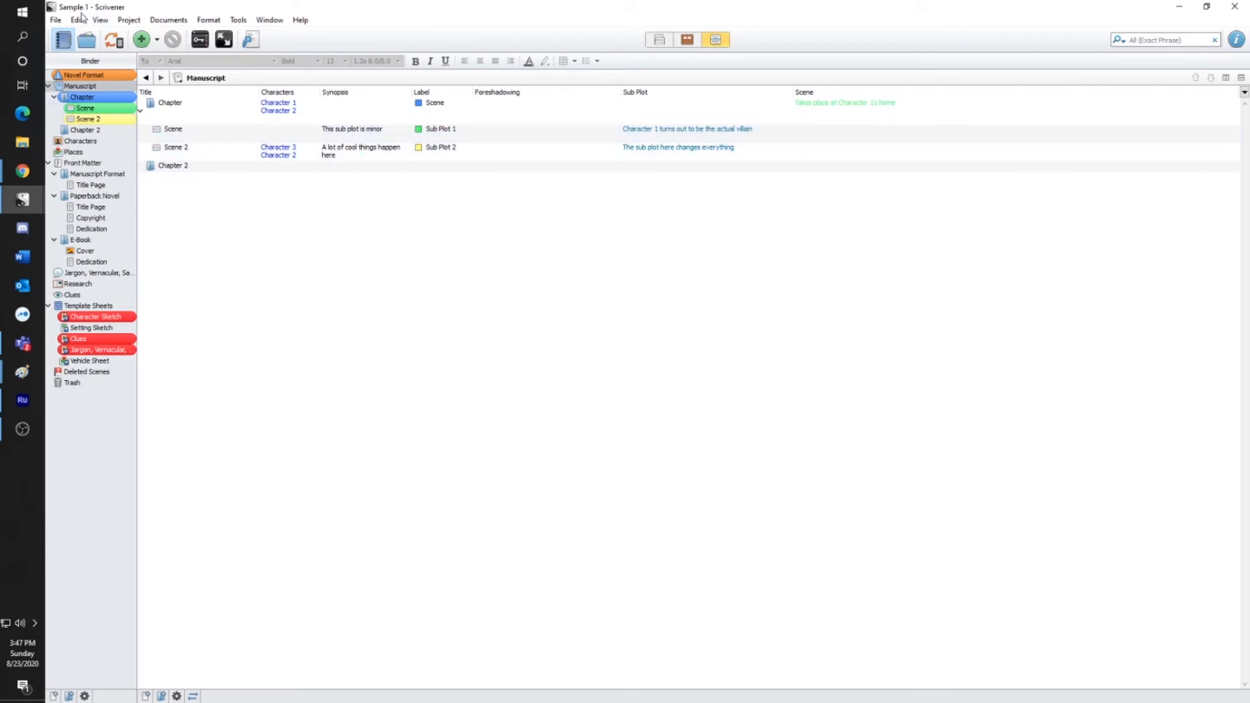
Try using label colors in the document icons
left_click(80, 18)
mouse_move(96, 25)
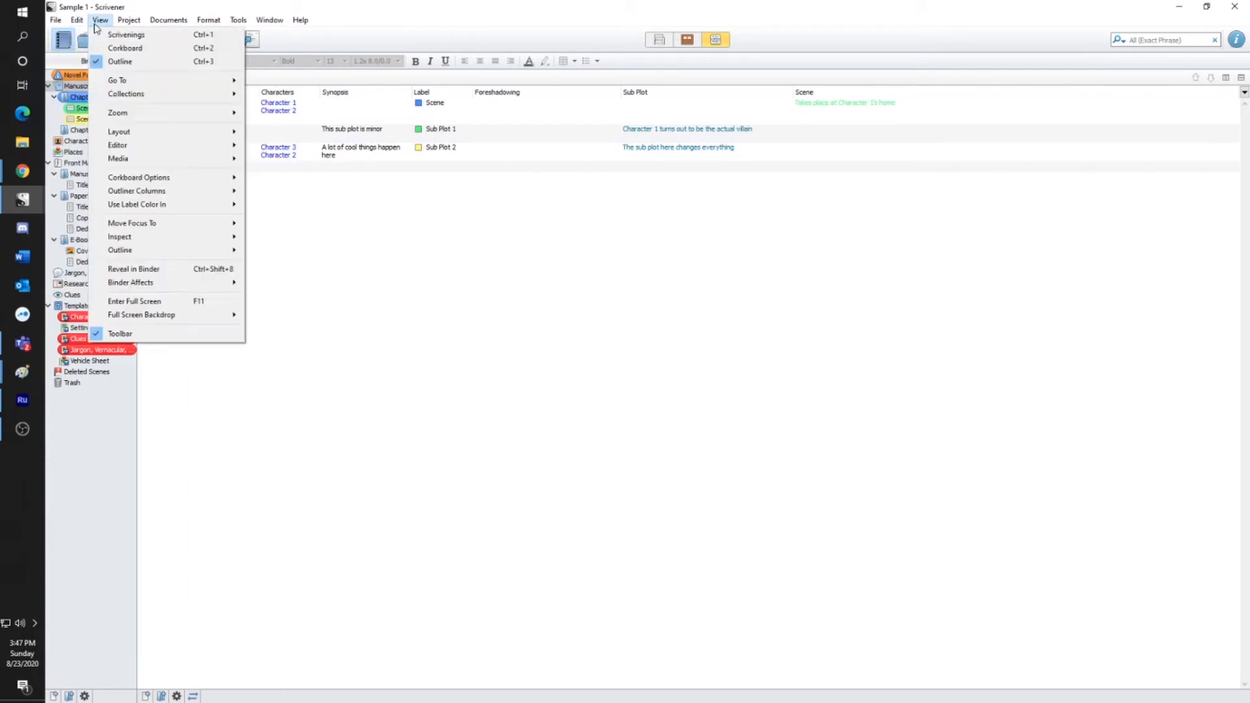
mouse_move(151, 244)
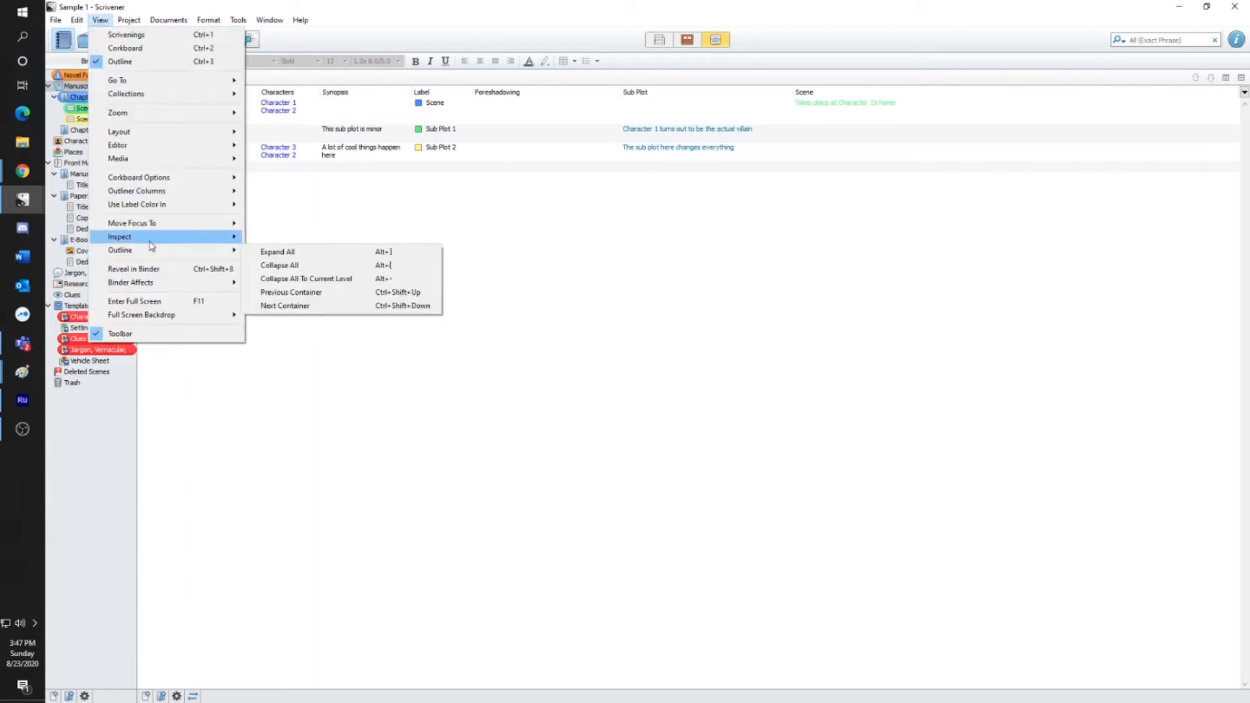
mouse_move(148, 207)
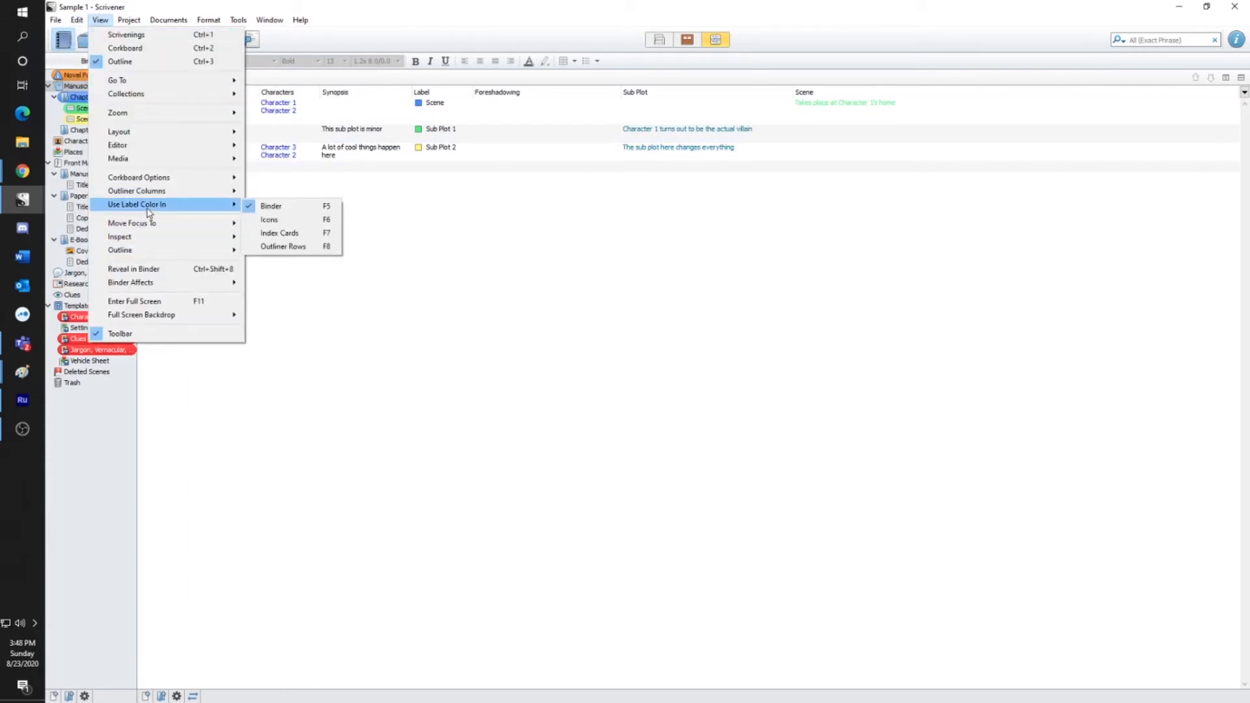
left_click(307, 223)
Turn on the use of label colors in the index cards
left_click(100, 20)
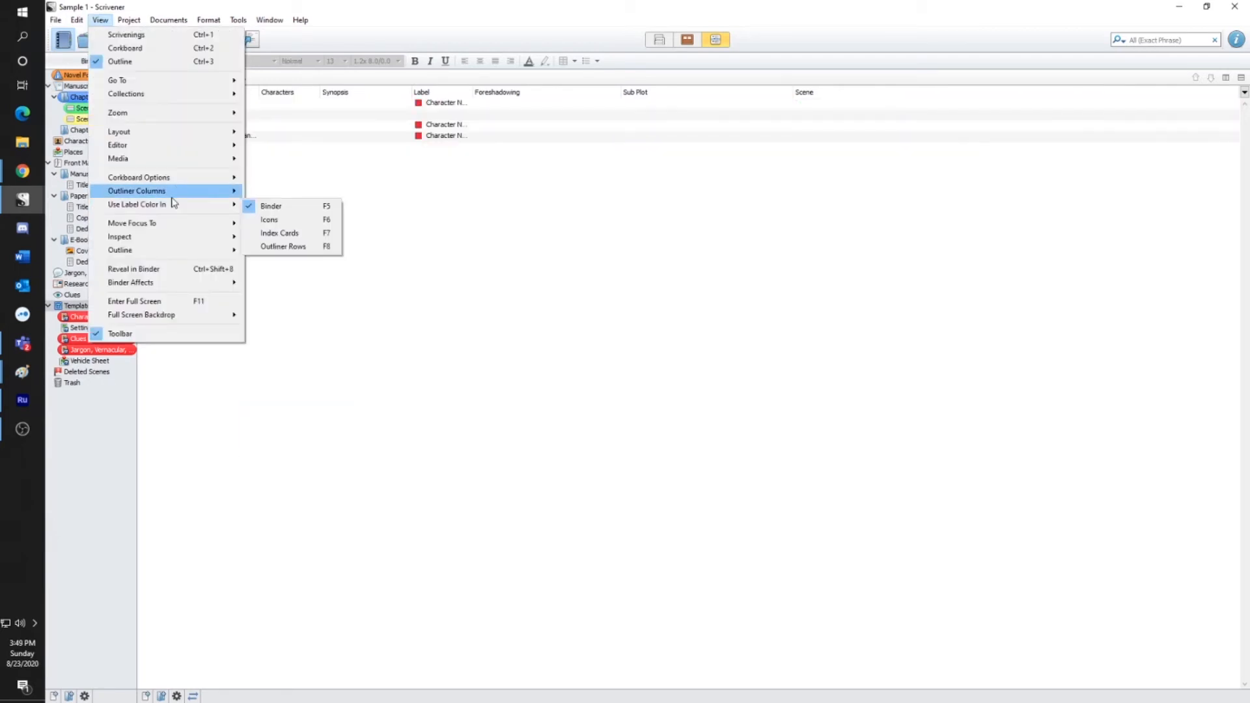
mouse_move(189, 191)
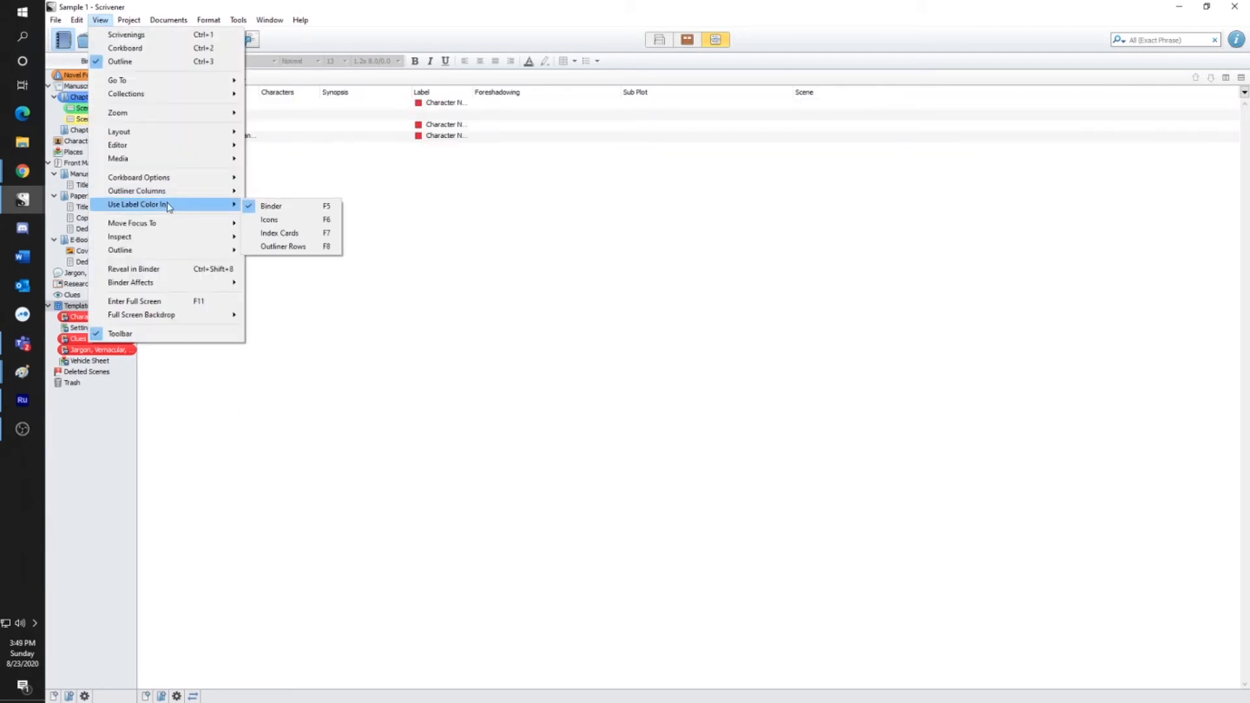
left_click(288, 235)
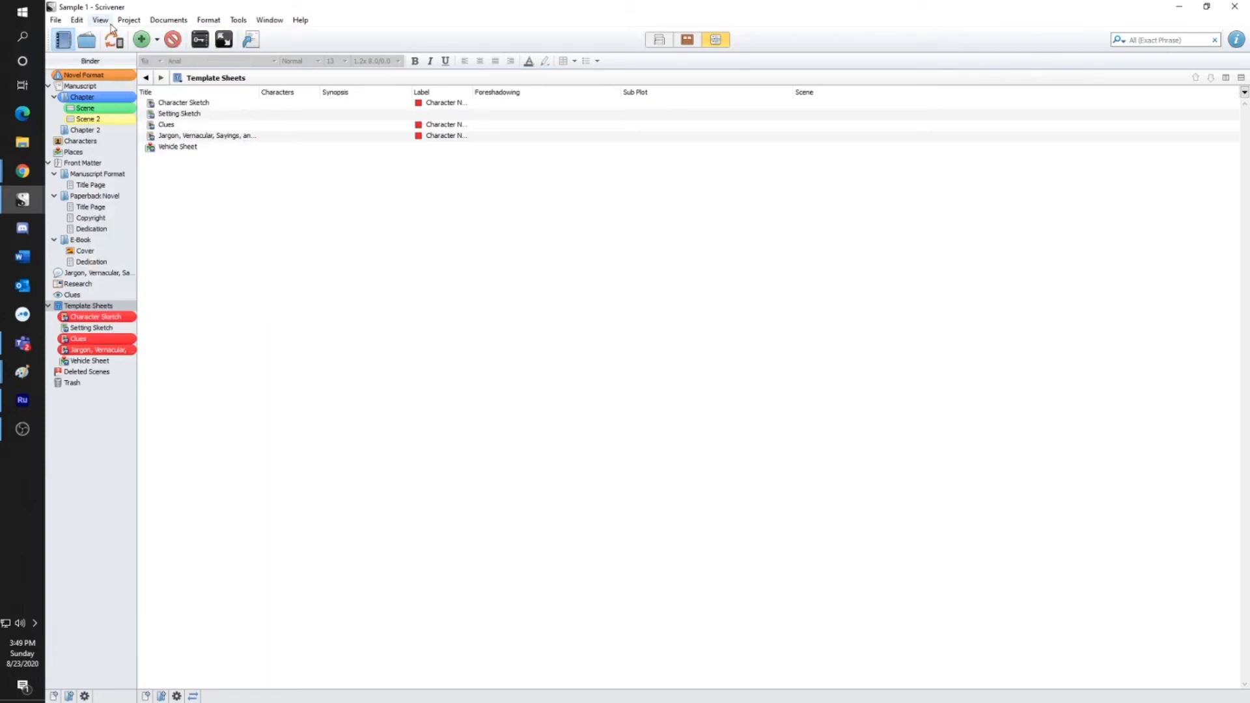
Show the Manuscript folder's chapters as index cards on the corkboard
left_click(84, 109)
left_click(80, 86)
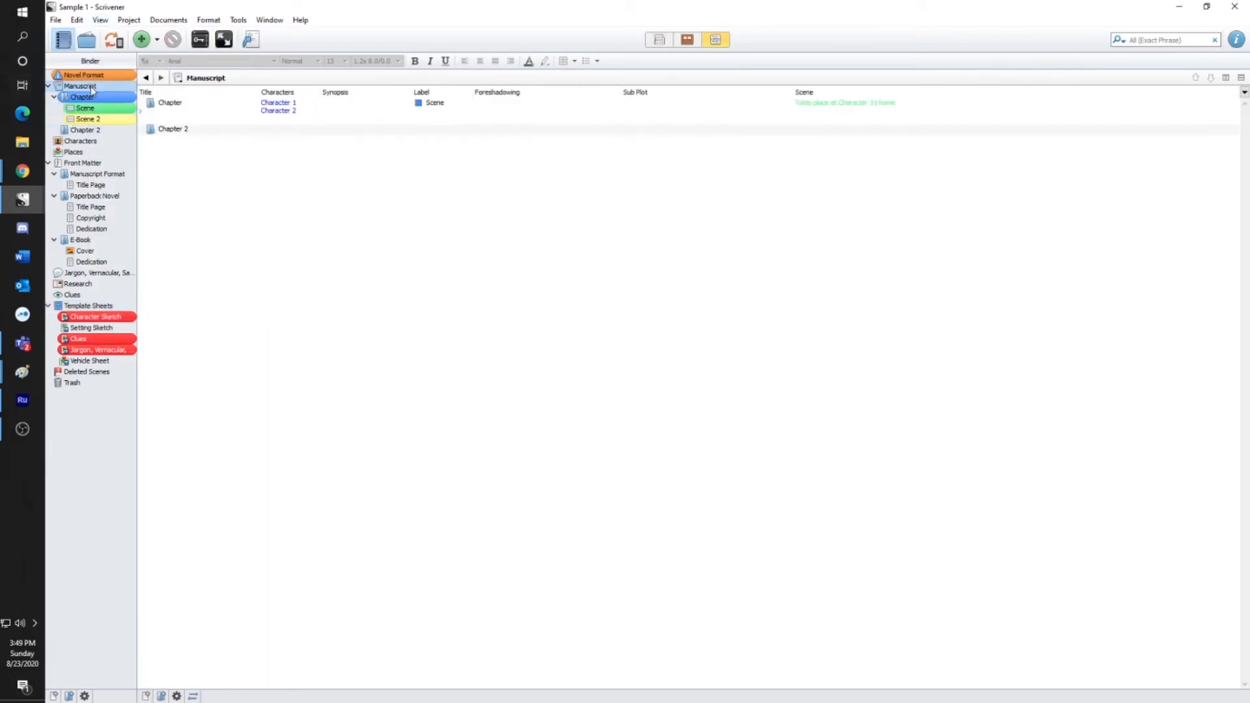
left_click(688, 39)
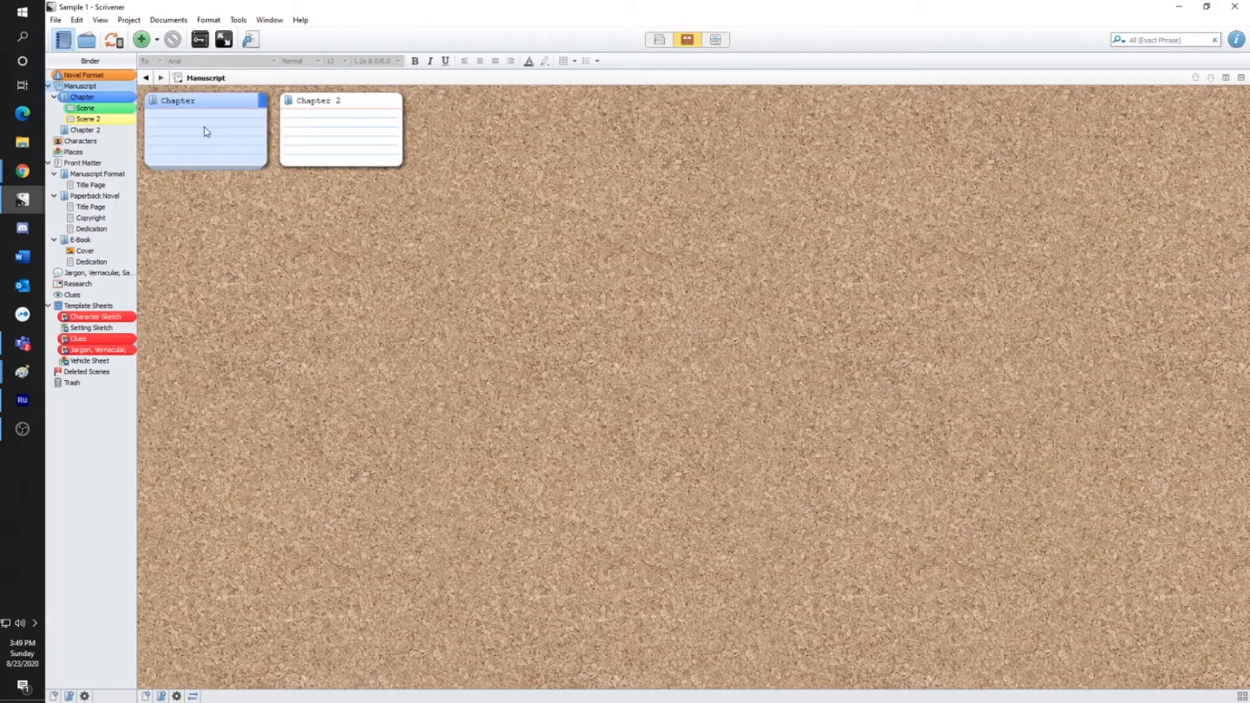
Open the Chapter index card to view the colored cards of its scenes on the corkboard
left_click(352, 137)
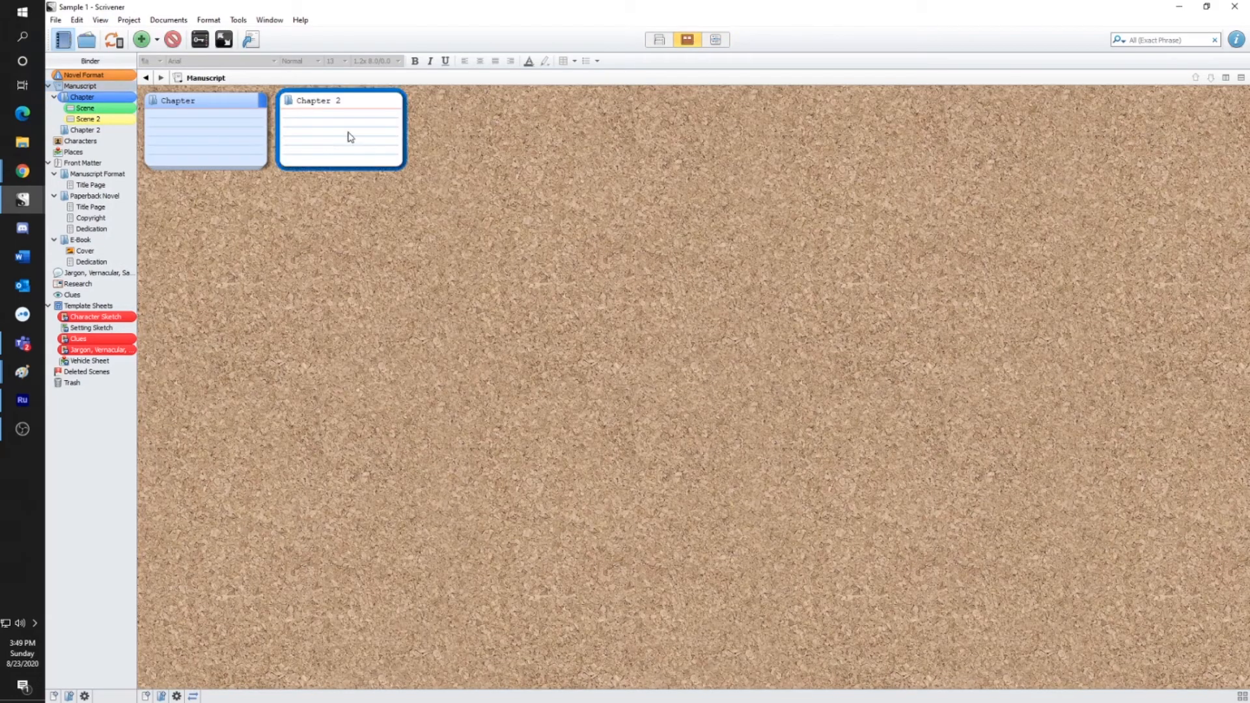
left_click(196, 134)
left_click(195, 128)
double_click(204, 103)
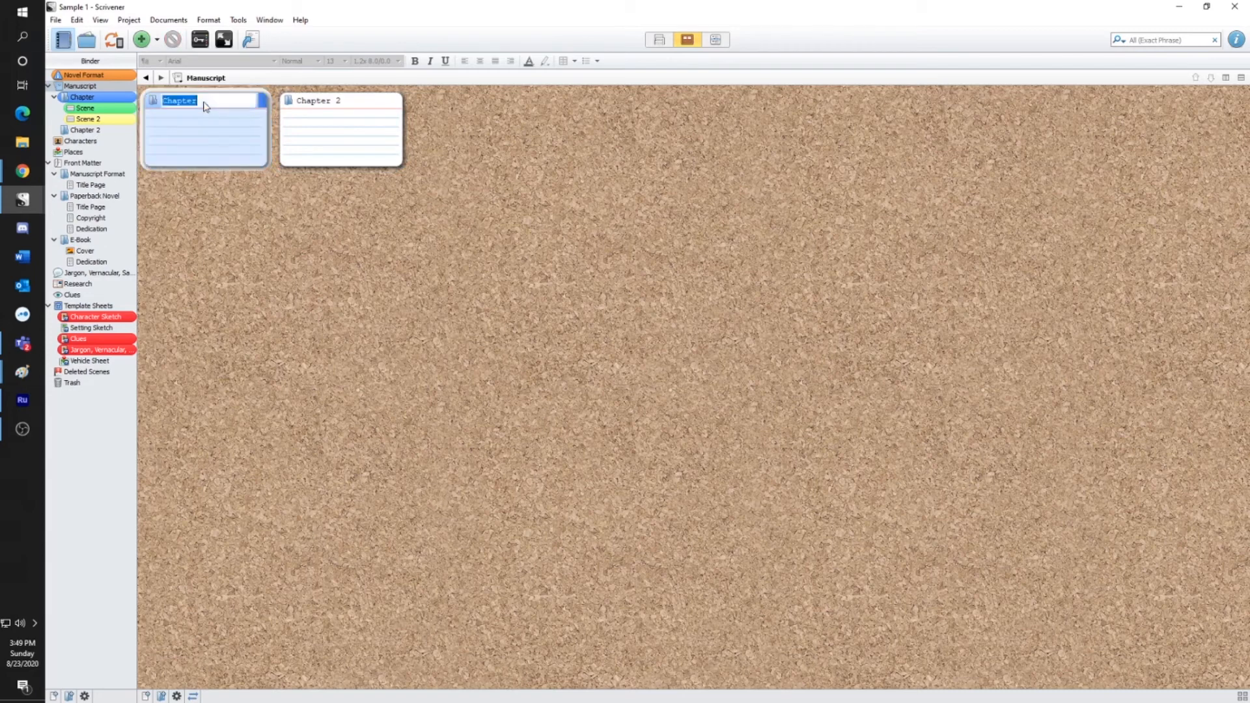
left_click(188, 118)
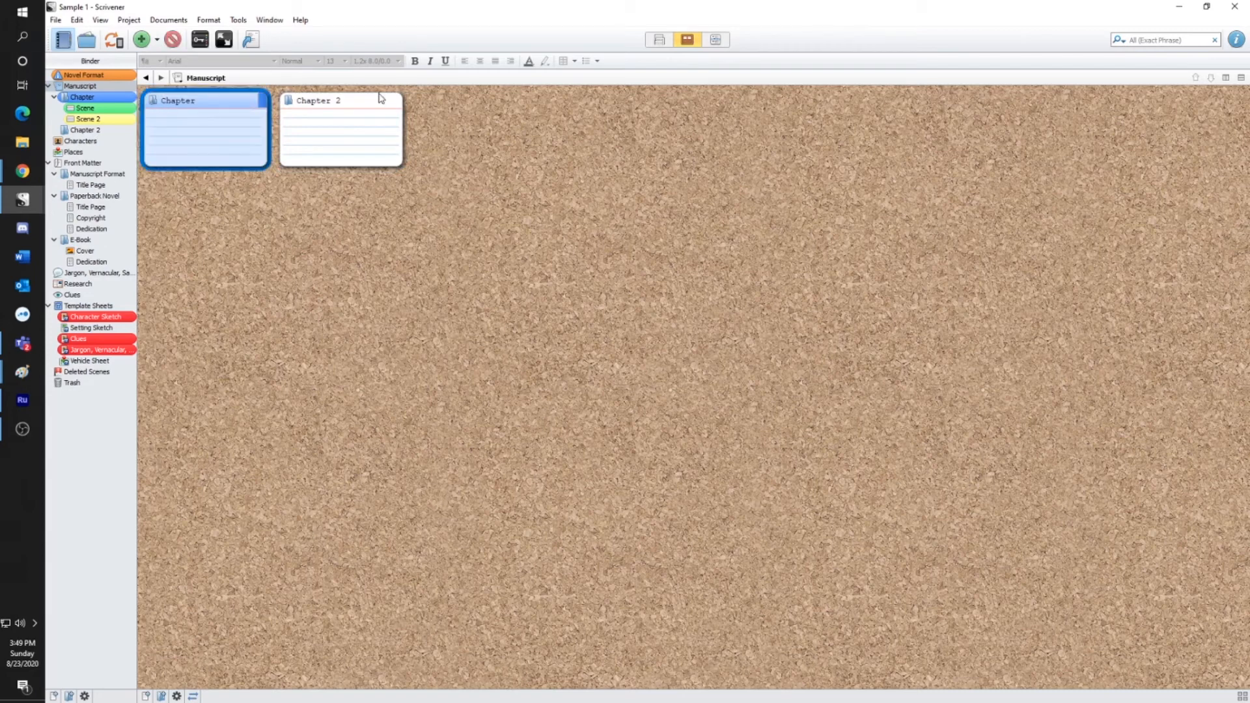
left_click(358, 198)
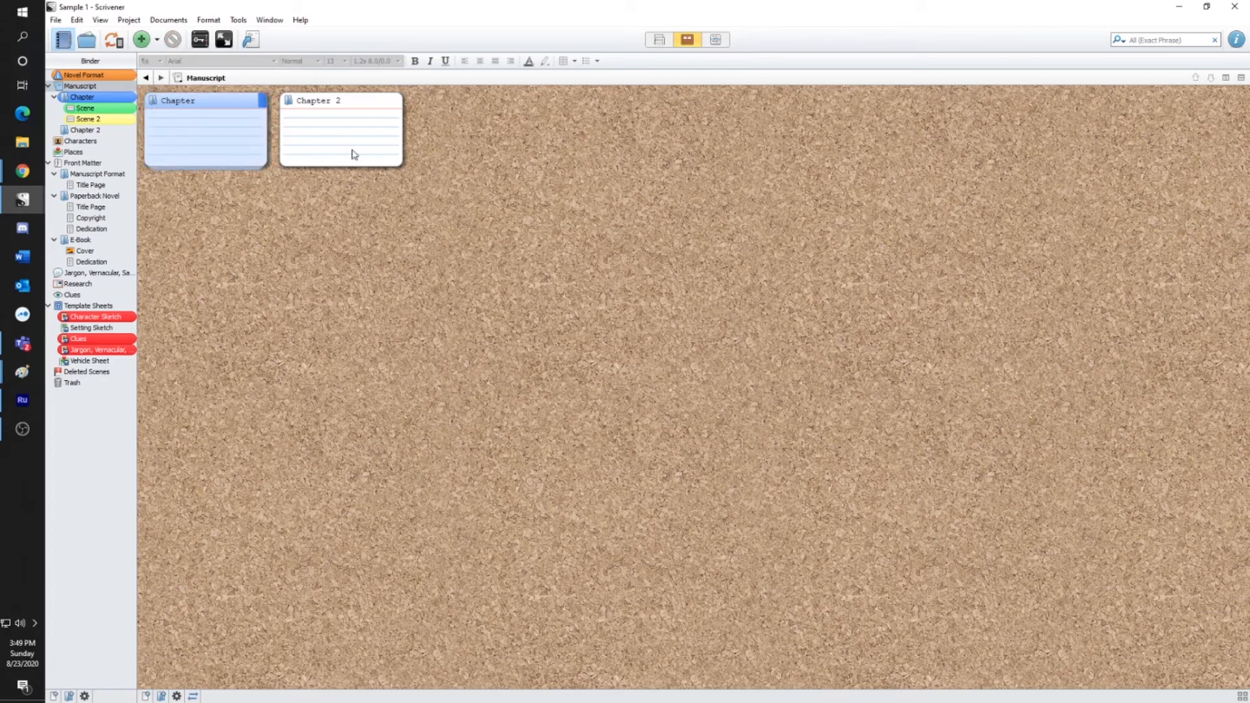
left_click(233, 158)
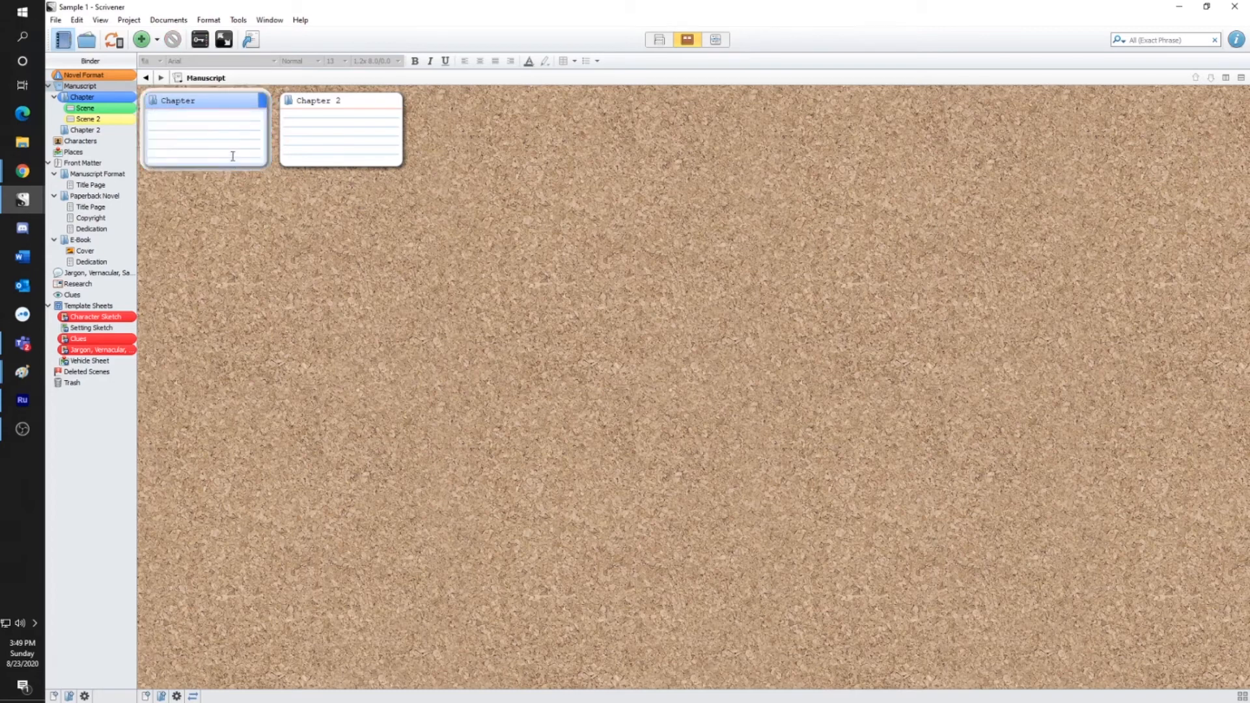
left_click(240, 112)
left_click(256, 103)
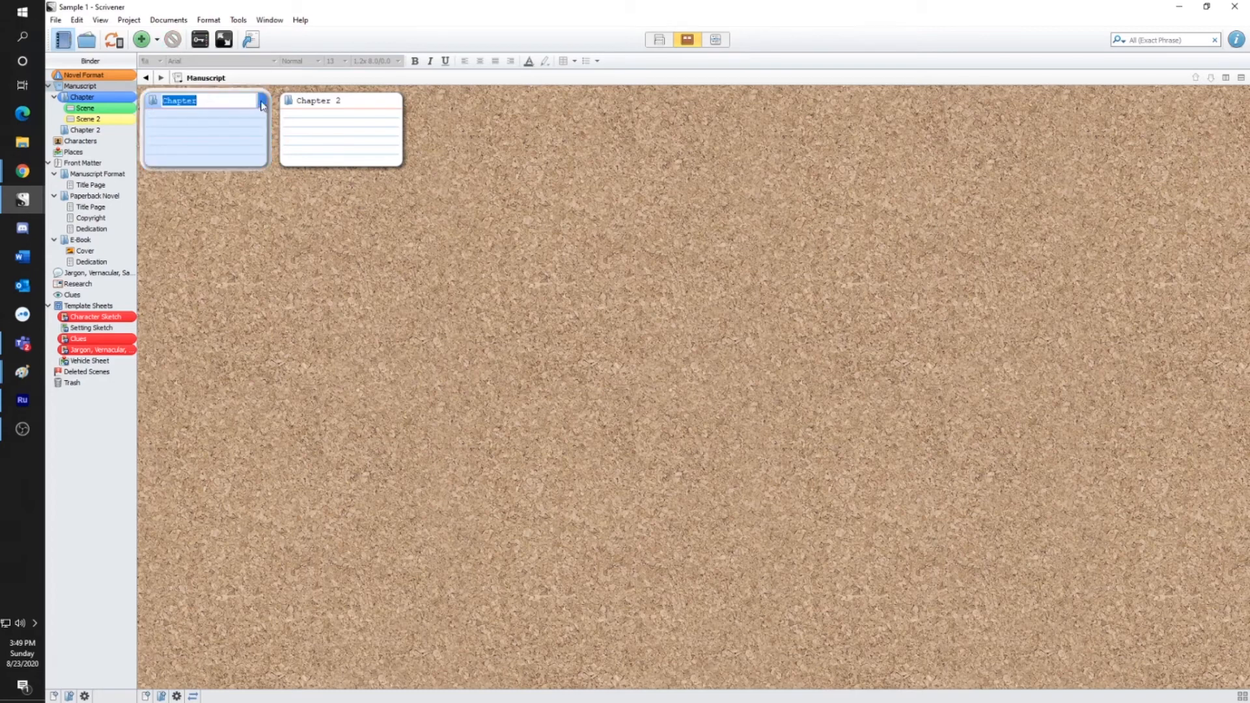
double_click(260, 106)
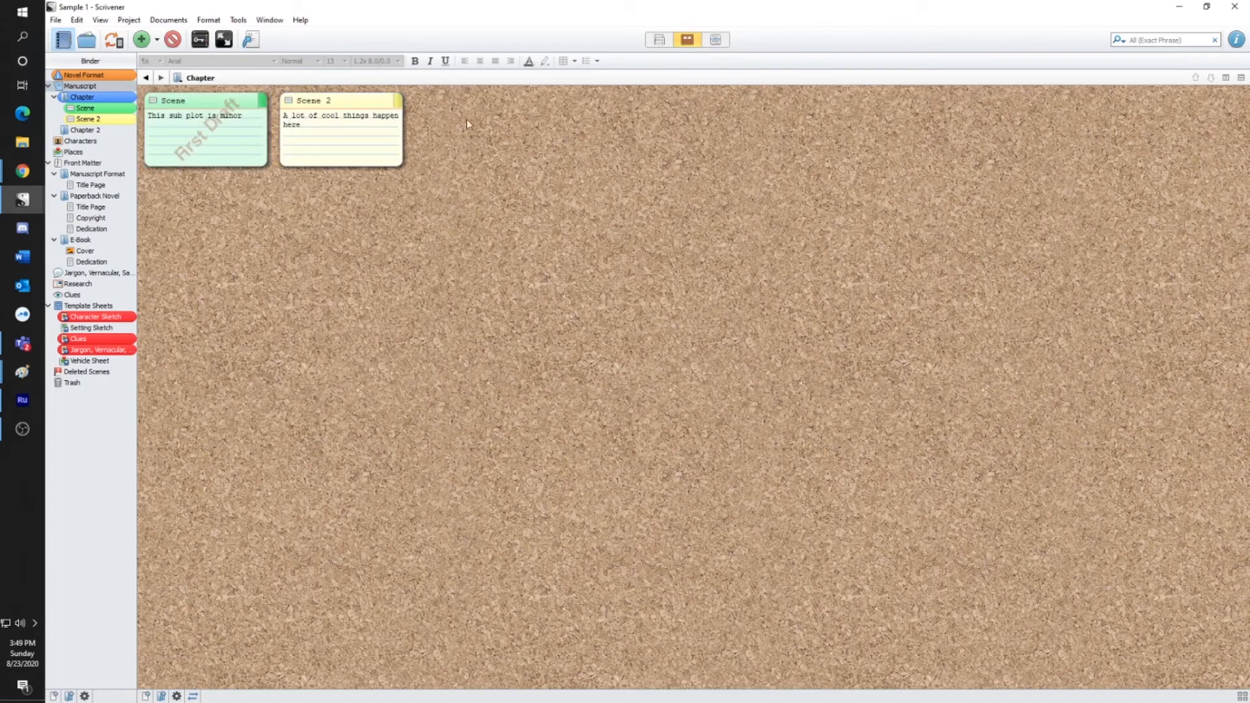
Return the Manuscript to the outliner and add a text document titled "Scene 2" inside Chapter 2
left_click(714, 39)
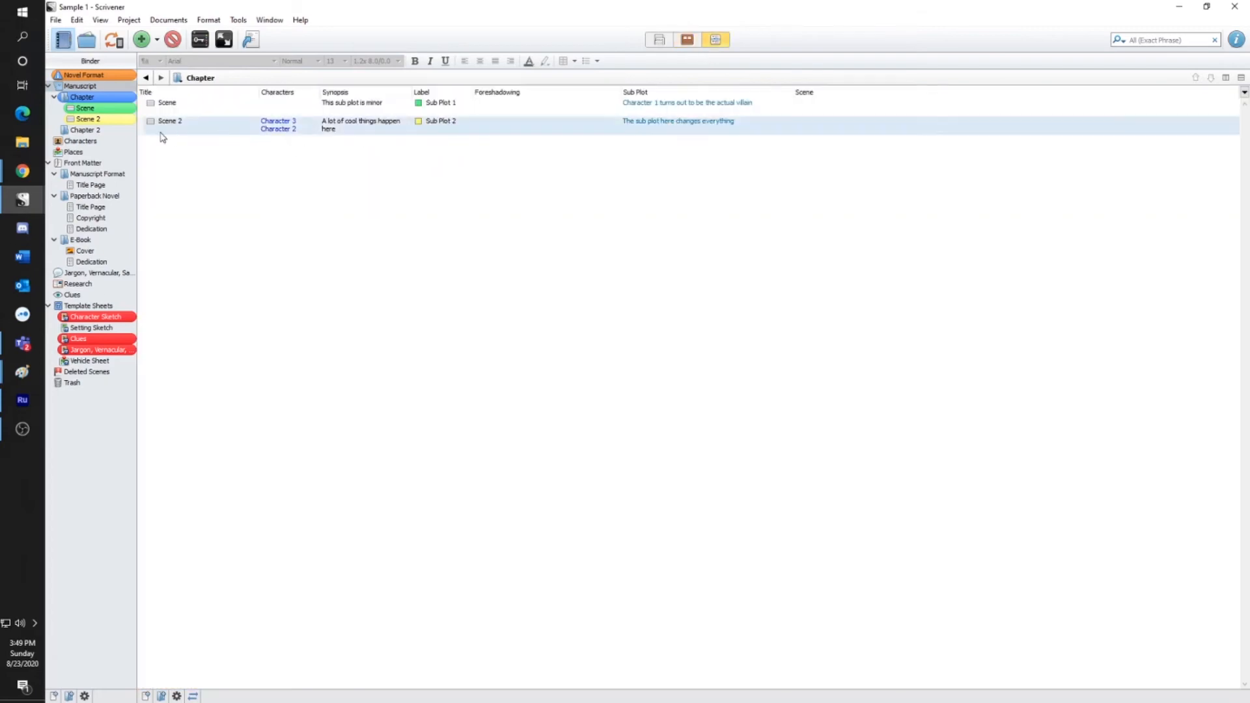
left_click(94, 84)
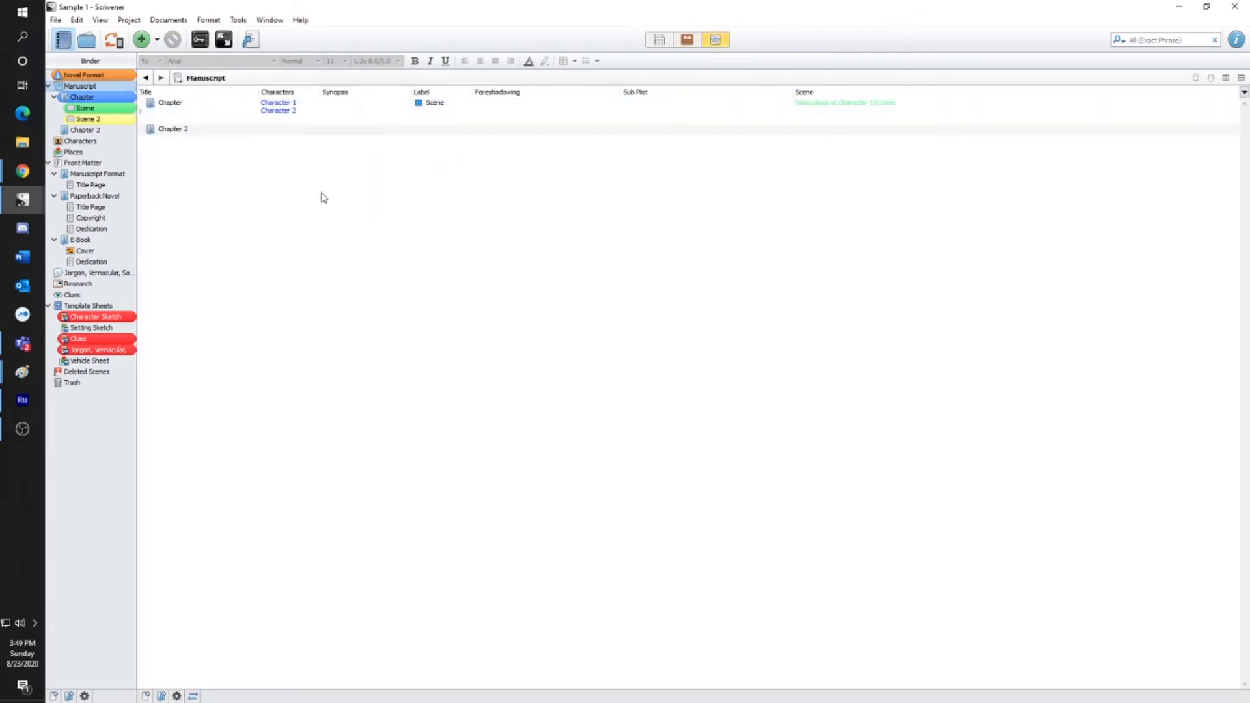
right_click(162, 133)
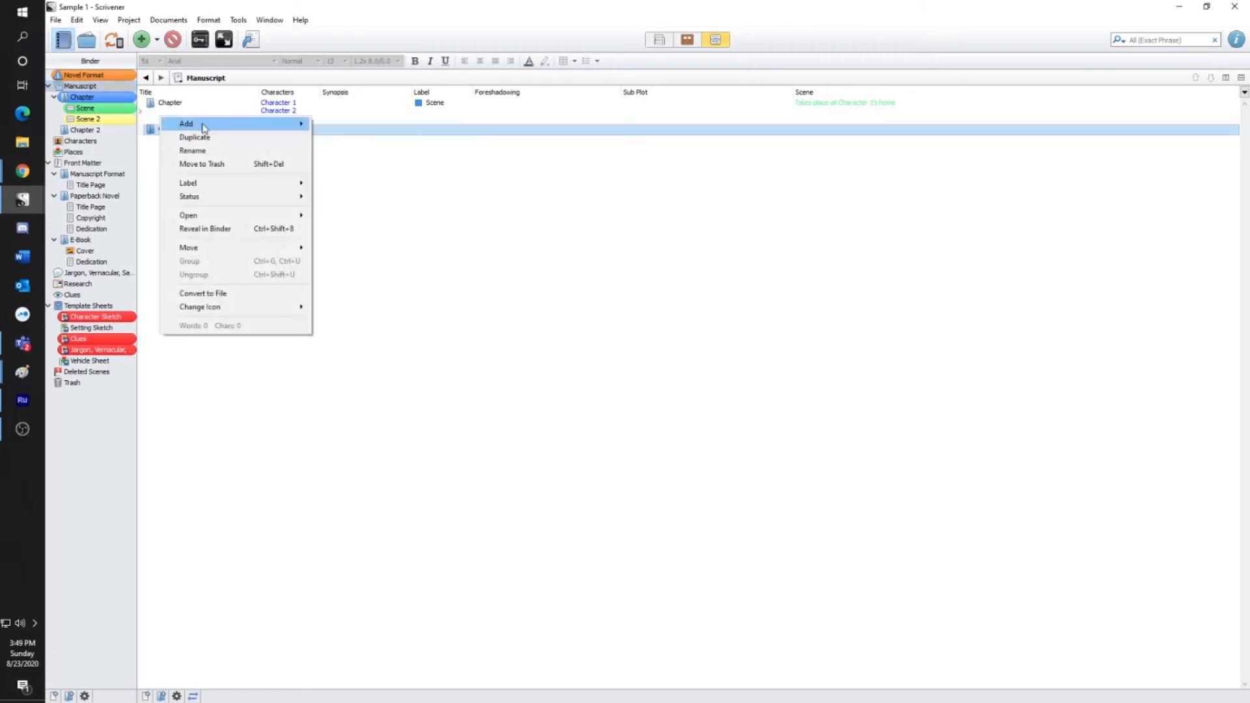
mouse_move(202, 126)
left_click(369, 126)
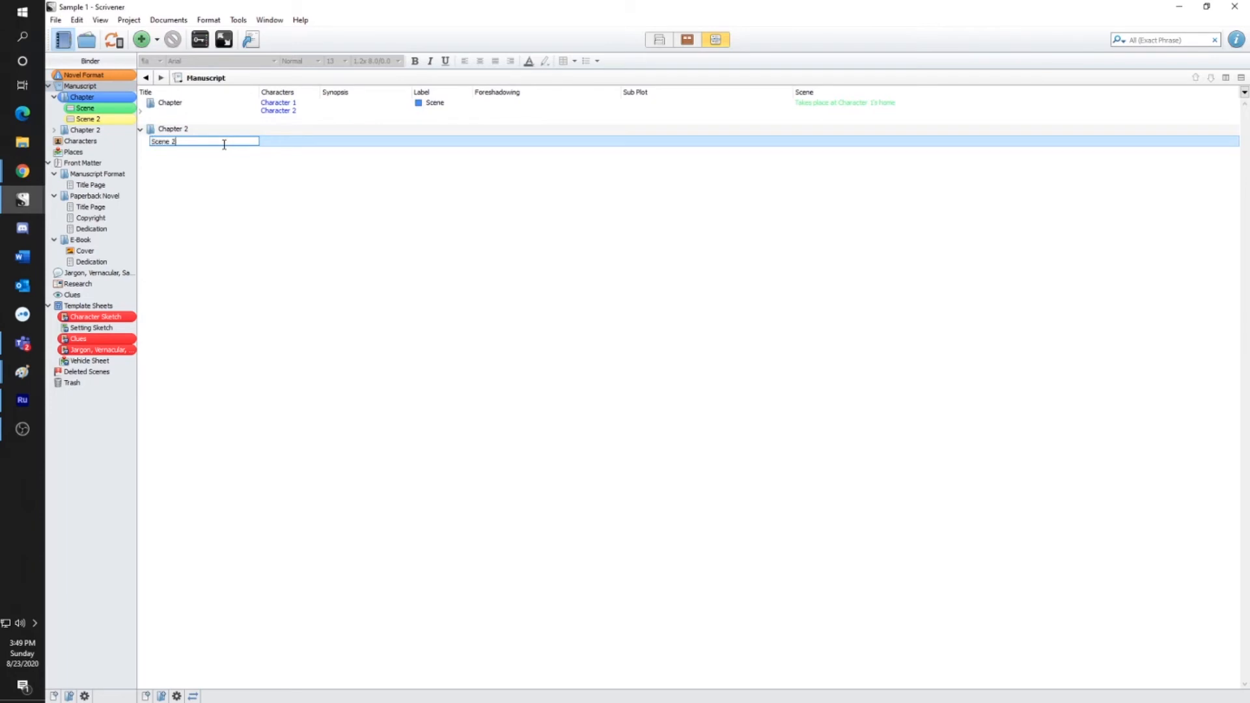
key("Return")
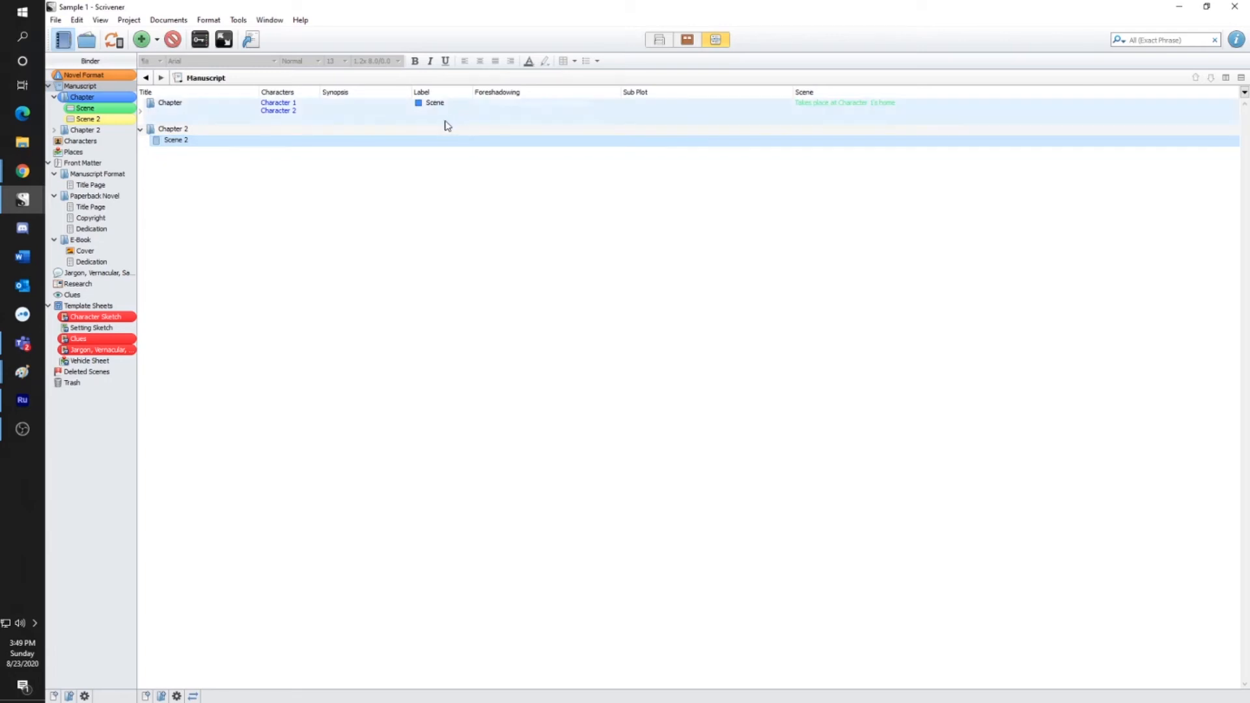
Set the label of Chapter 2 to Chapter in the outliner
left_click(427, 107)
right_click(426, 108)
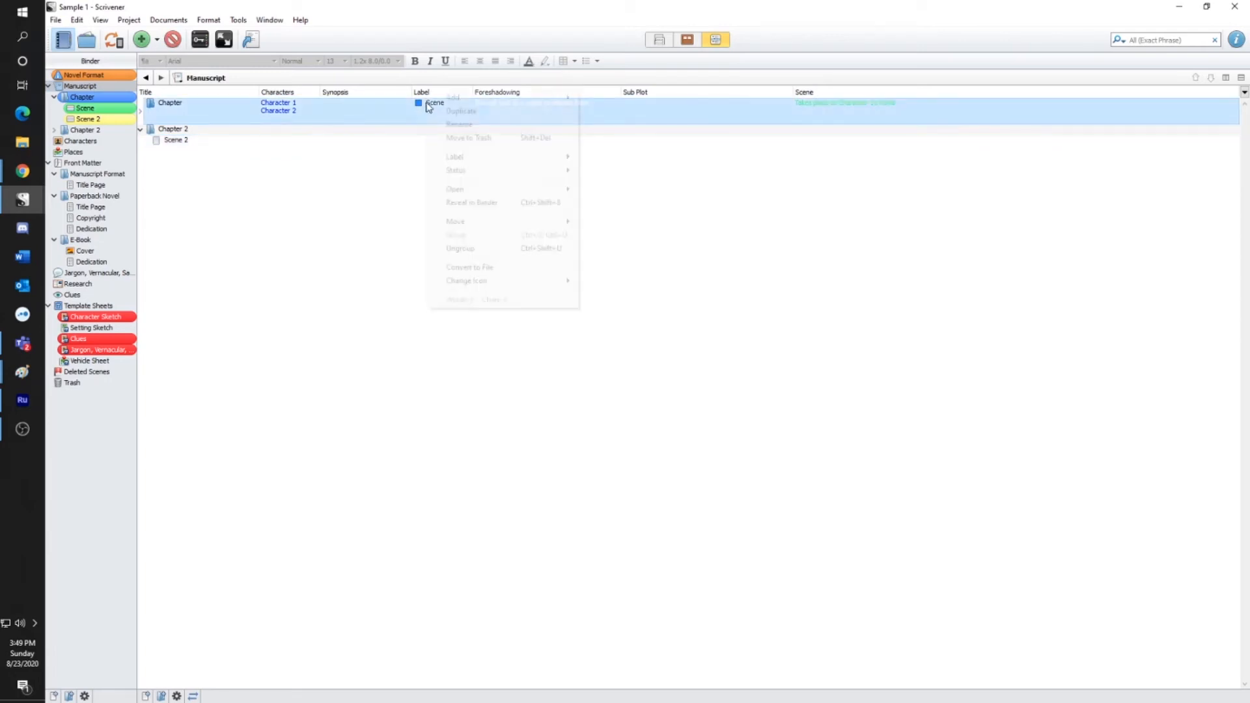
key("Escape")
left_click(427, 136)
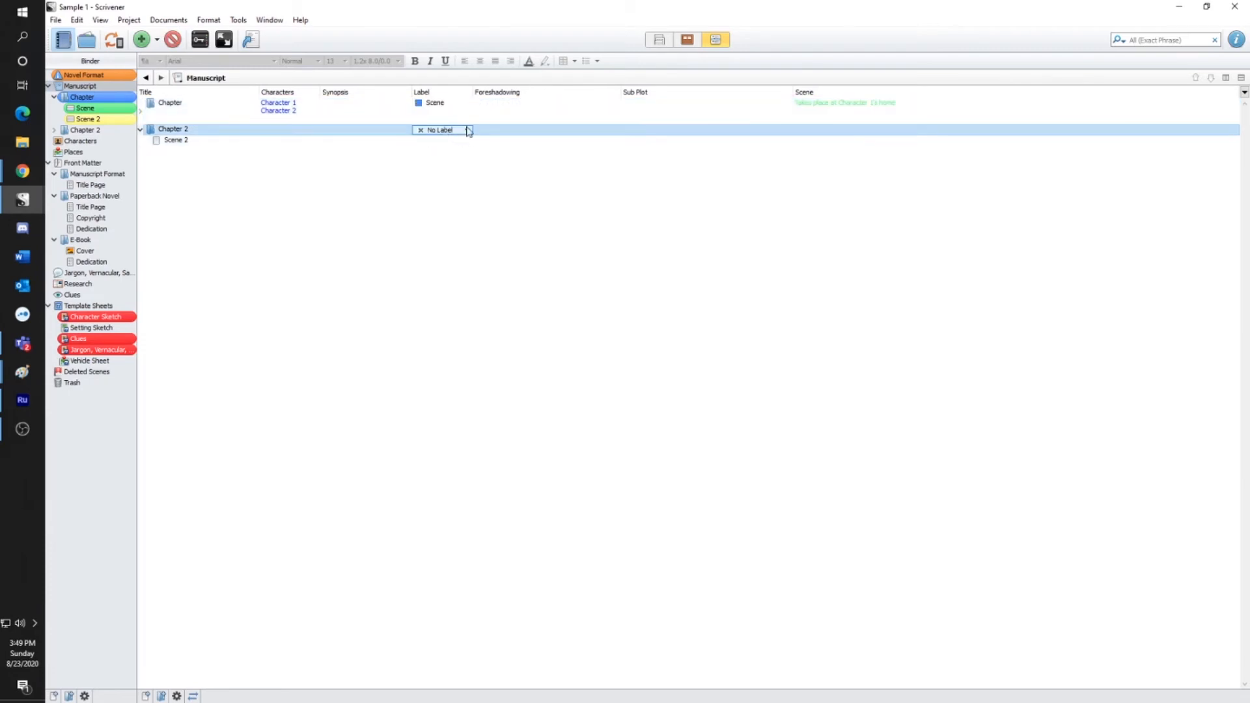
left_click(467, 130)
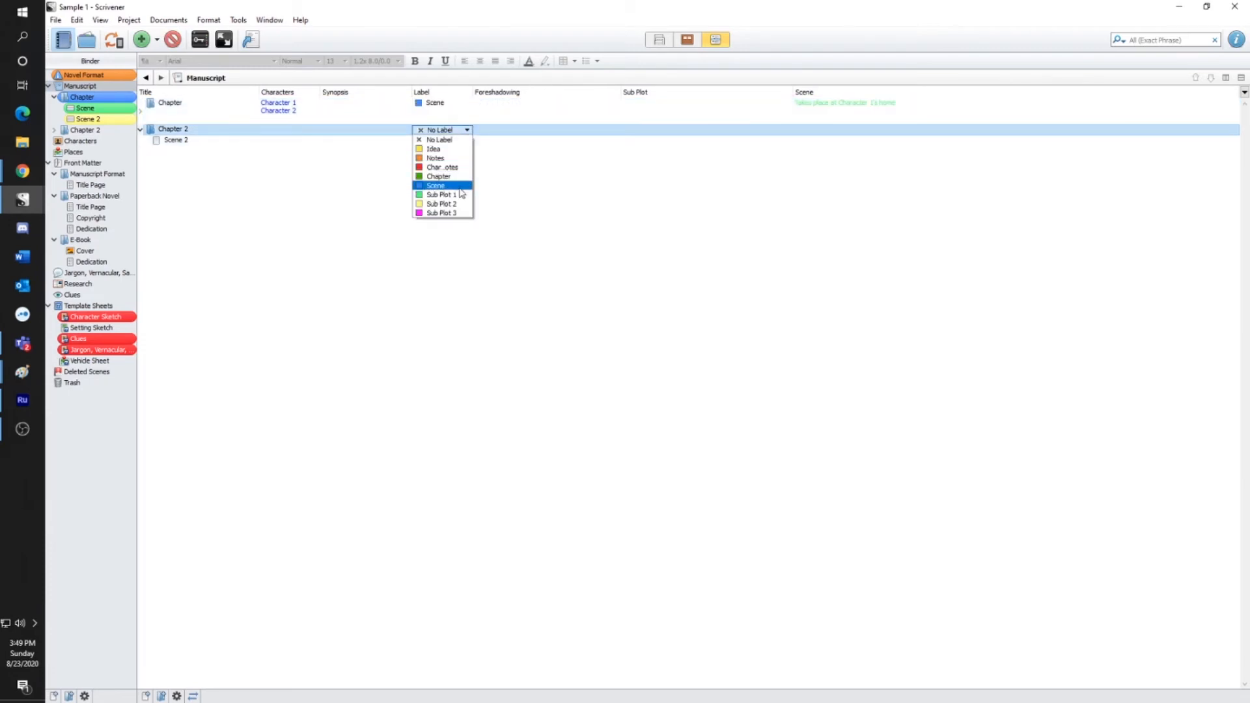
left_click(457, 177)
Change the label of the first Chapter folder to Chapter in the outliner
left_click(461, 103)
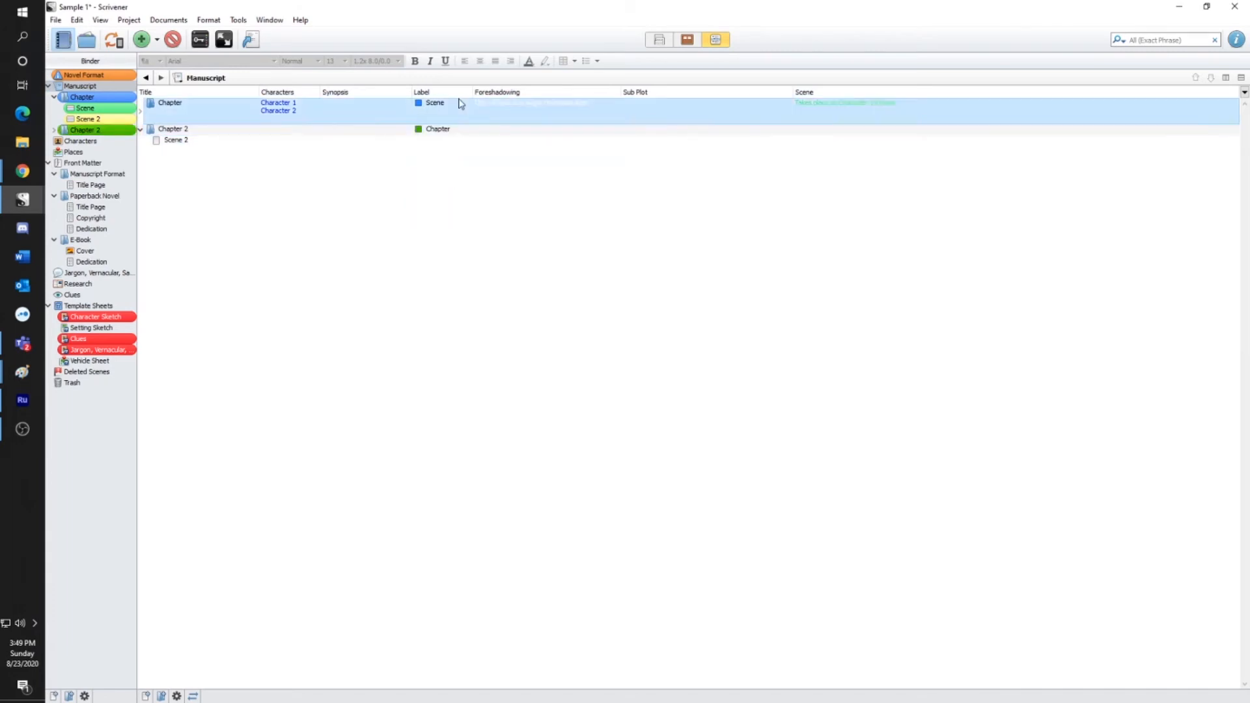
left_click(461, 107)
left_click(464, 107)
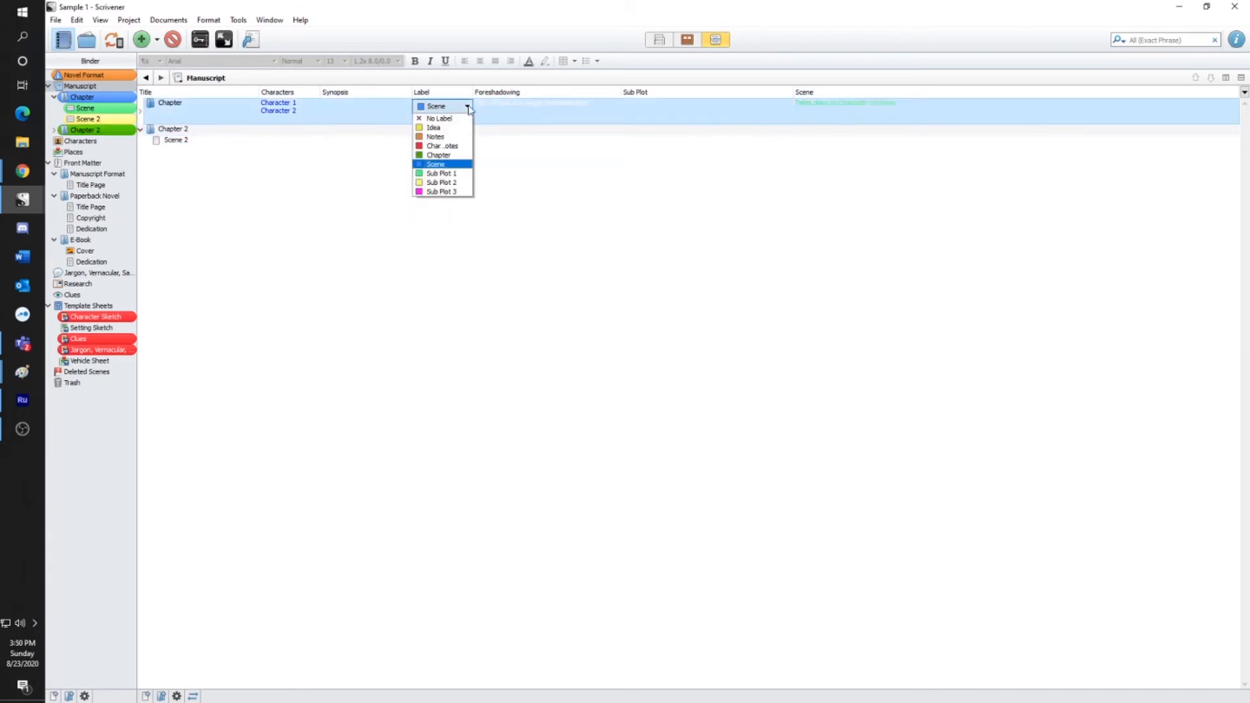
left_click(451, 158)
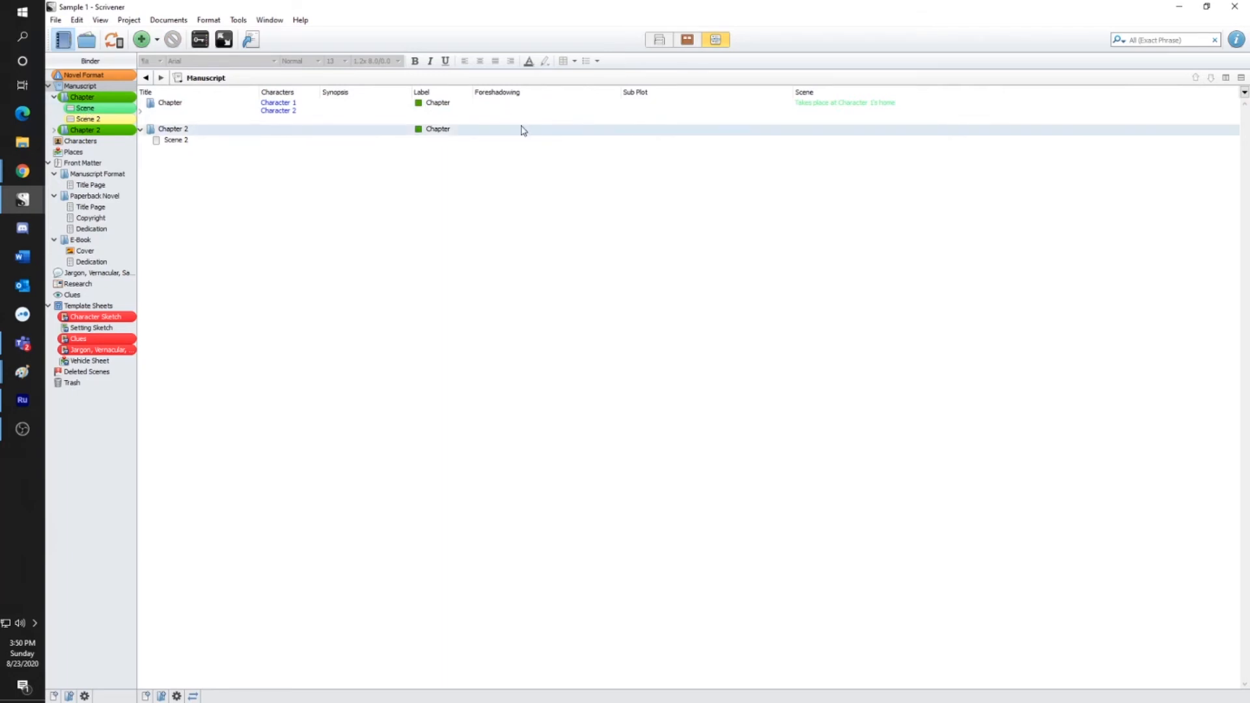
Apply label colors to the outliner rows and expand the first Chapter folder to show its scenes
left_click(100, 20)
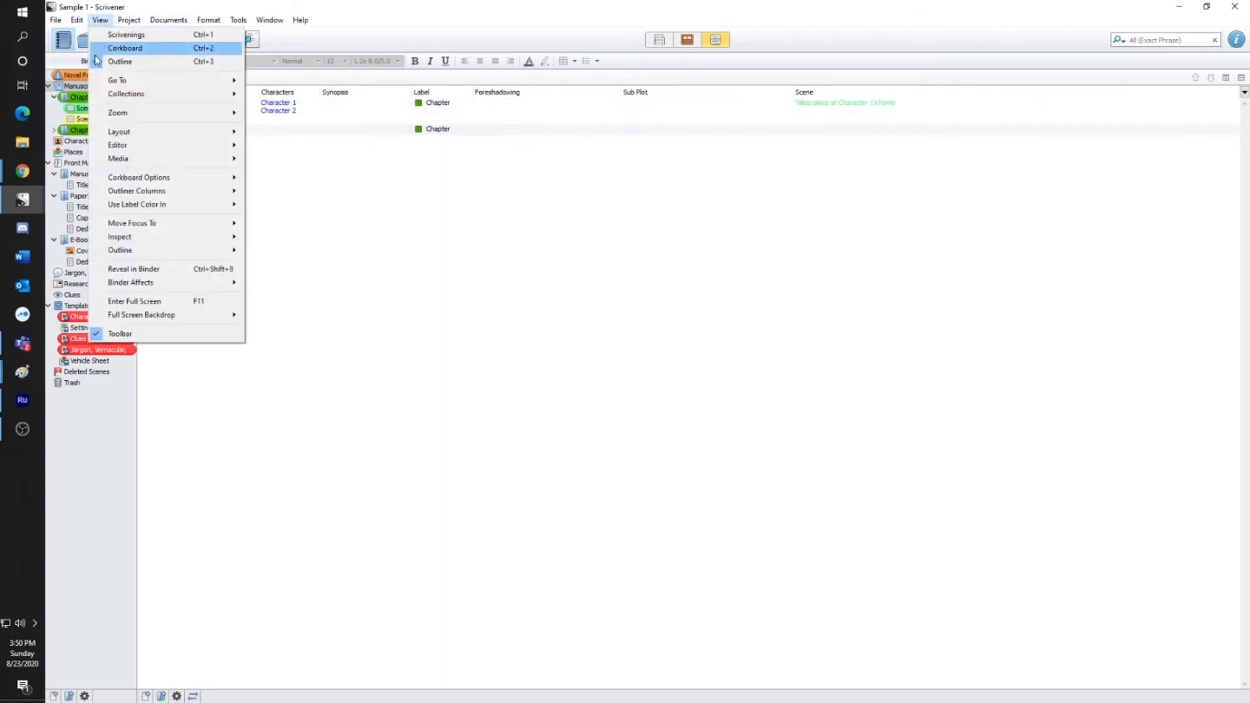
mouse_move(156, 207)
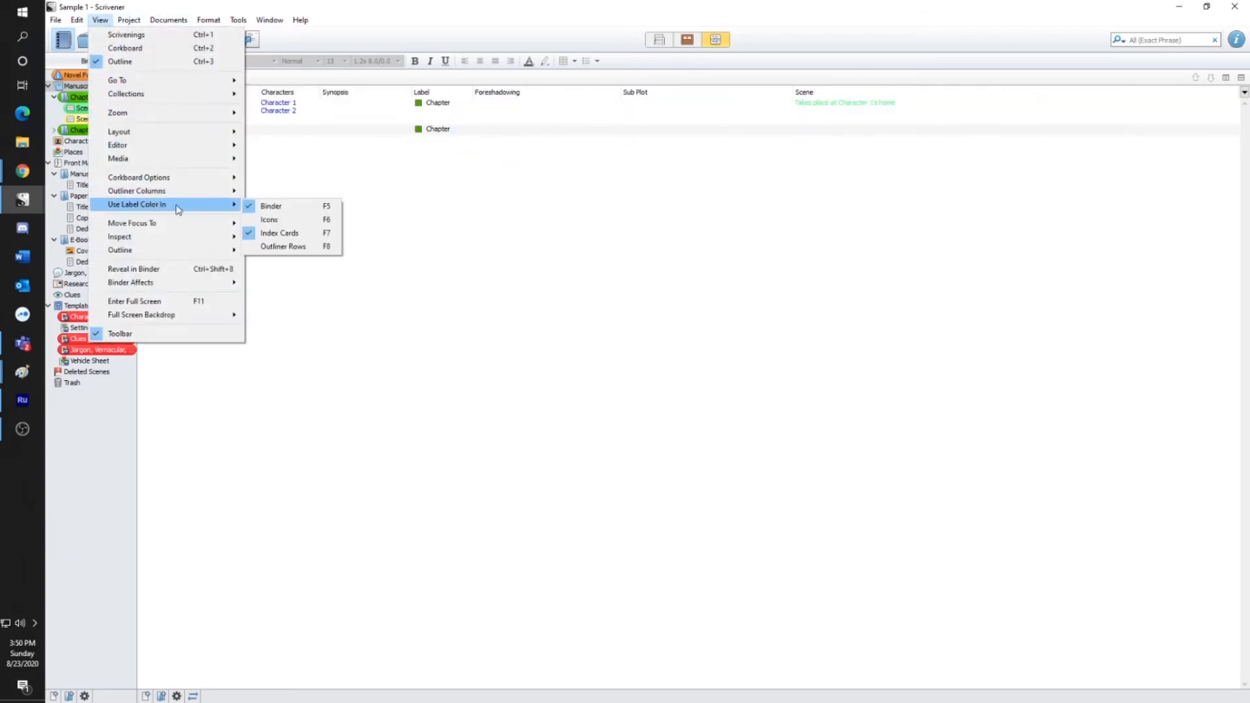
left_click(284, 247)
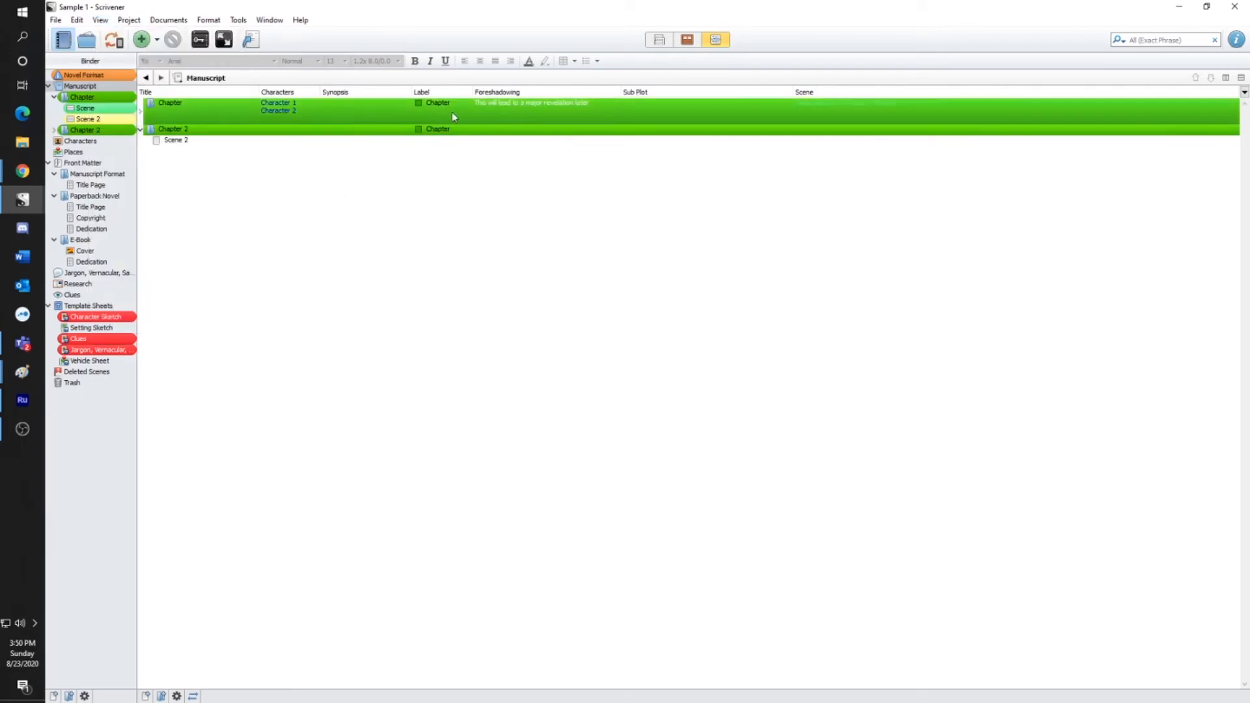
left_click(141, 111)
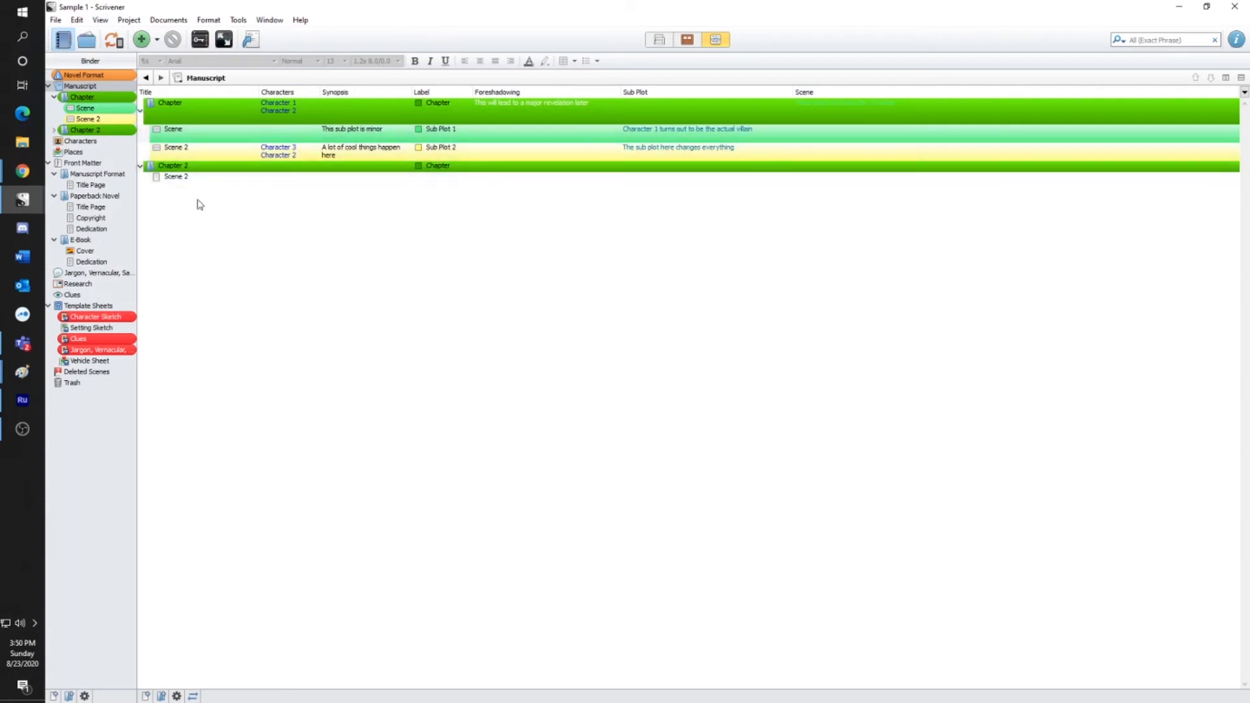
Set the label of Scene 2 in Chapter 2 to Sub Plot 2 in the outliner
left_click(437, 181)
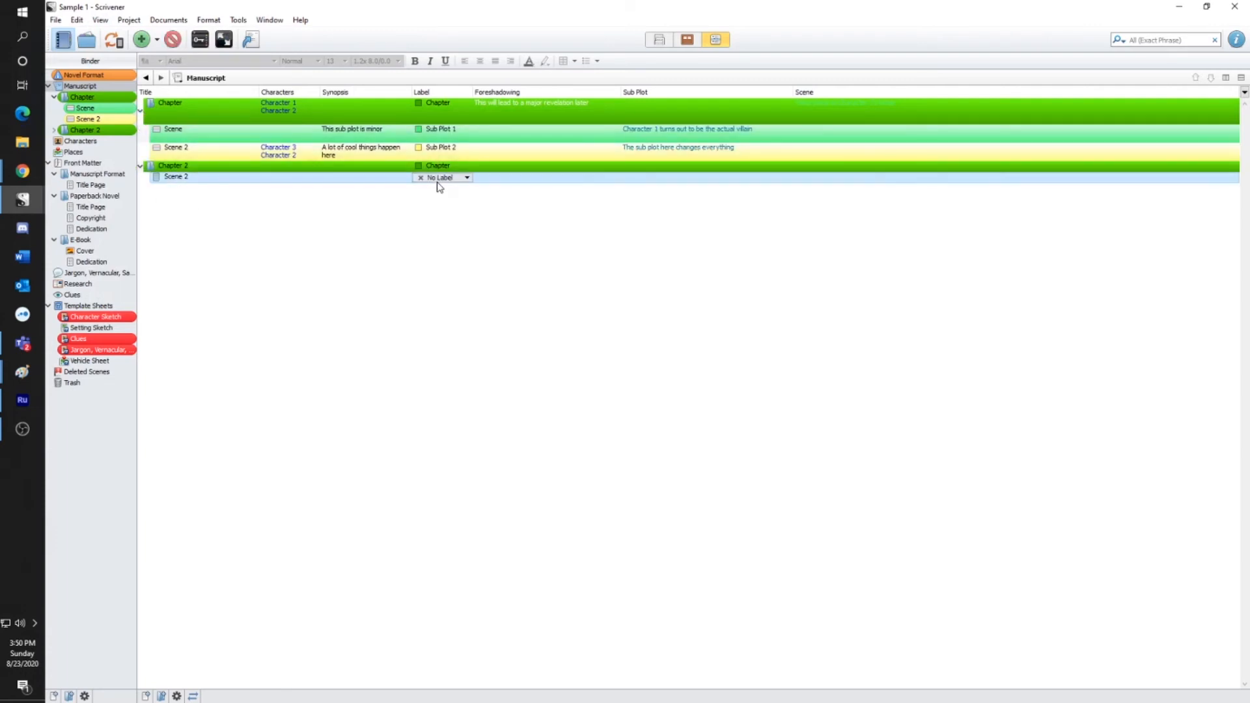
left_click(438, 182)
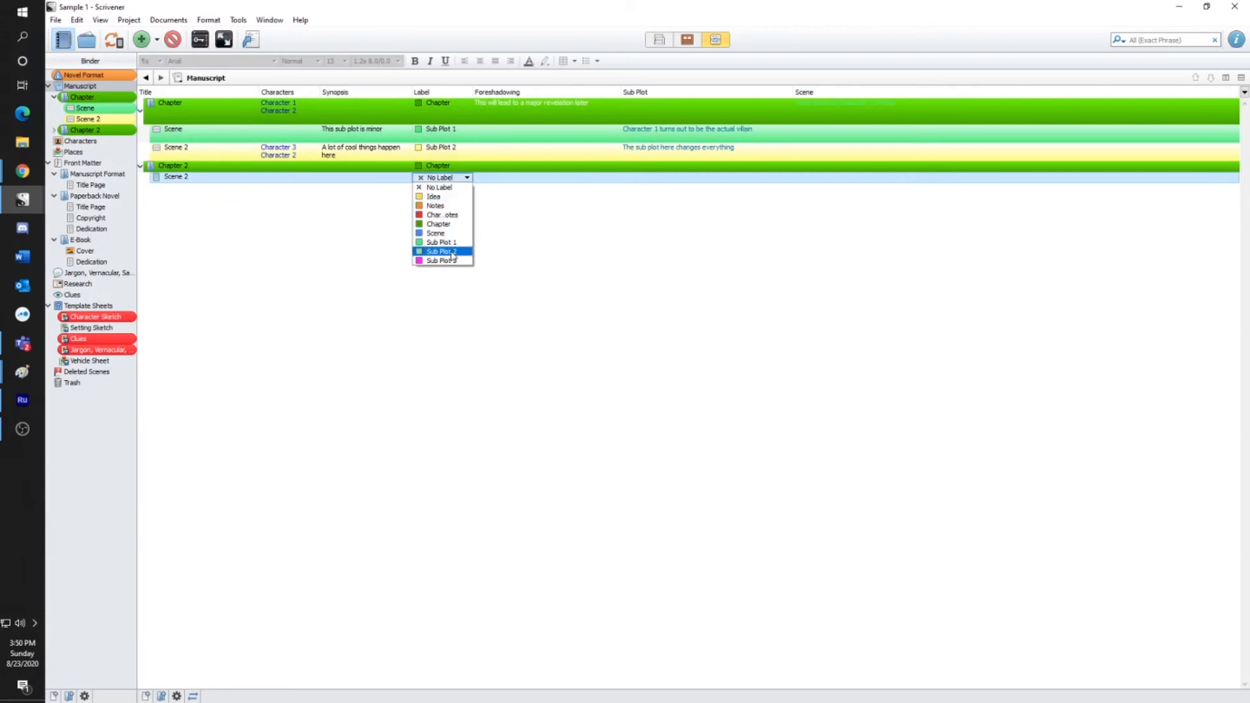
left_click(452, 252)
left_click(316, 211)
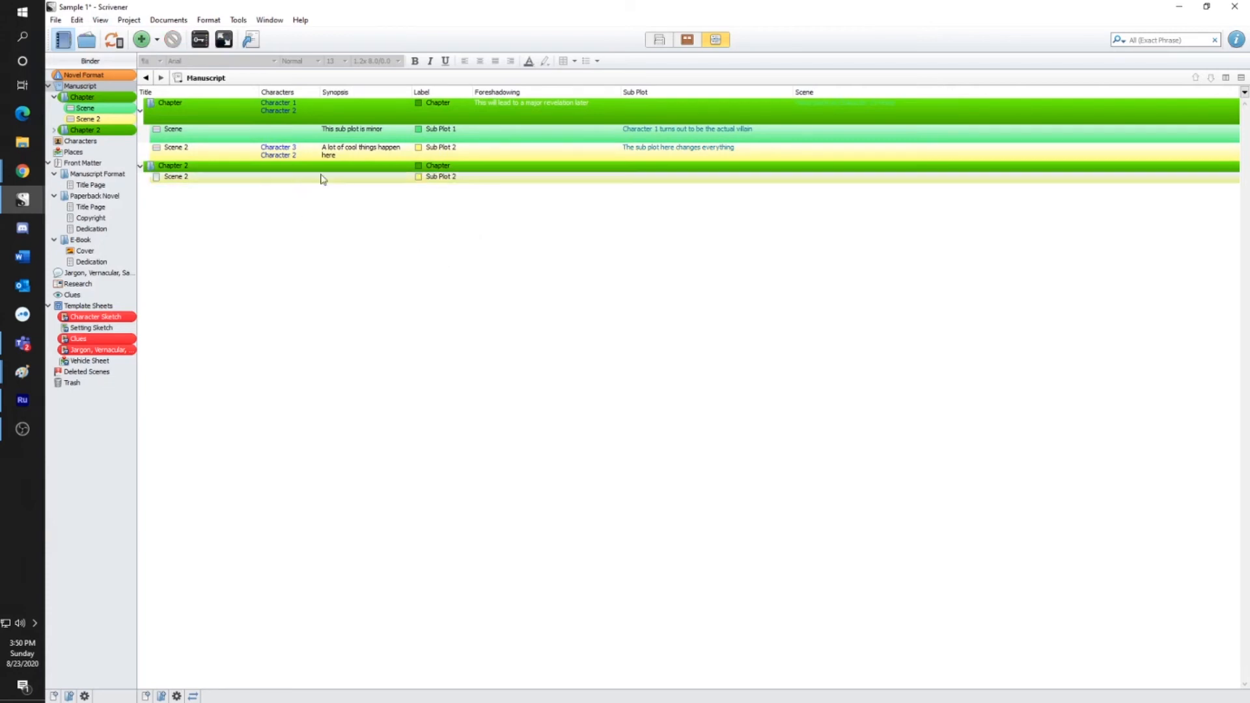
Enter "Character 2" in the Characters column for Scene 2 of Chapter 2
left_click(287, 180)
left_click(288, 179)
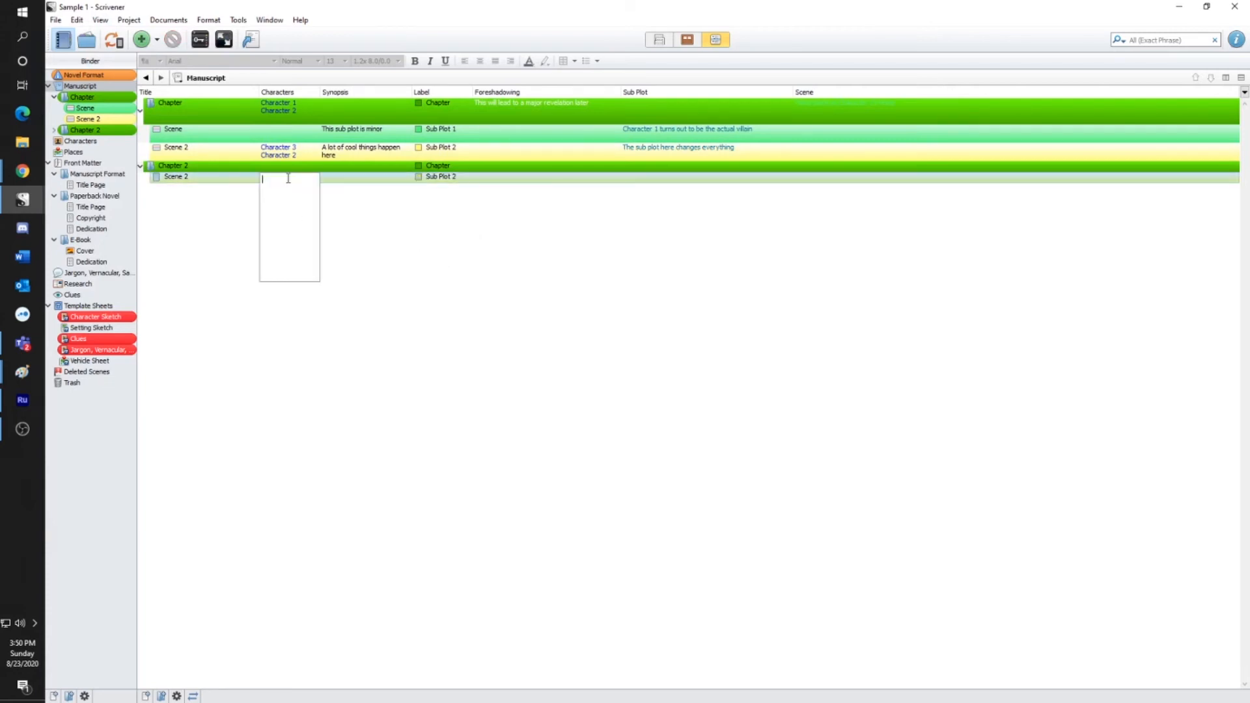
type("Character 2")
left_click(552, 326)
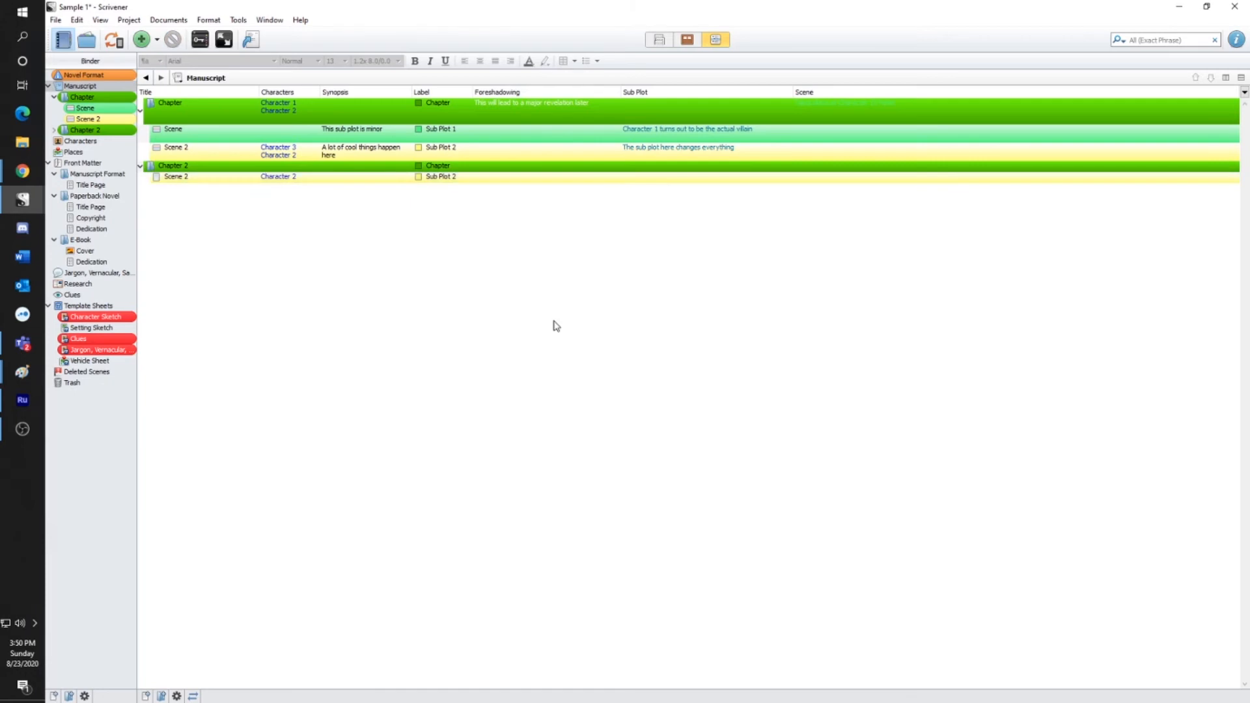
left_click(465, 247)
Add a text document titled "Scene 1" inside Chapter 2
right_click(168, 168)
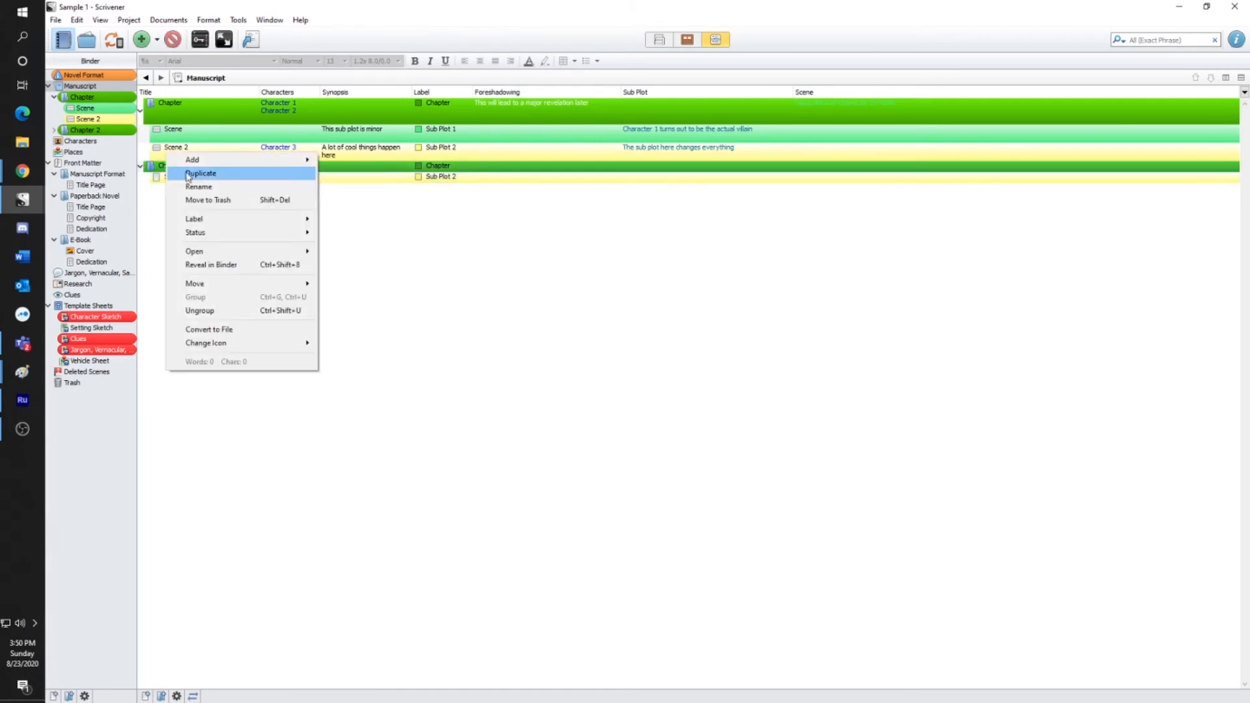
mouse_move(190, 160)
left_click(345, 160)
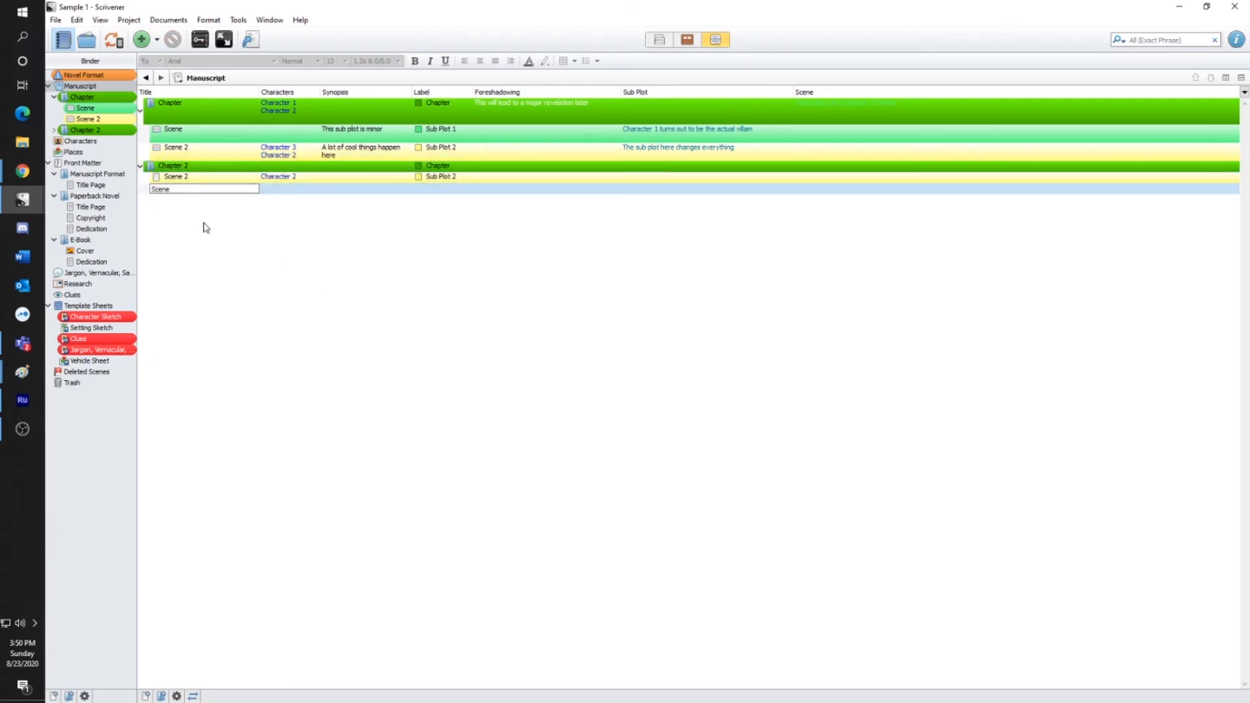
type("1")
left_click(245, 250)
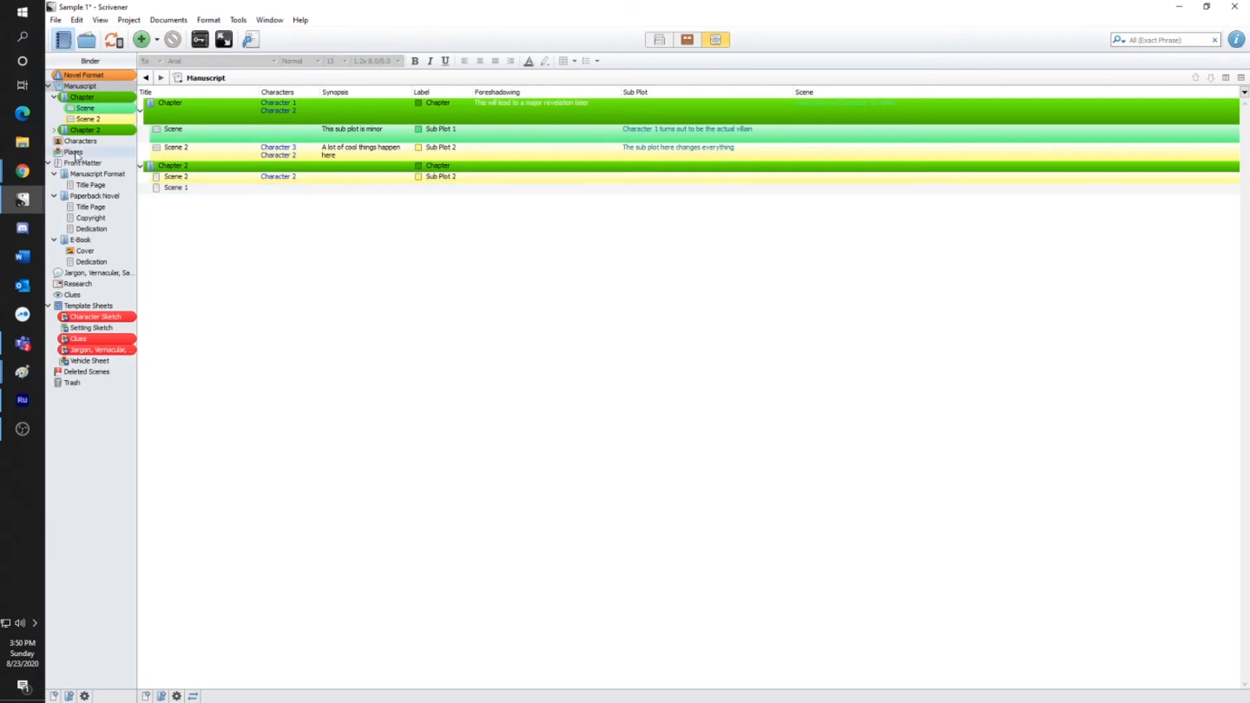
Reorder the documents so that Scene 1 comes before Scene 2, with both nested inside Chapter 2
mouse_move(171, 188)
left_mouse_down()
mouse_move(161, 181)
mouse_move(153, 207)
mouse_move(156, 188)
left_mouse_up()
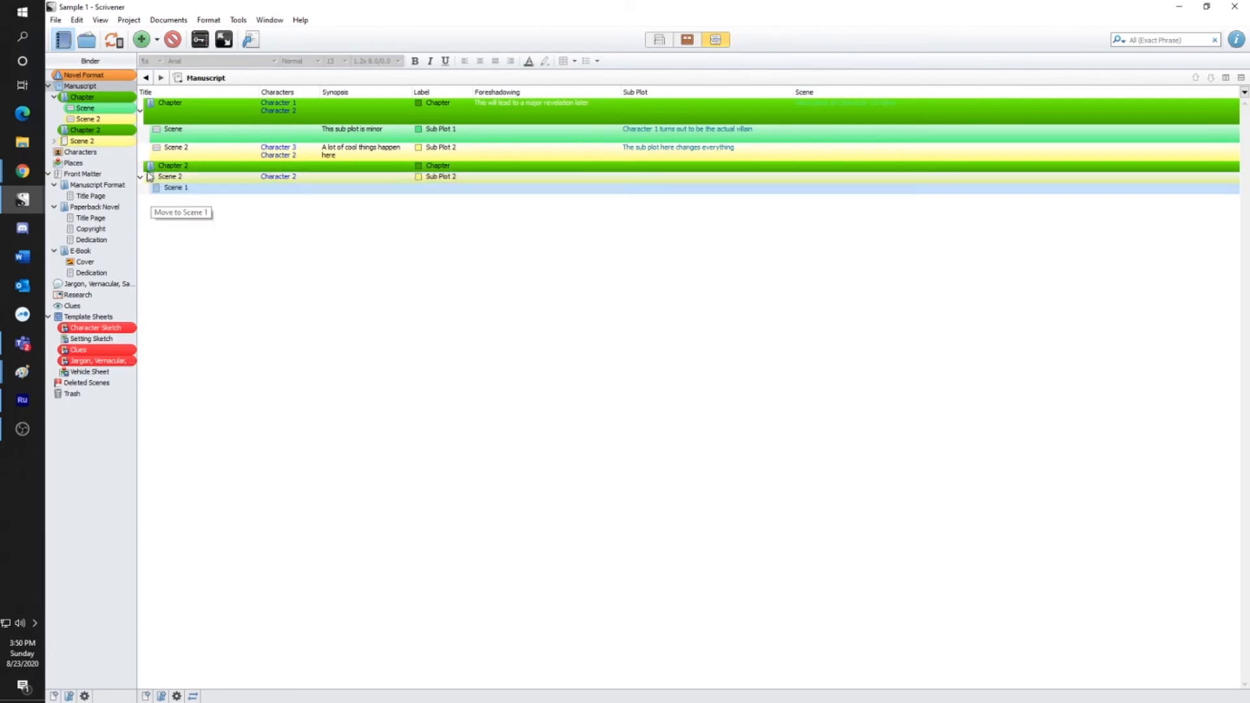
left_click(55, 142)
mouse_move(88, 152)
left_mouse_down()
mouse_move(89, 167)
mouse_move(91, 144)
left_mouse_up()
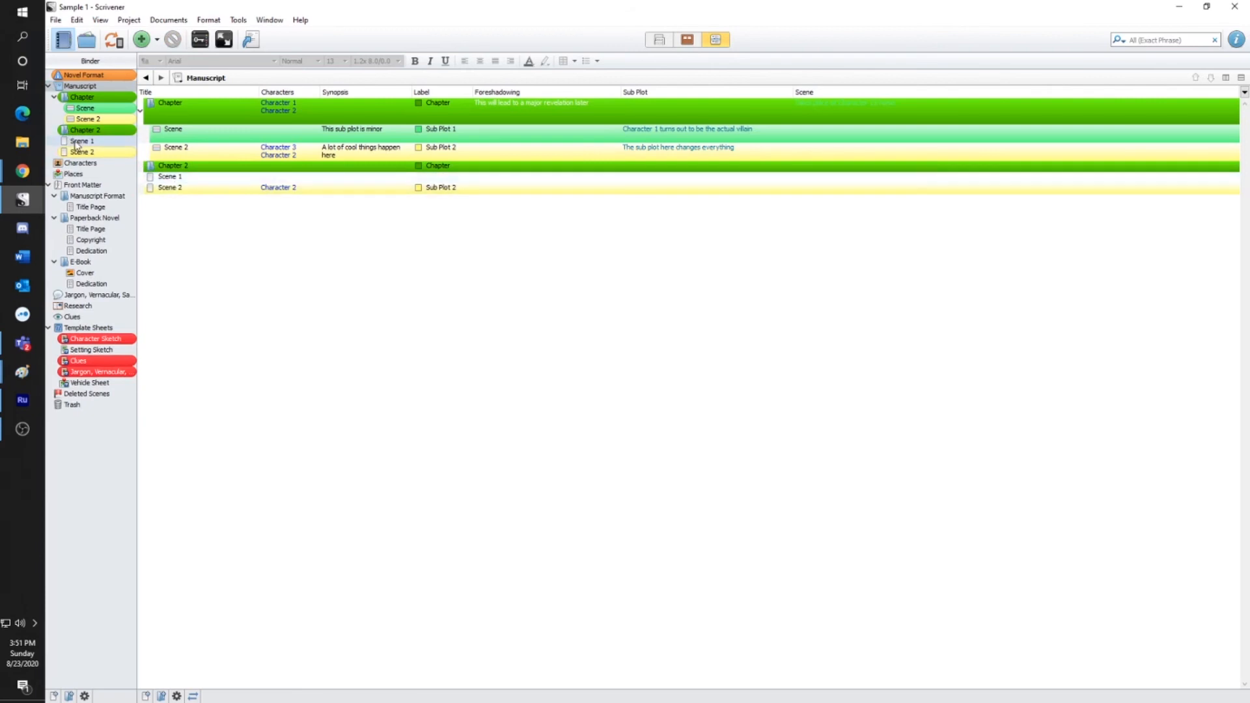
left_click_drag(76, 142, 85, 132)
left_click(55, 130)
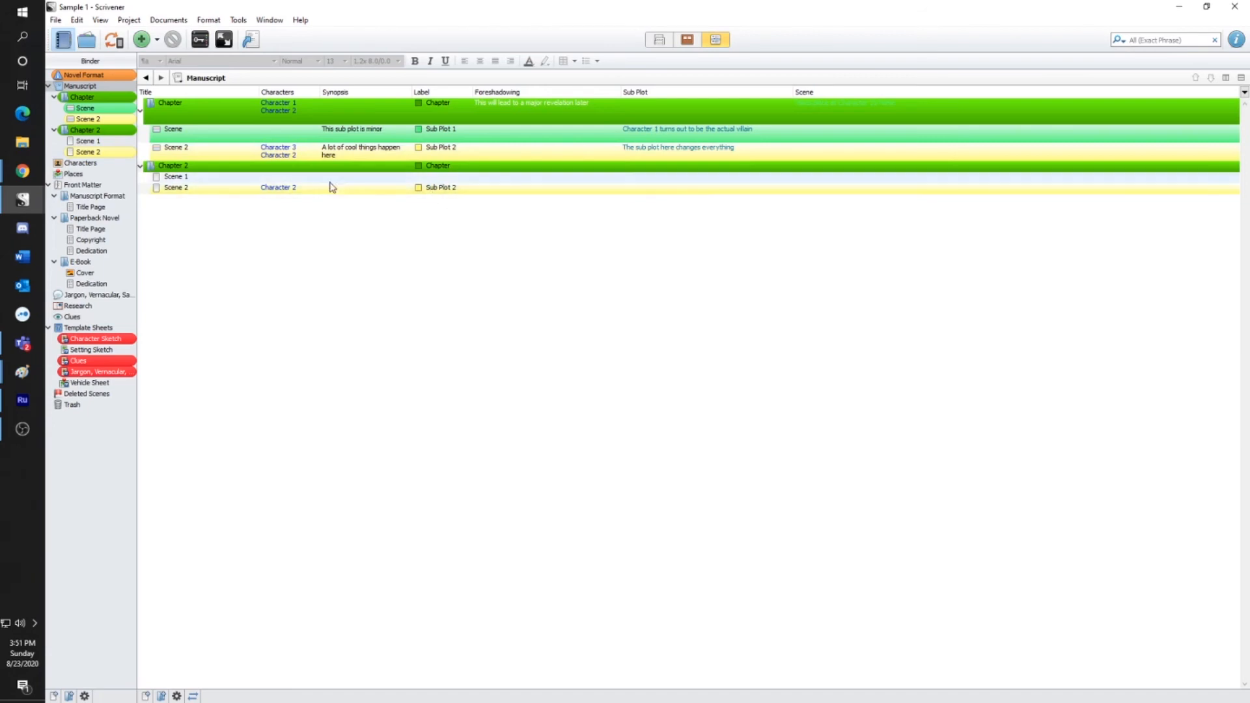
Set the label of Scene 1 in Chapter 2 to Sub Plot 3, and collapse and re-expand the chapter
left_click(435, 179)
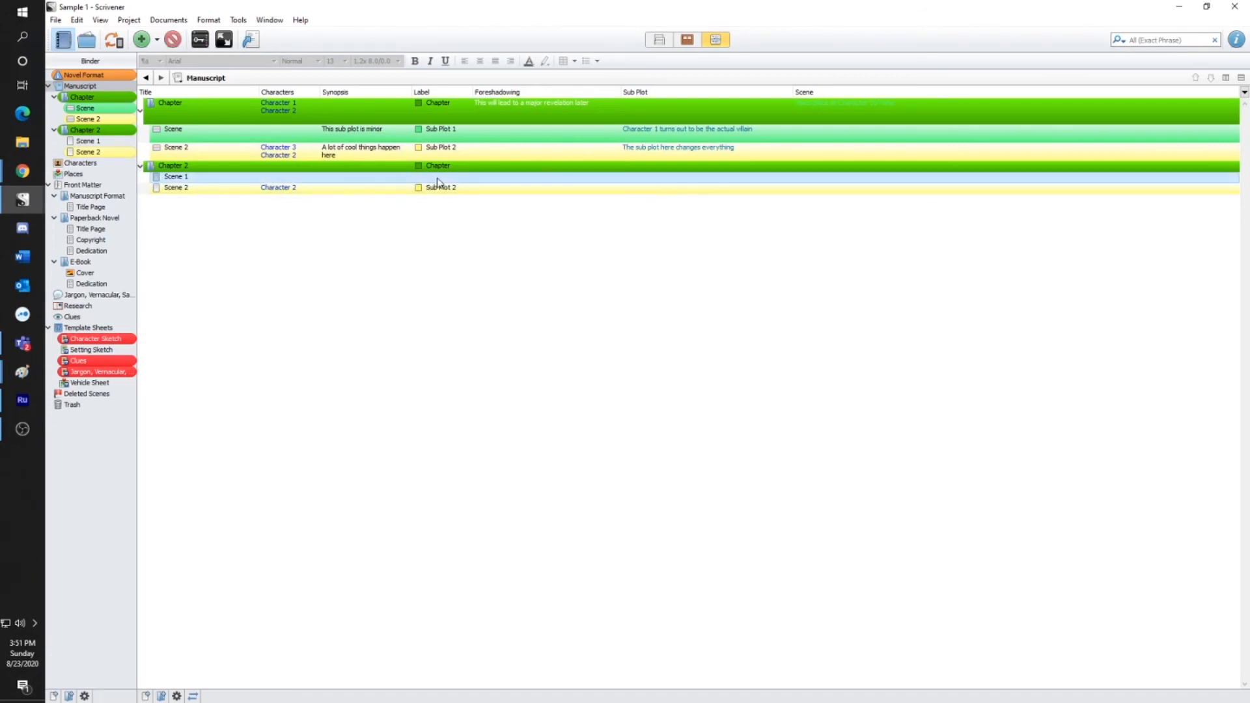
left_click(437, 178)
left_click(467, 178)
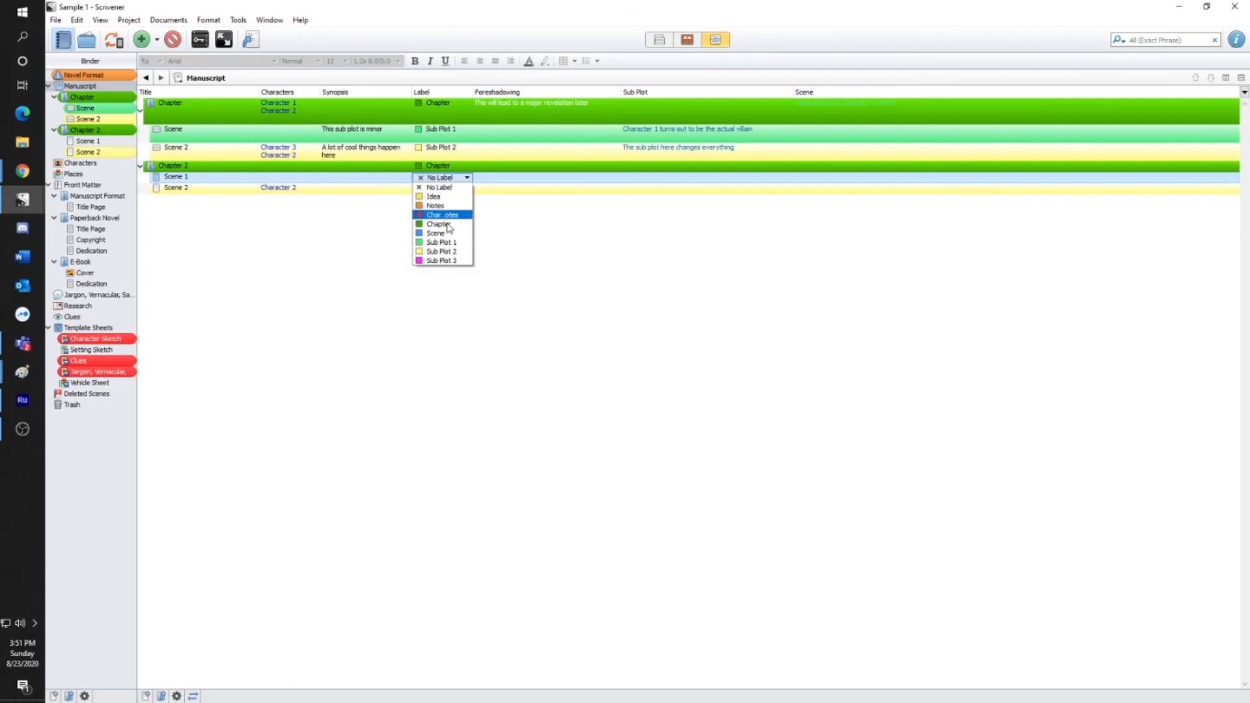
left_click(448, 261)
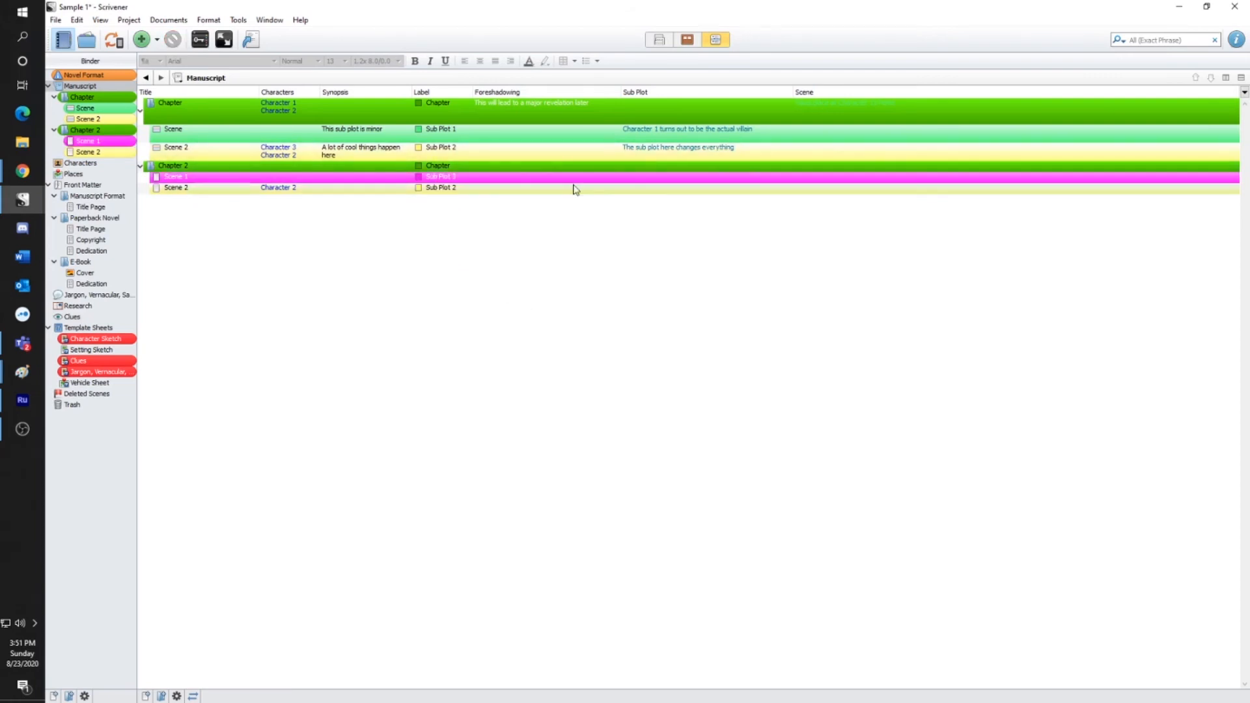
left_click(140, 167)
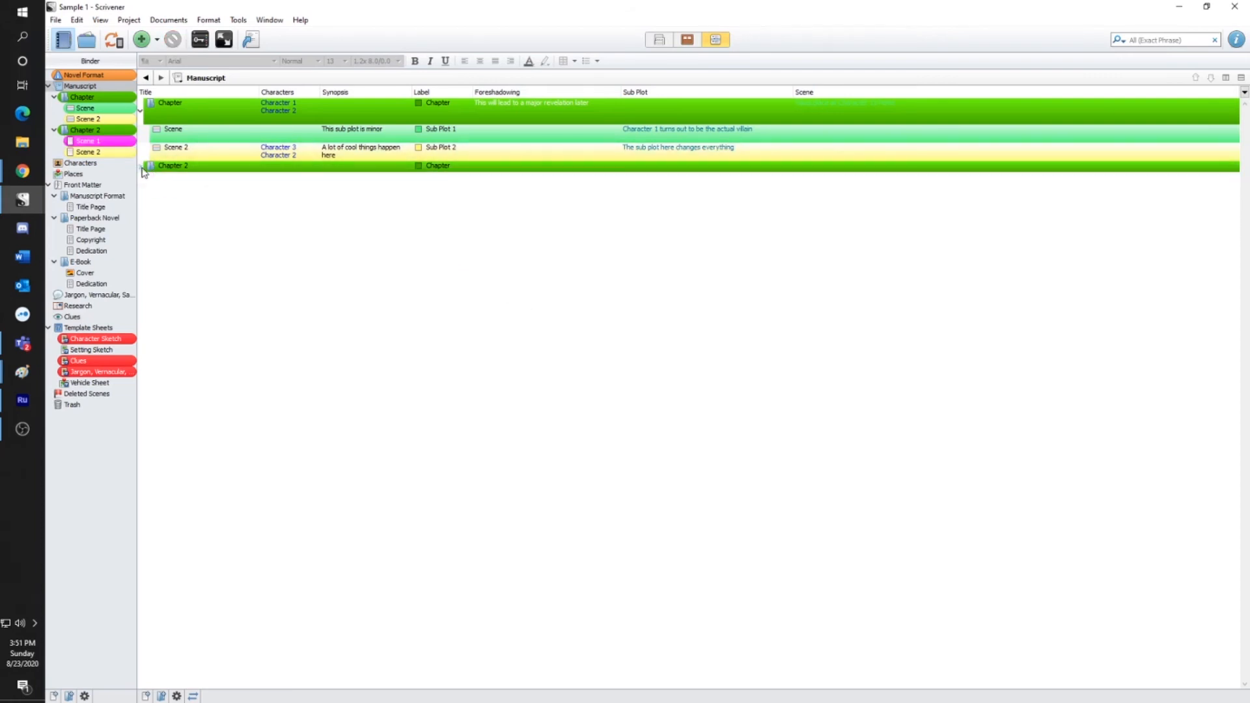
left_click(141, 168)
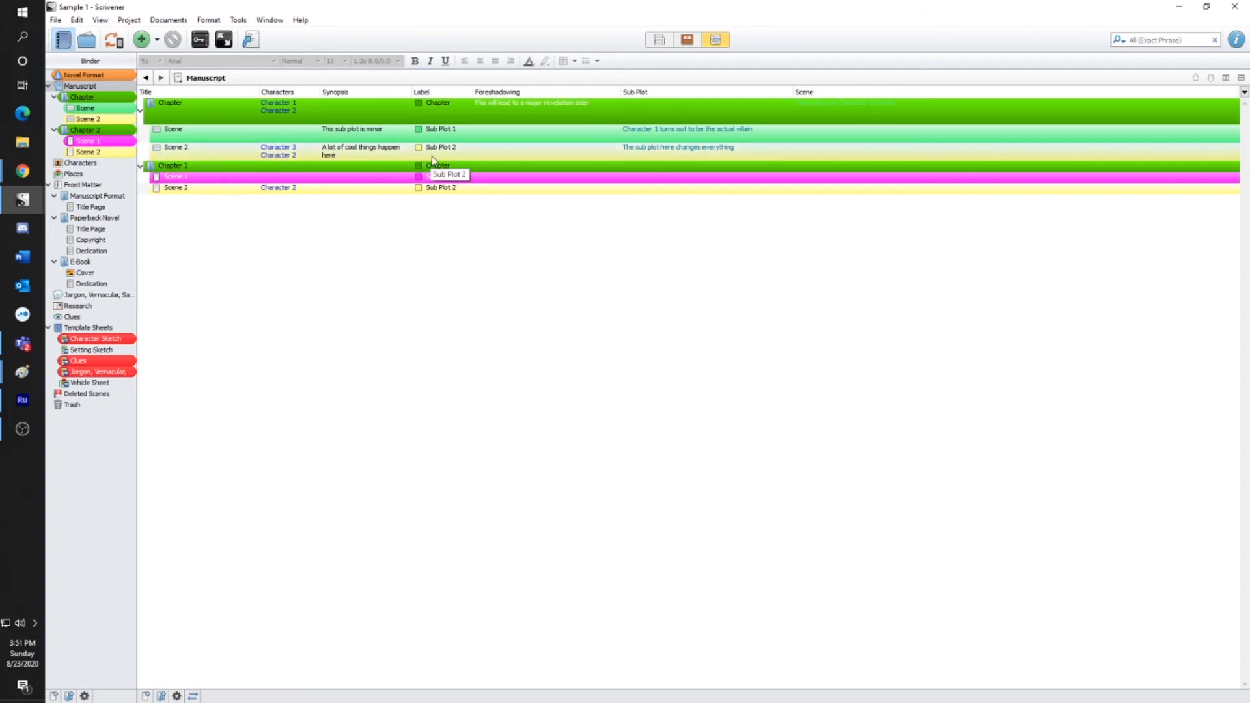
Add a text document titled "Notes" in the first Chapter, nest it under Scene 2 and expand that scene
right_click(153, 139)
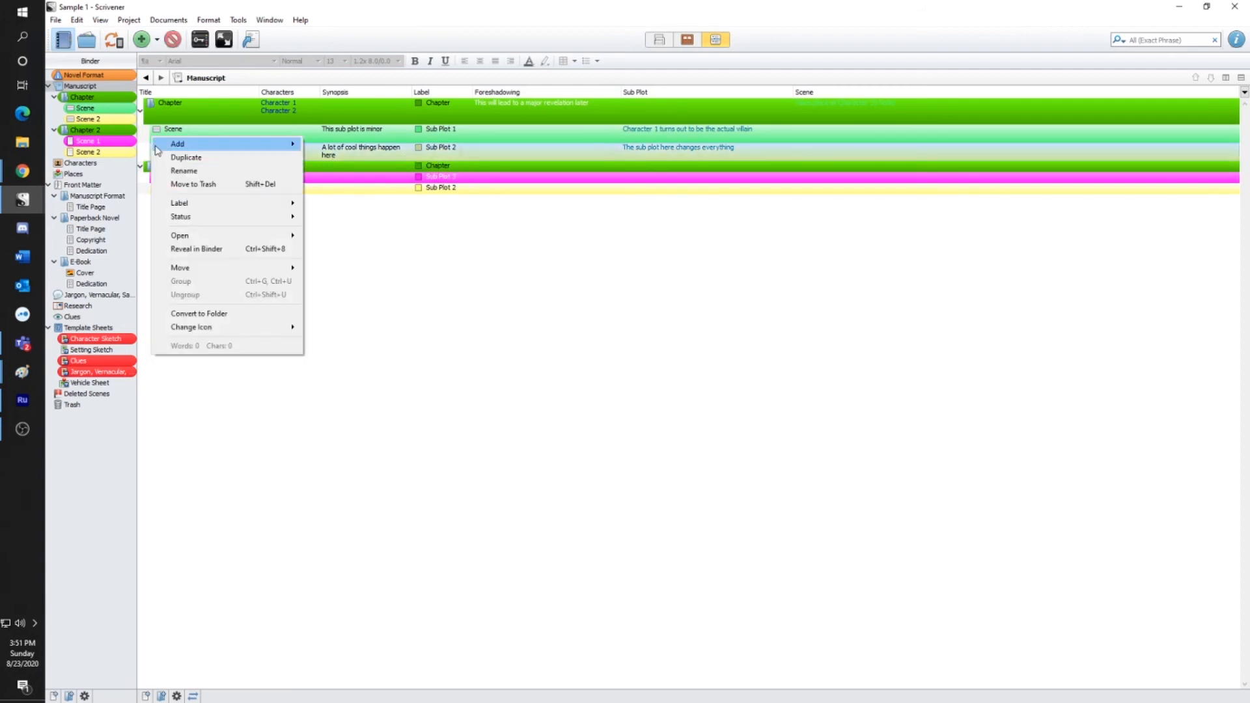
mouse_move(168, 149)
left_click(384, 146)
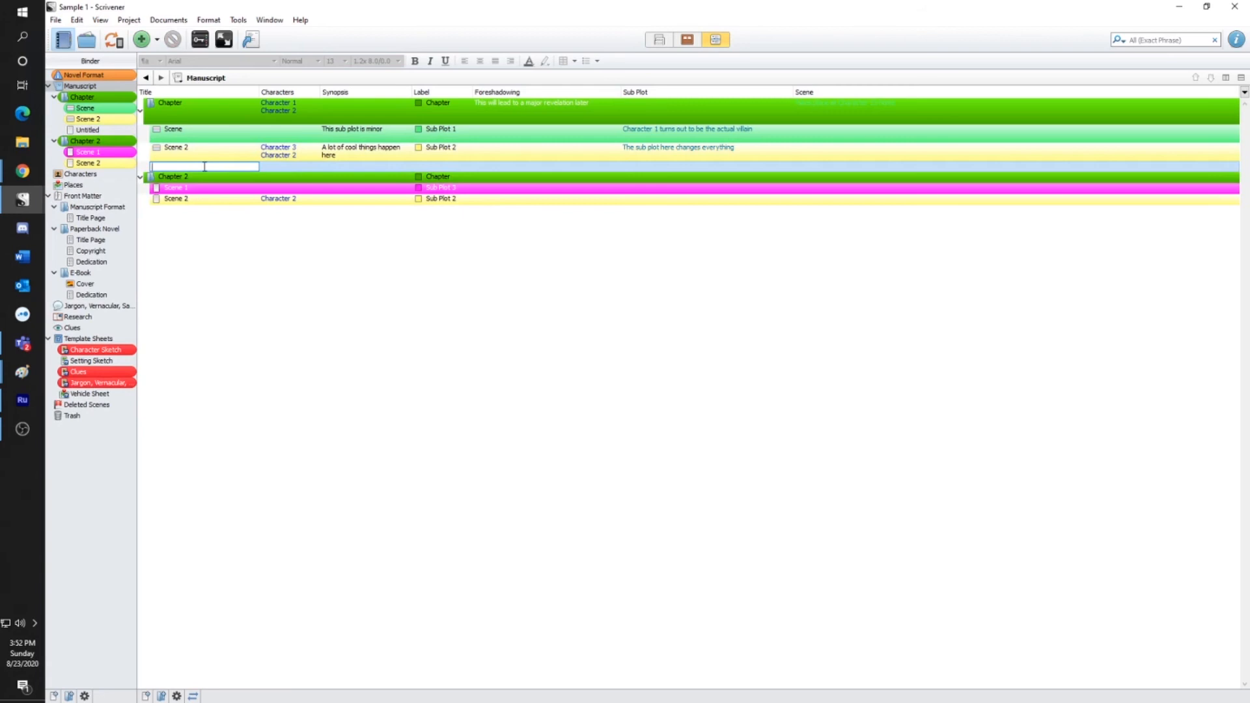
key("Return")
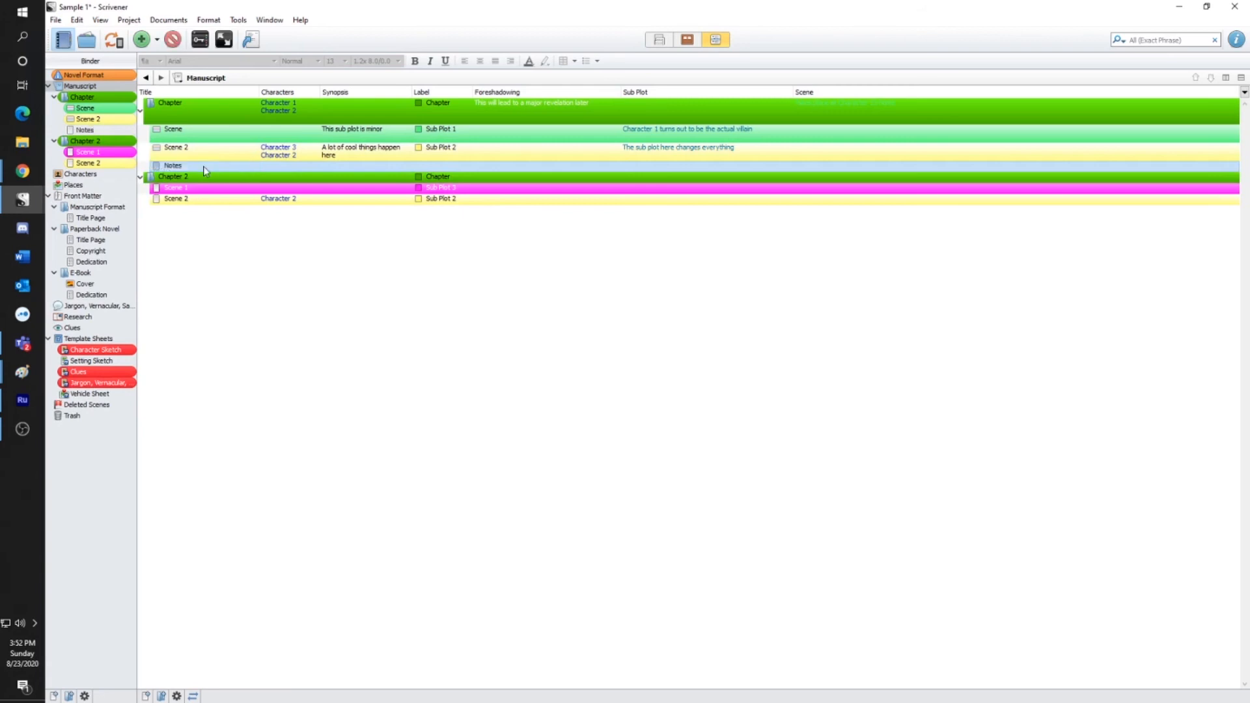
left_click_drag(183, 168, 182, 153)
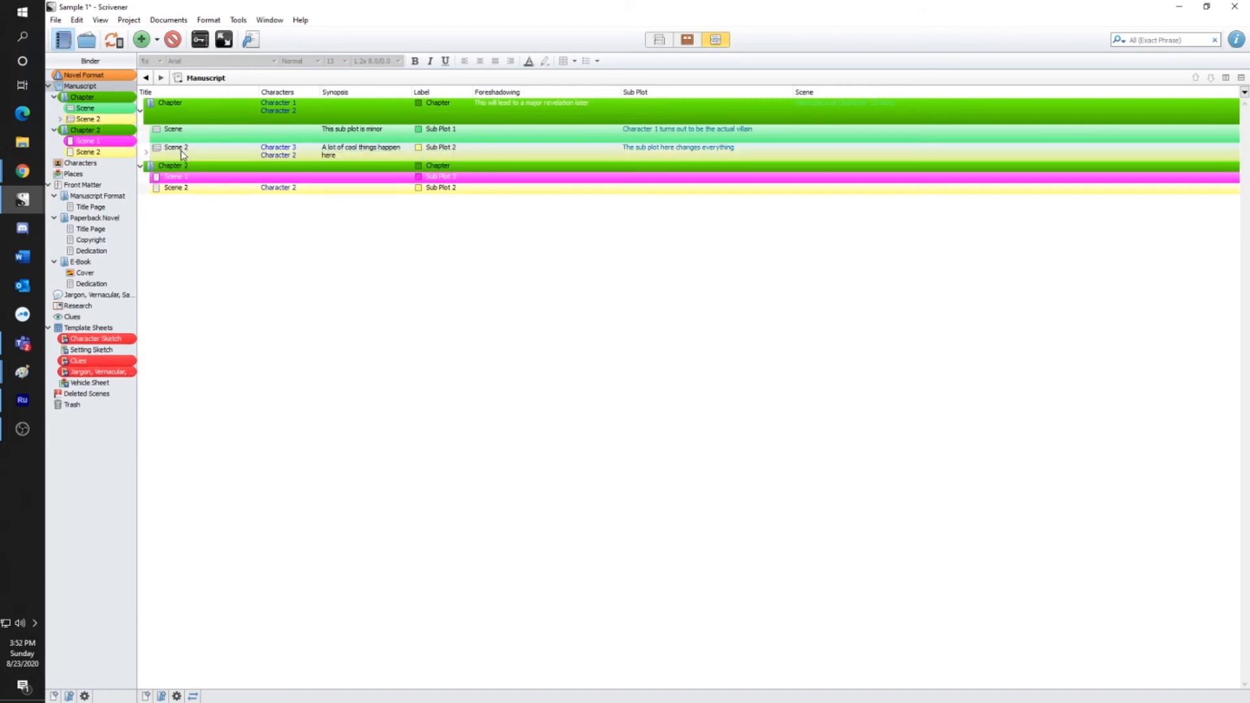
left_click(146, 153)
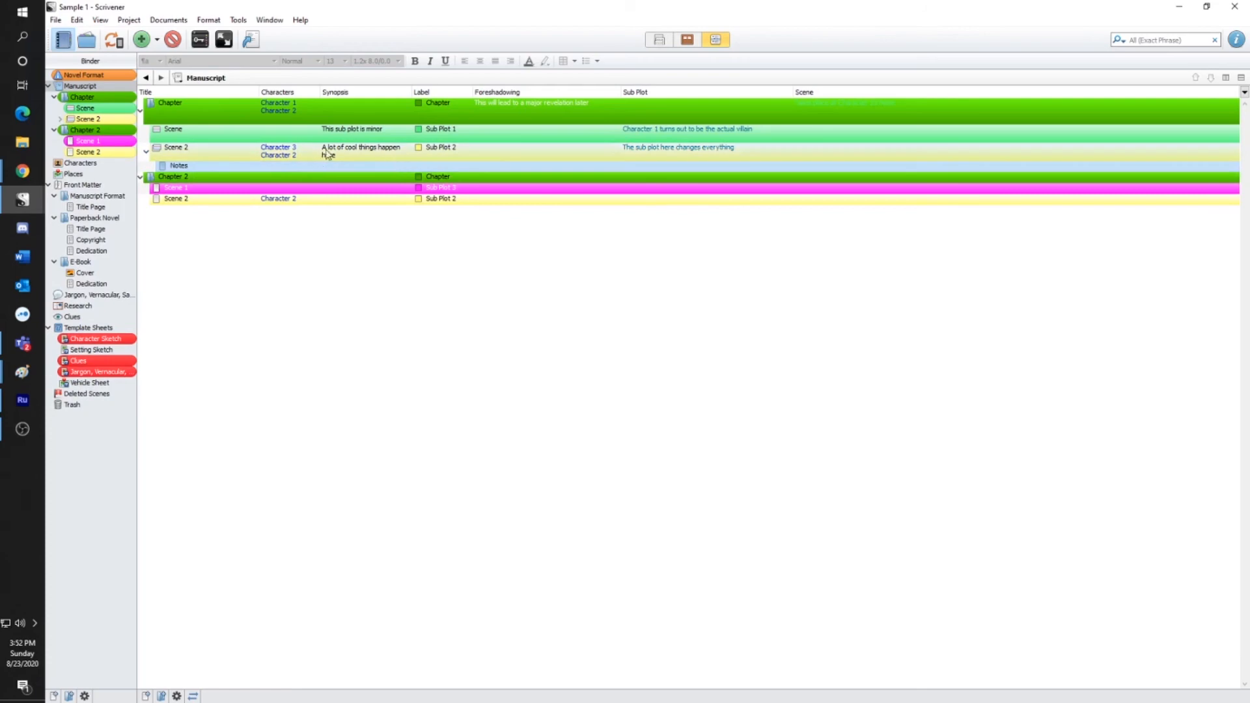
Switch the Manuscript to the corkboard and open Chapter 2 to view its scene cards
left_click(688, 41)
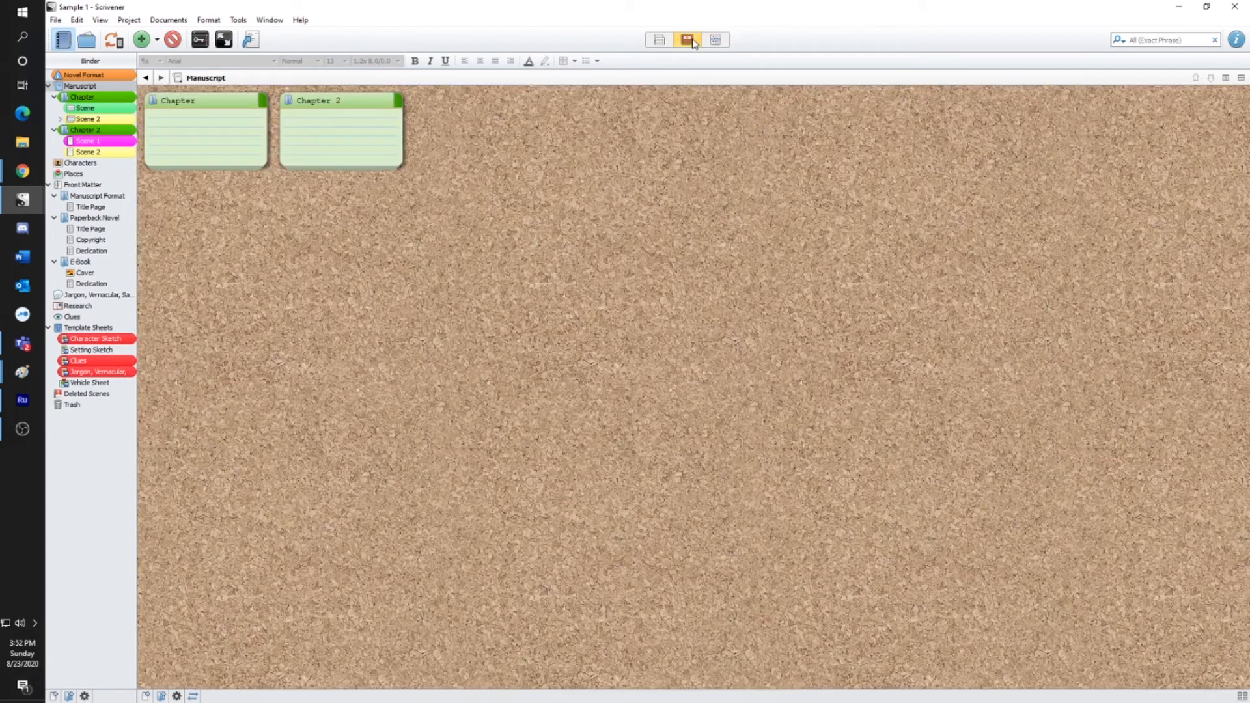
left_click(329, 103)
left_click(330, 103)
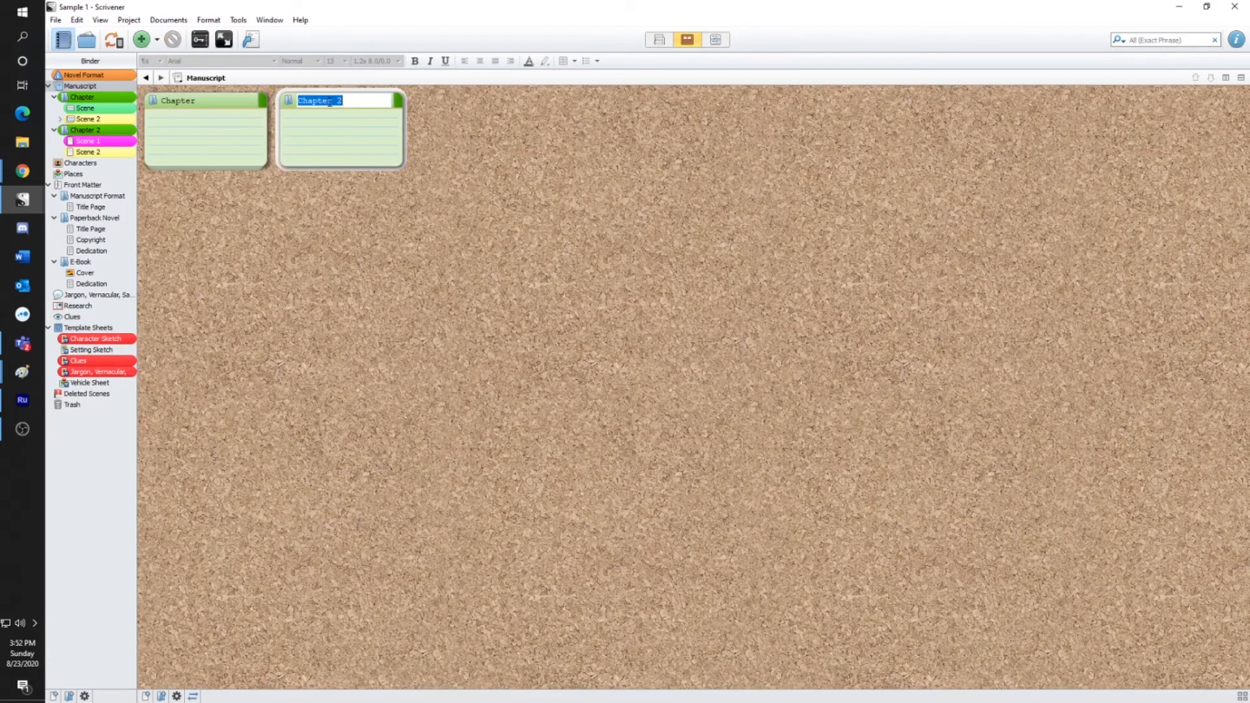
double_click(291, 104)
Move the Scene 1 card behind Scene 2 on the corkboard and back to the first position
left_click_drag(196, 97, 518, 128)
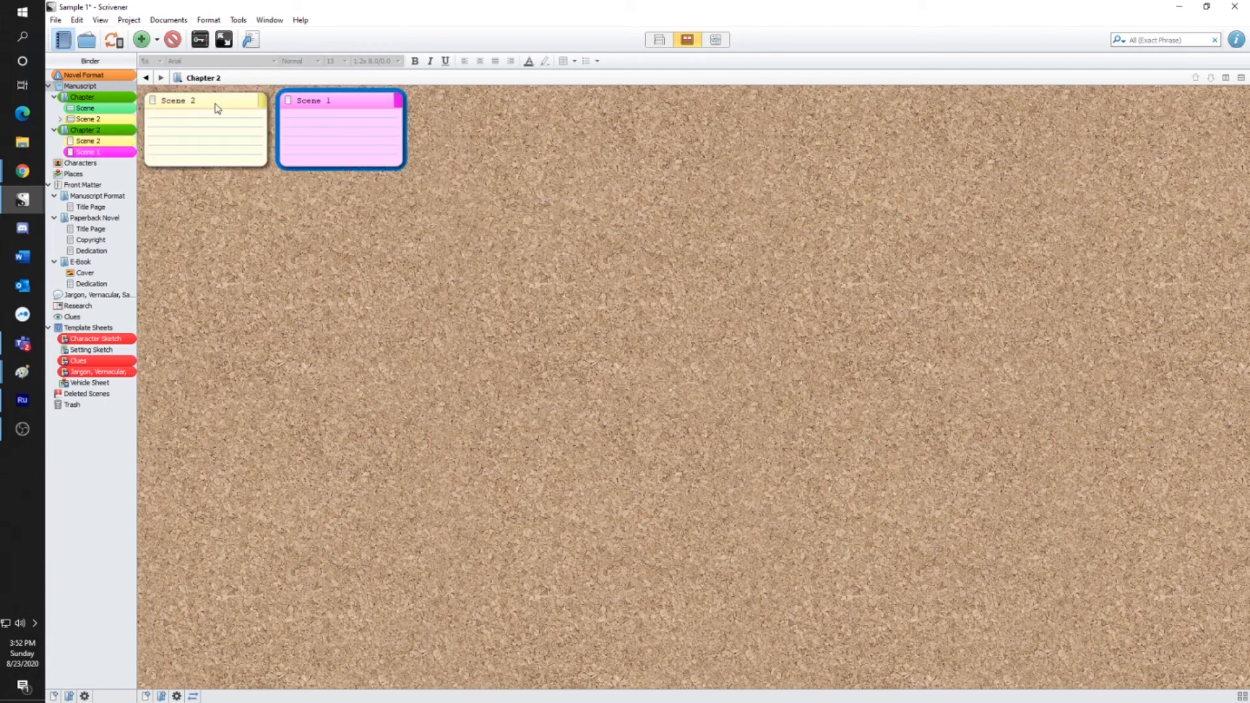
left_click_drag(325, 105, 190, 119)
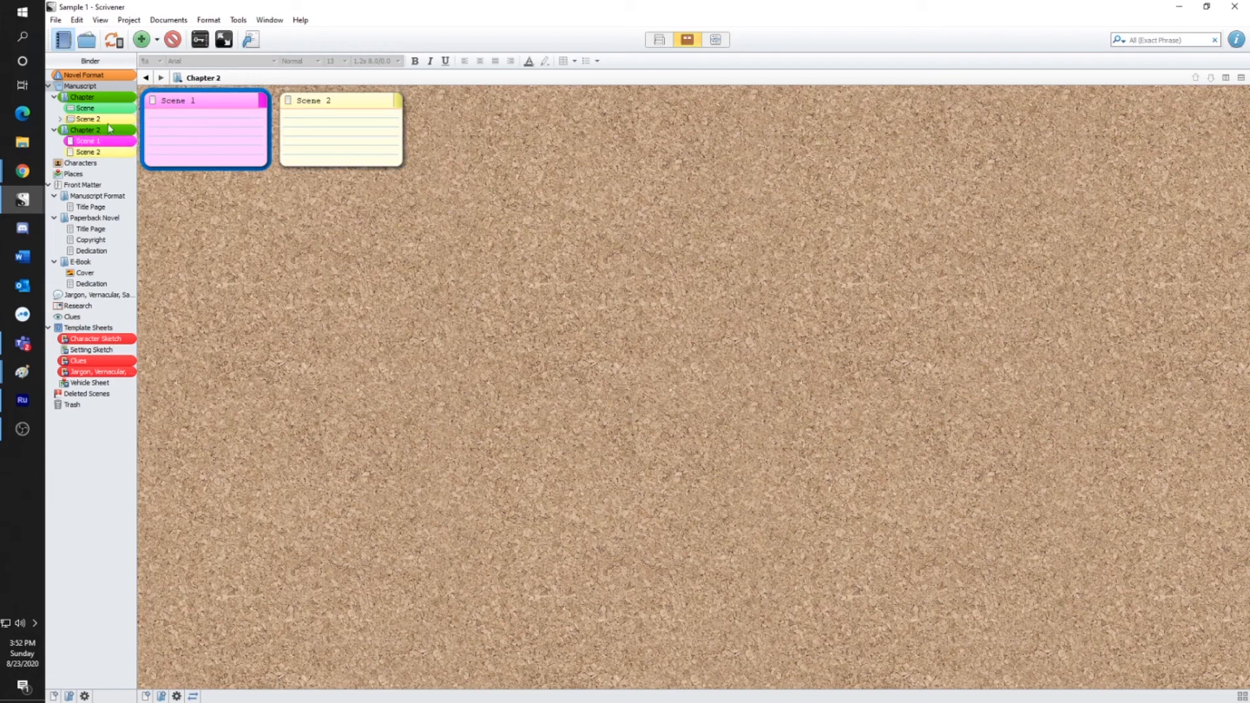
Expand Scene 2 of the first Chapter in the binder and bring up the custom meta-data in the inspector
left_click(61, 119)
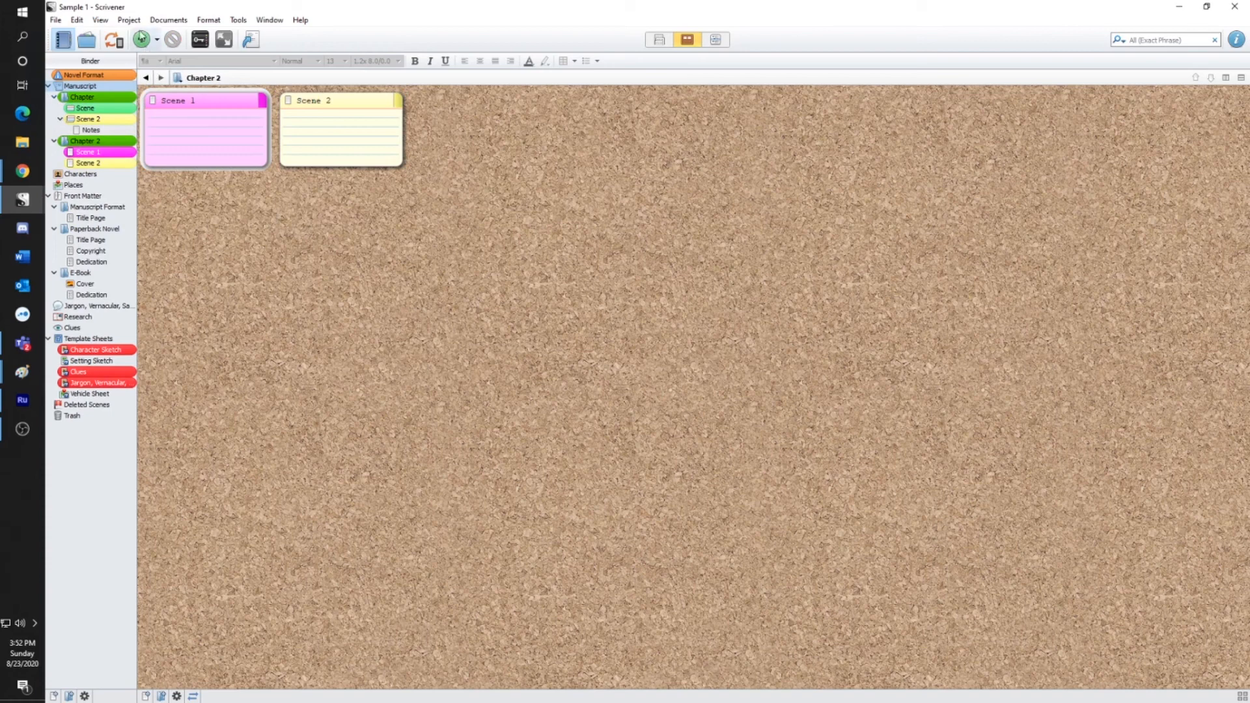
left_click(101, 20)
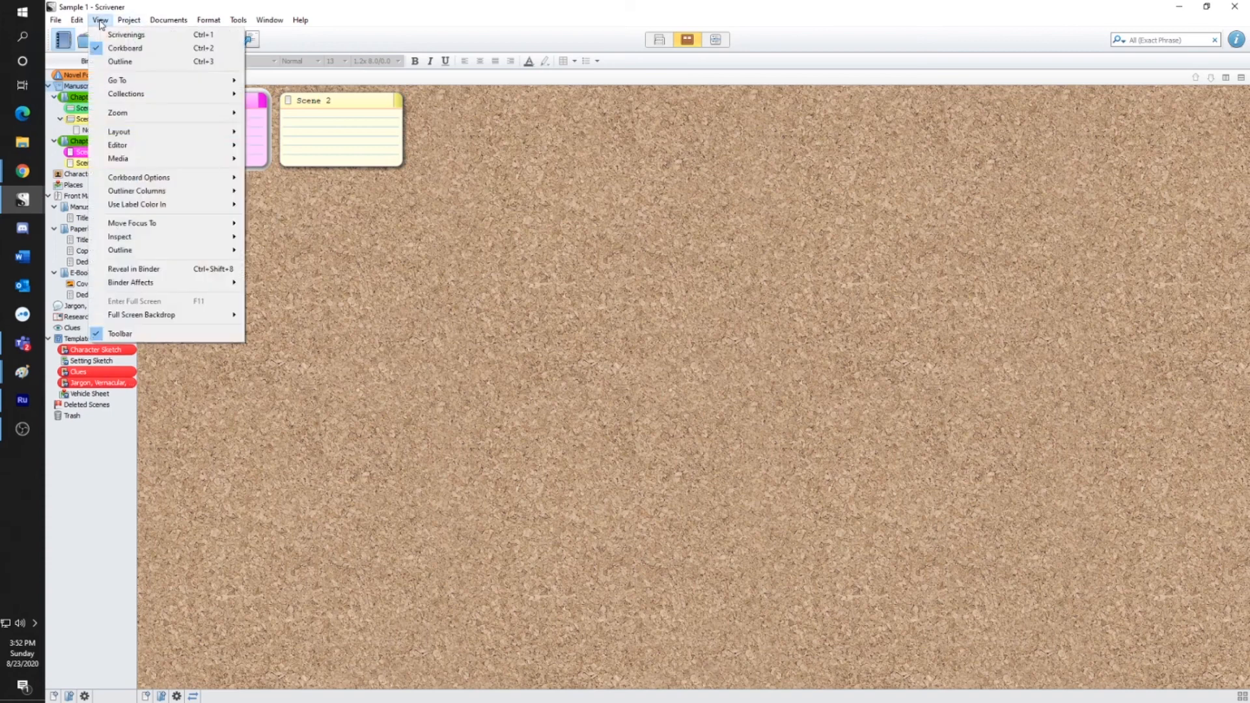
mouse_move(147, 84)
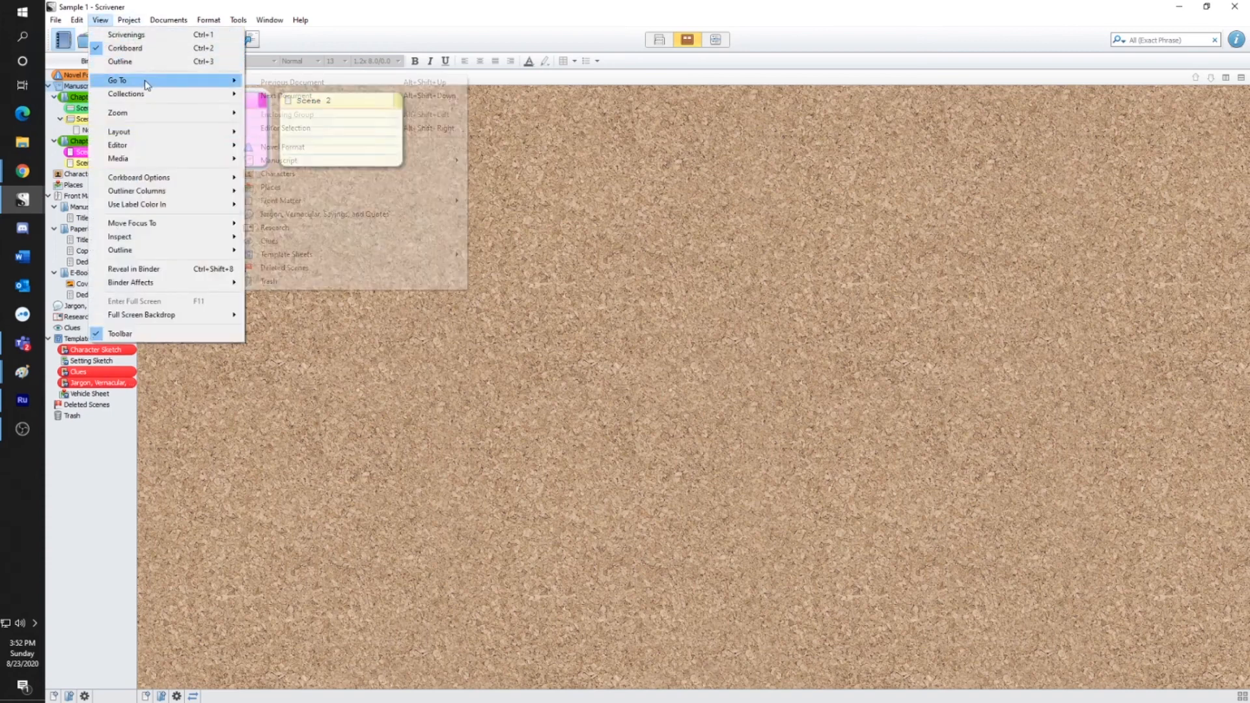
mouse_move(157, 135)
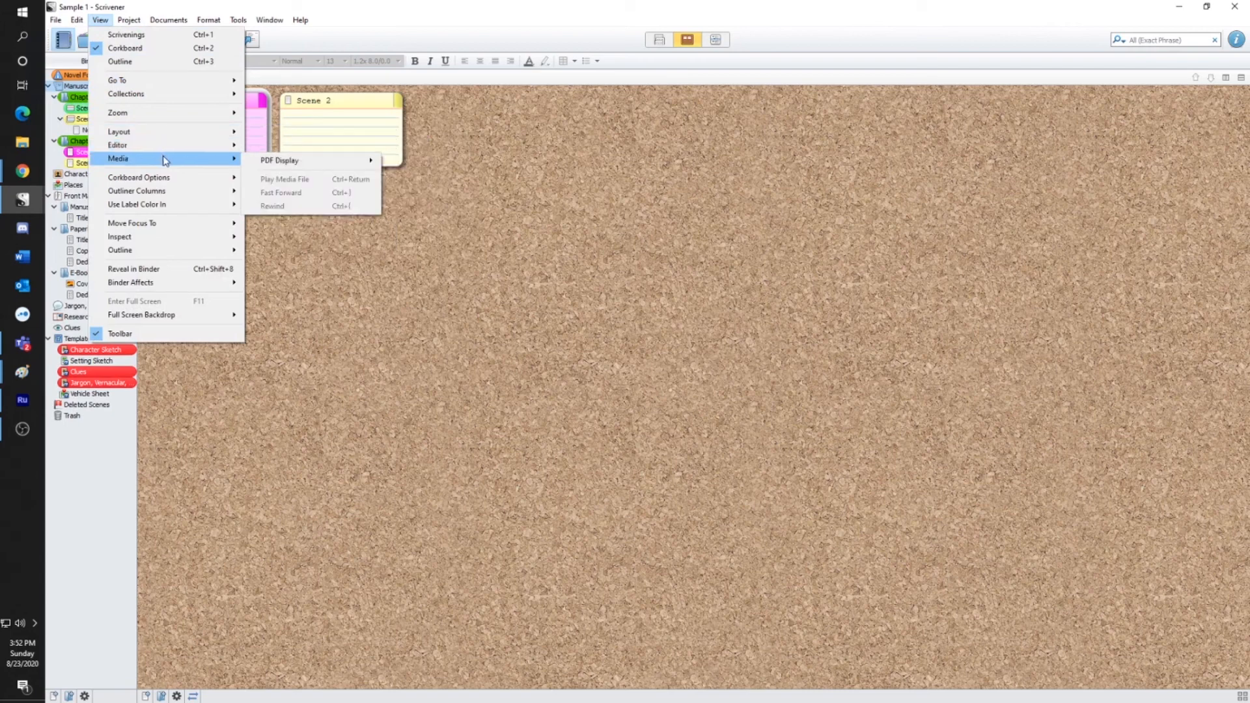
mouse_move(183, 195)
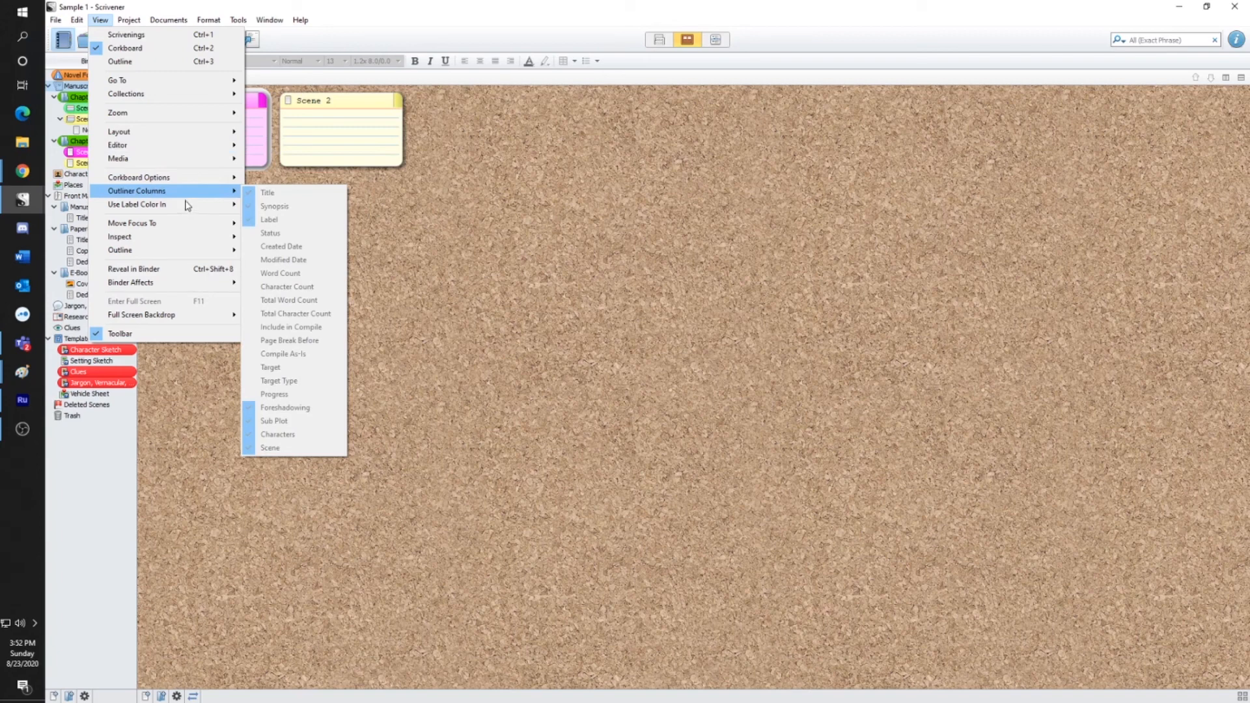
mouse_move(153, 225)
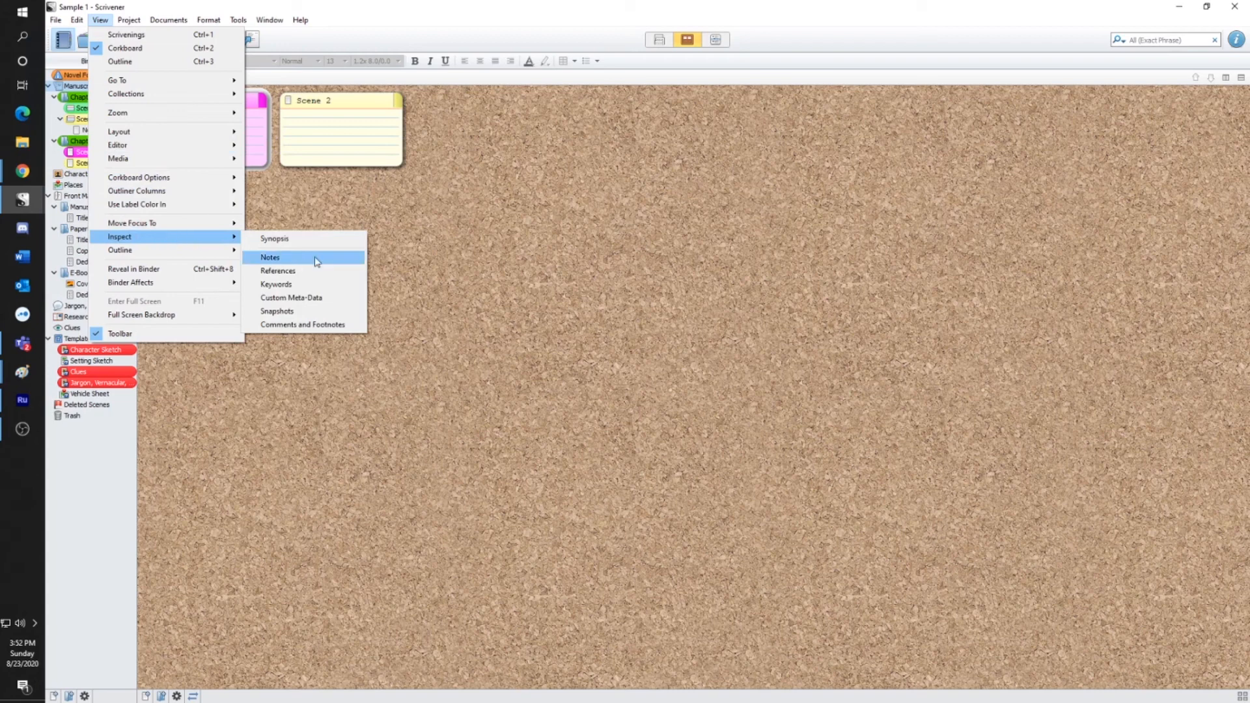
left_click(321, 298)
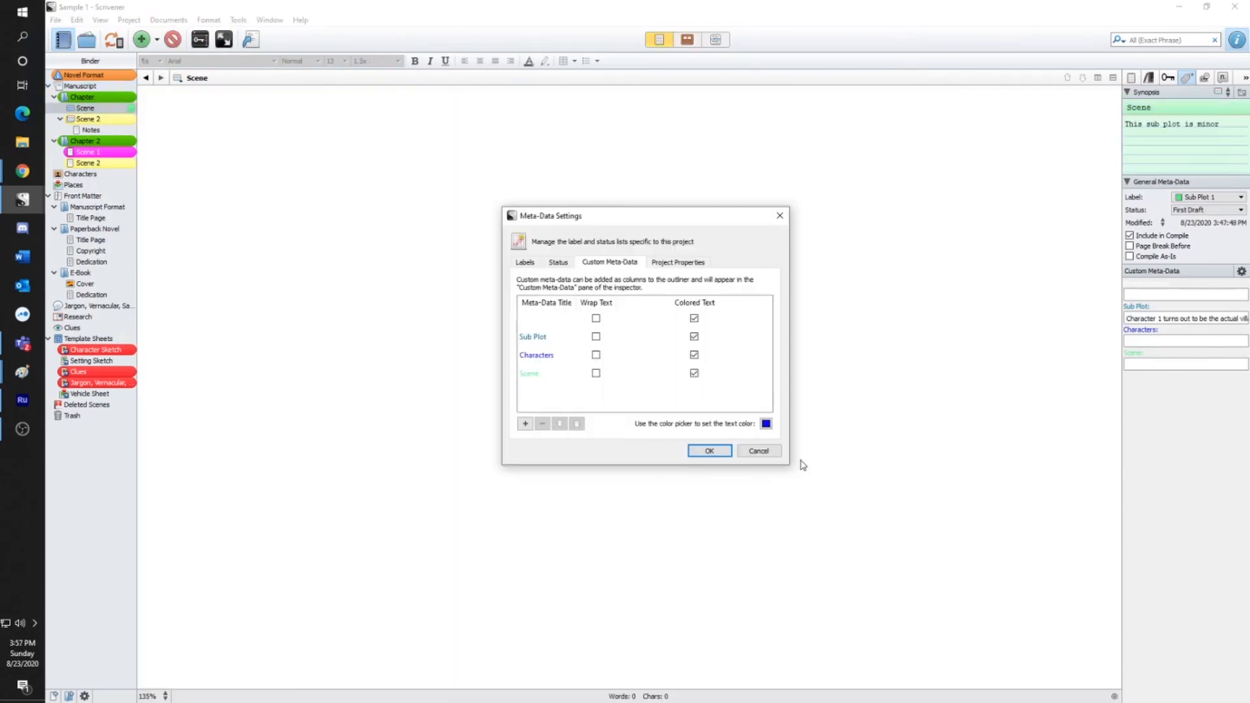
Dismiss the meta-data settings without changes and show the whole Manuscript in the outliner
left_click(762, 453)
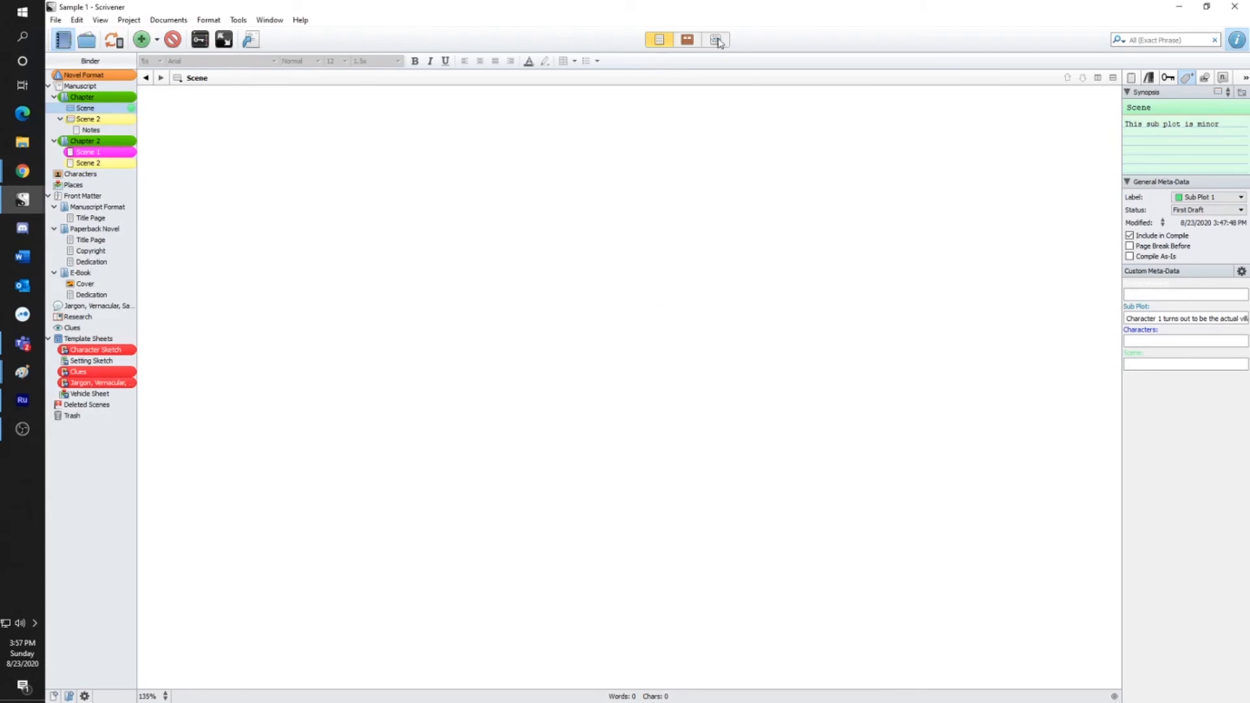
left_click(716, 39)
left_click(122, 86)
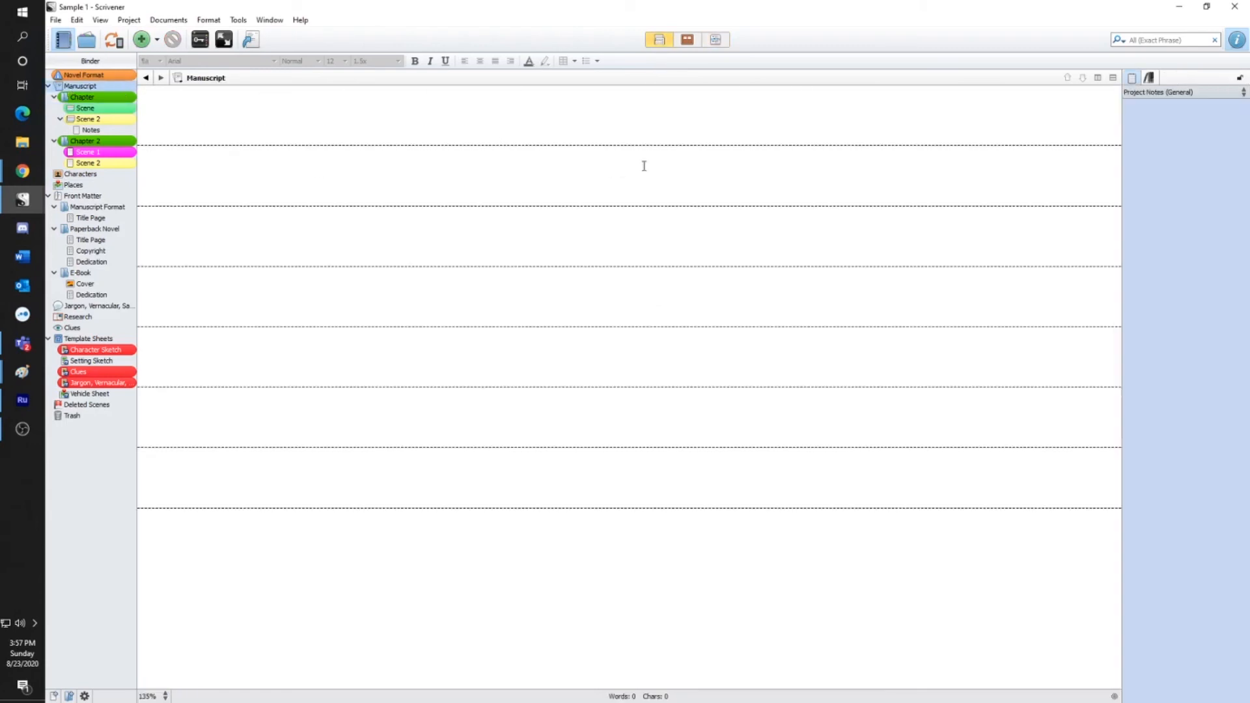
left_click(715, 40)
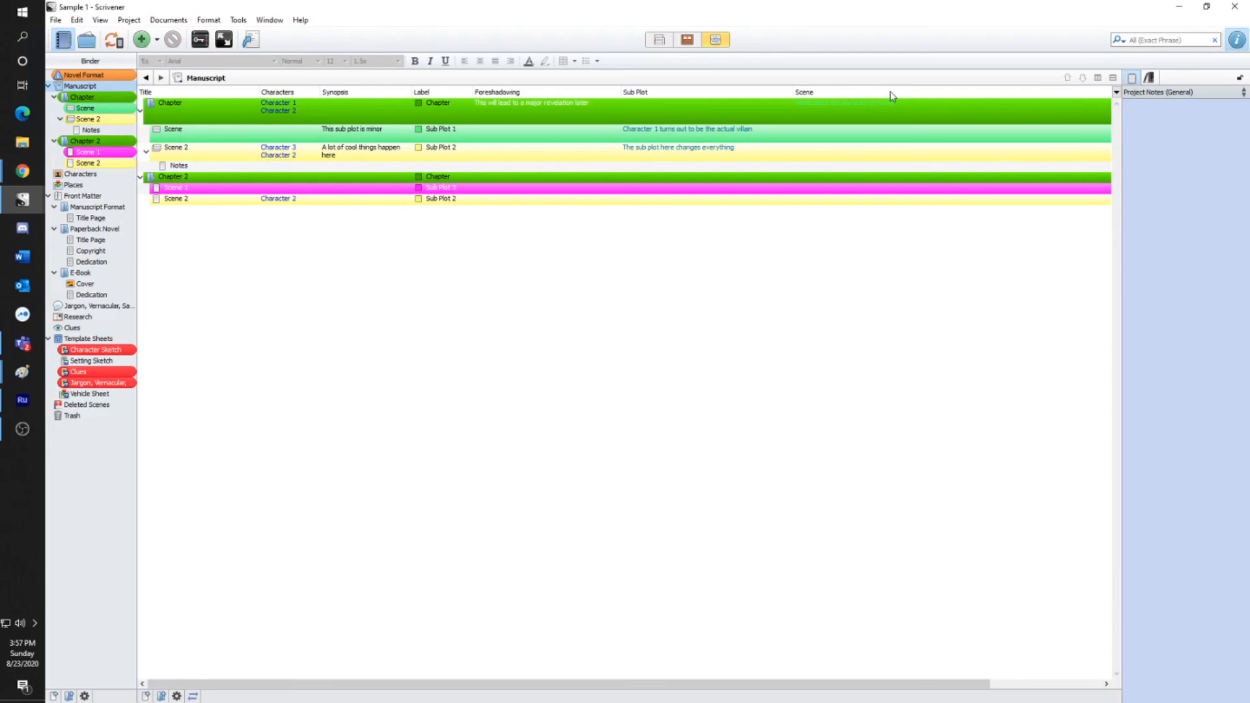
Add a custom meta-data field titled "POV" with colored text to the project's meta-data settings
left_click(129, 20)
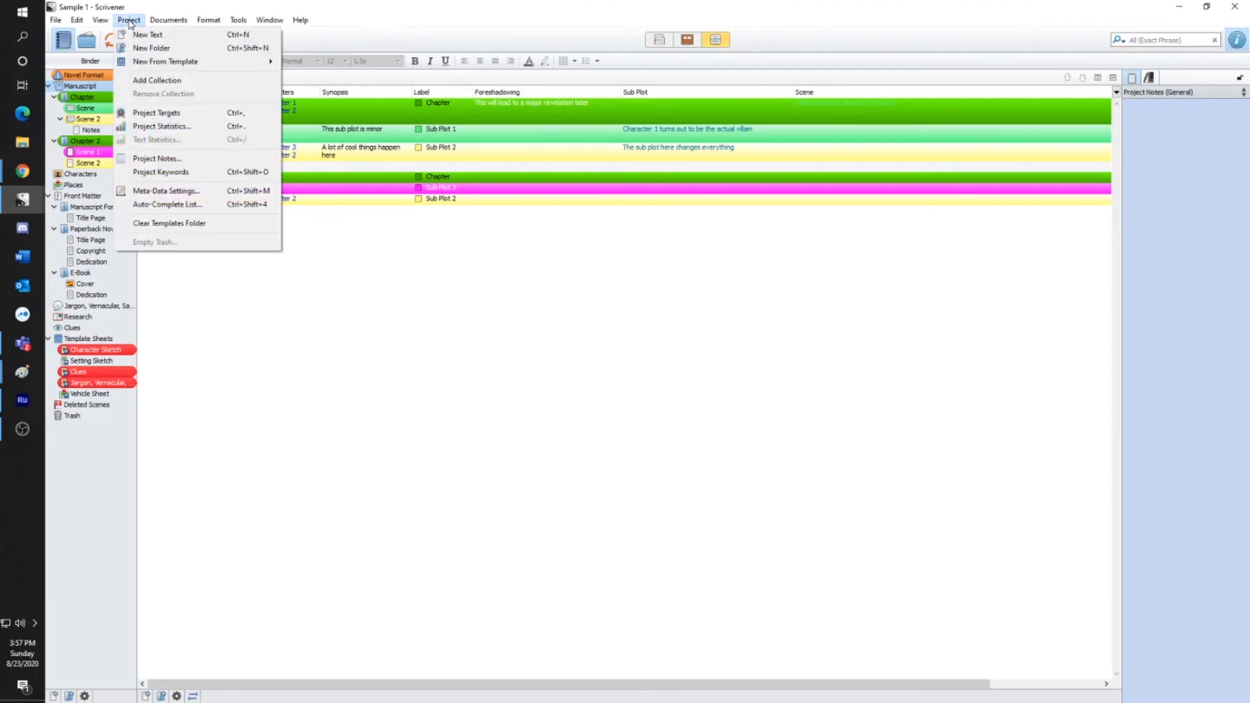
left_click(151, 190)
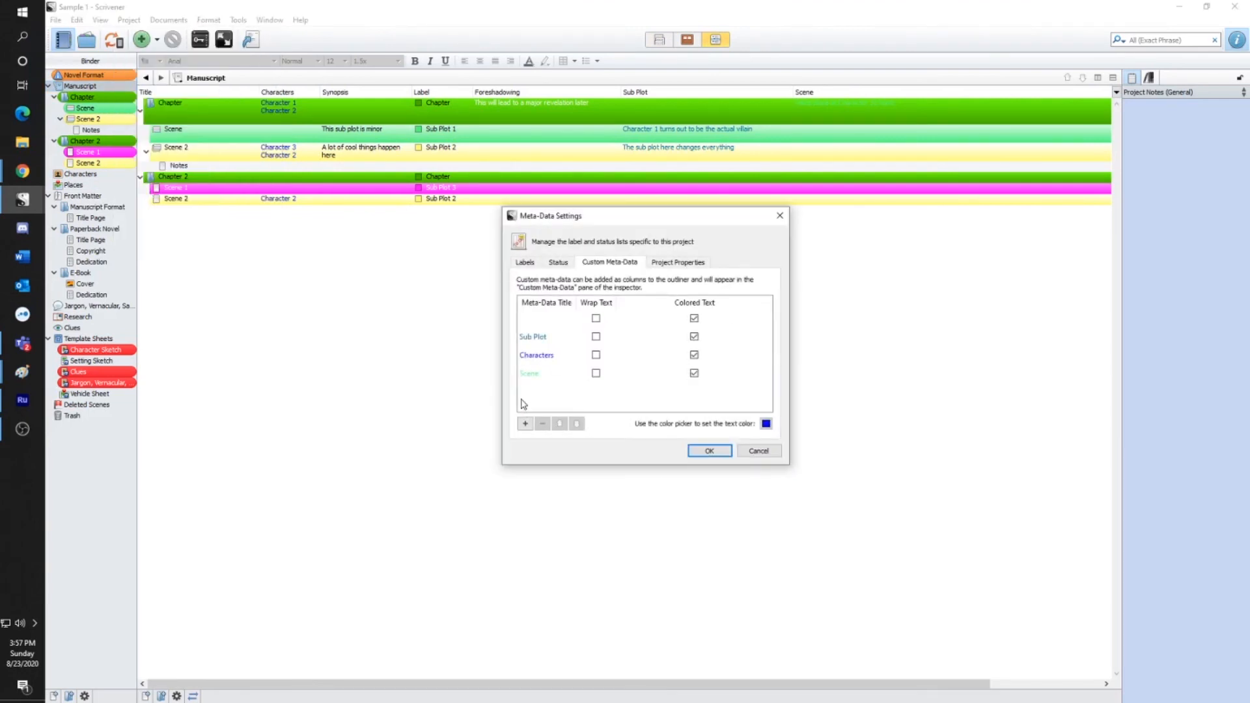
left_click(526, 424)
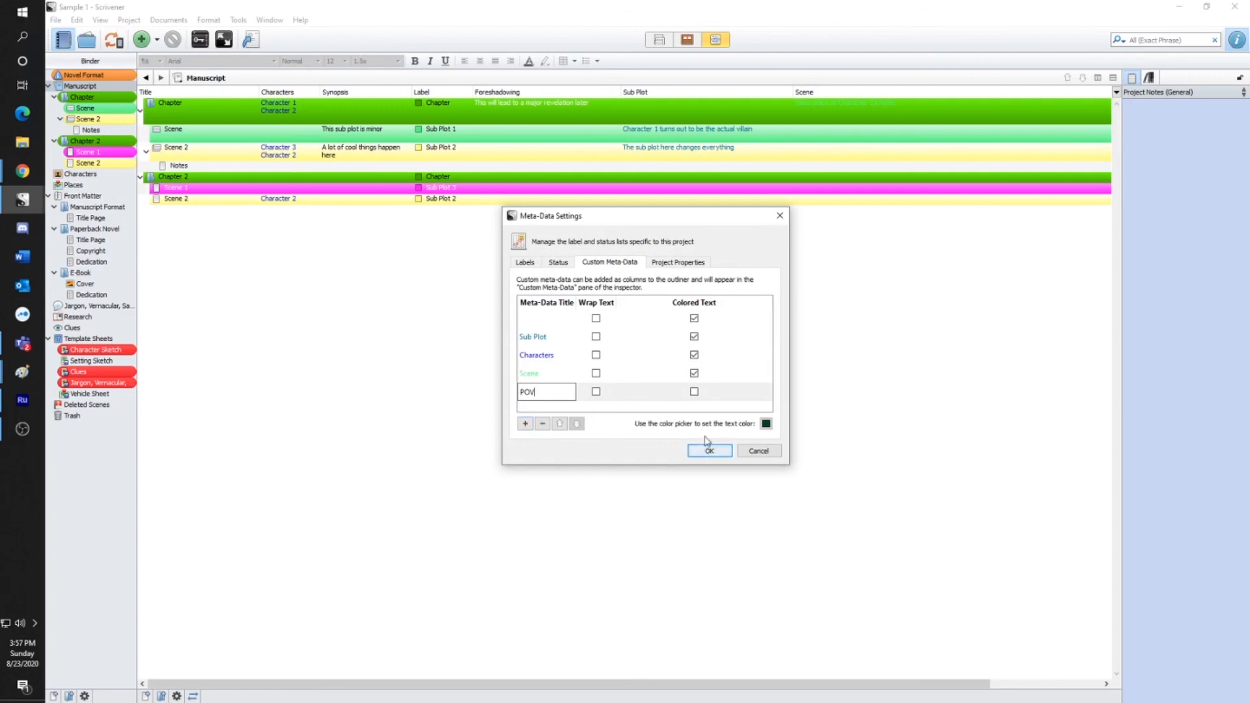
left_click(694, 392)
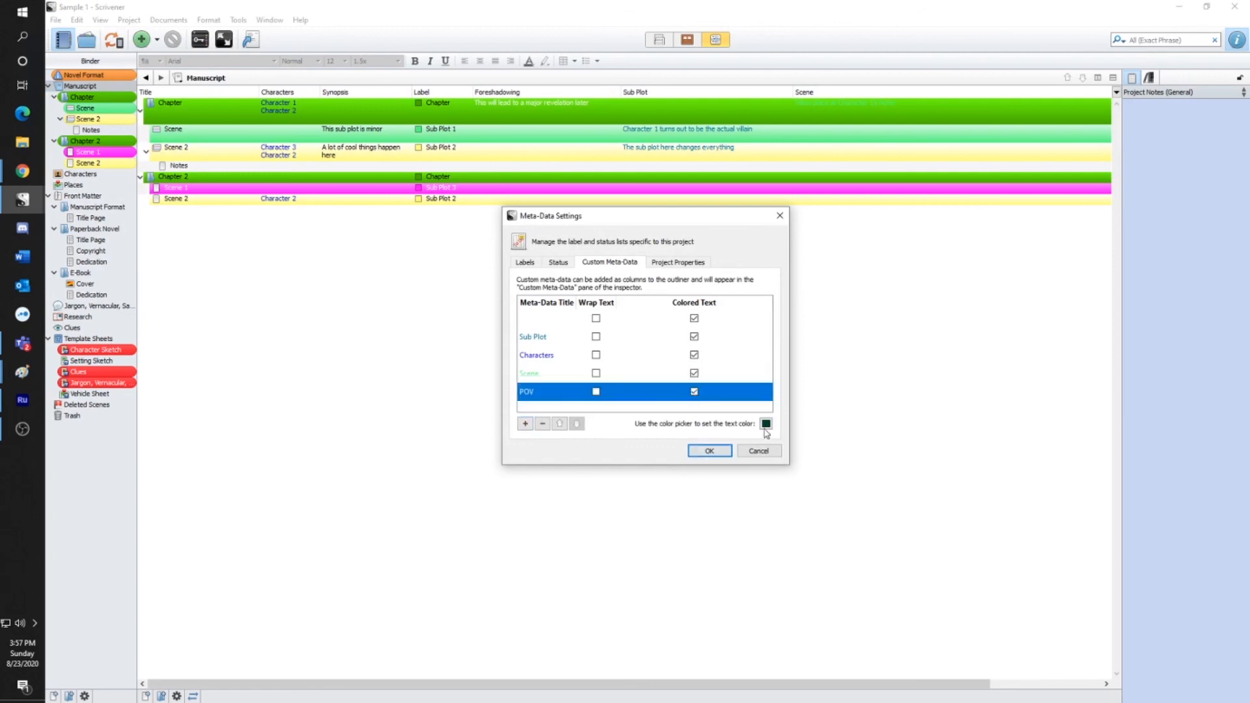
left_click(709, 450)
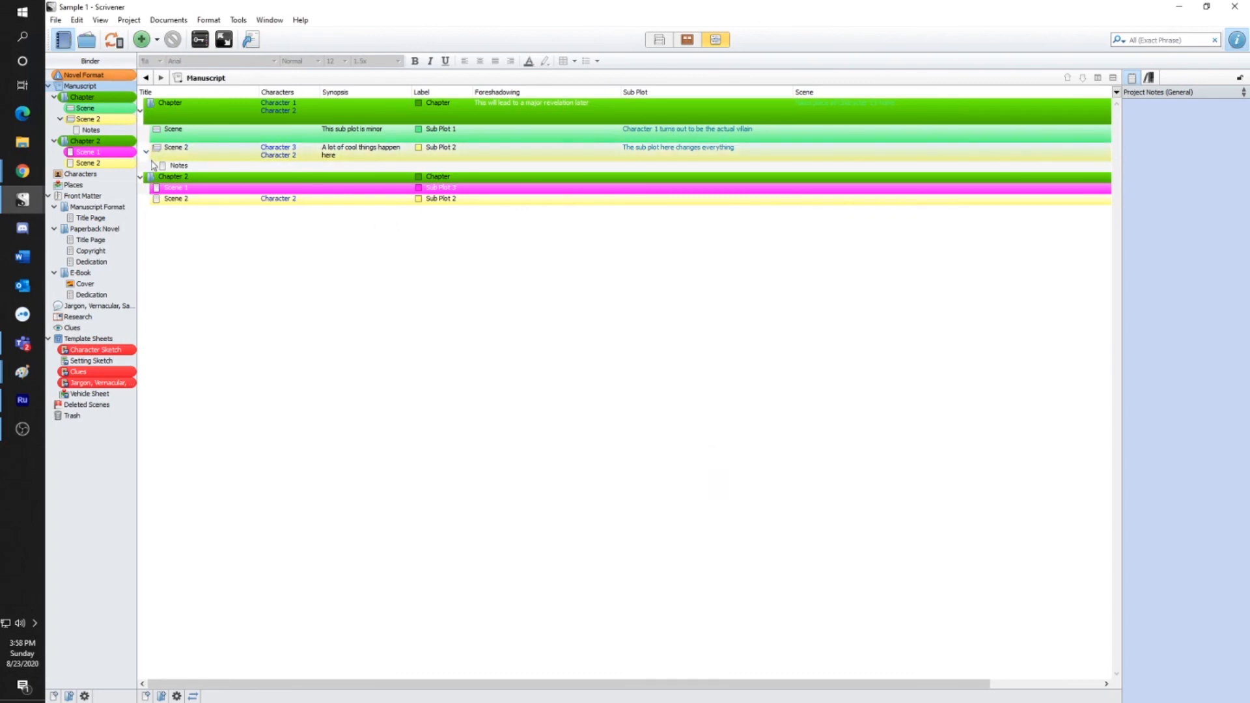
Show the POV column in the outliner and enter "Character 1" as the first Chapter's POV
left_click(77, 19)
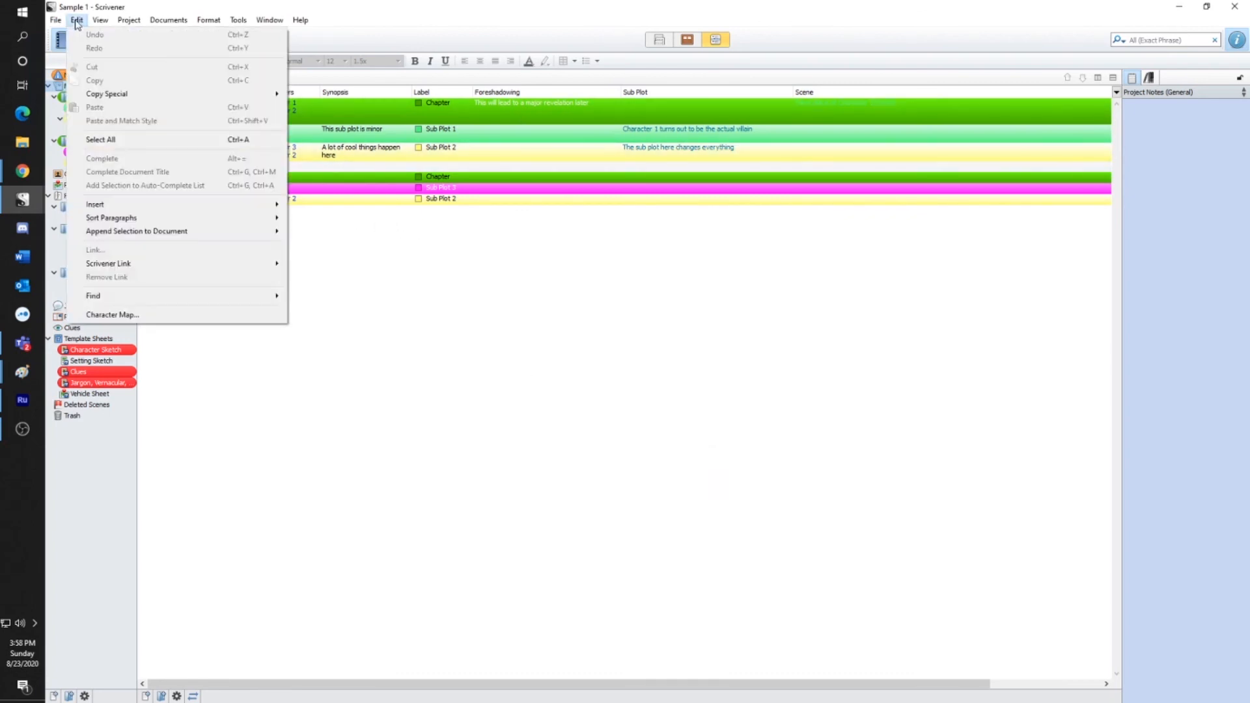
mouse_move(121, 22)
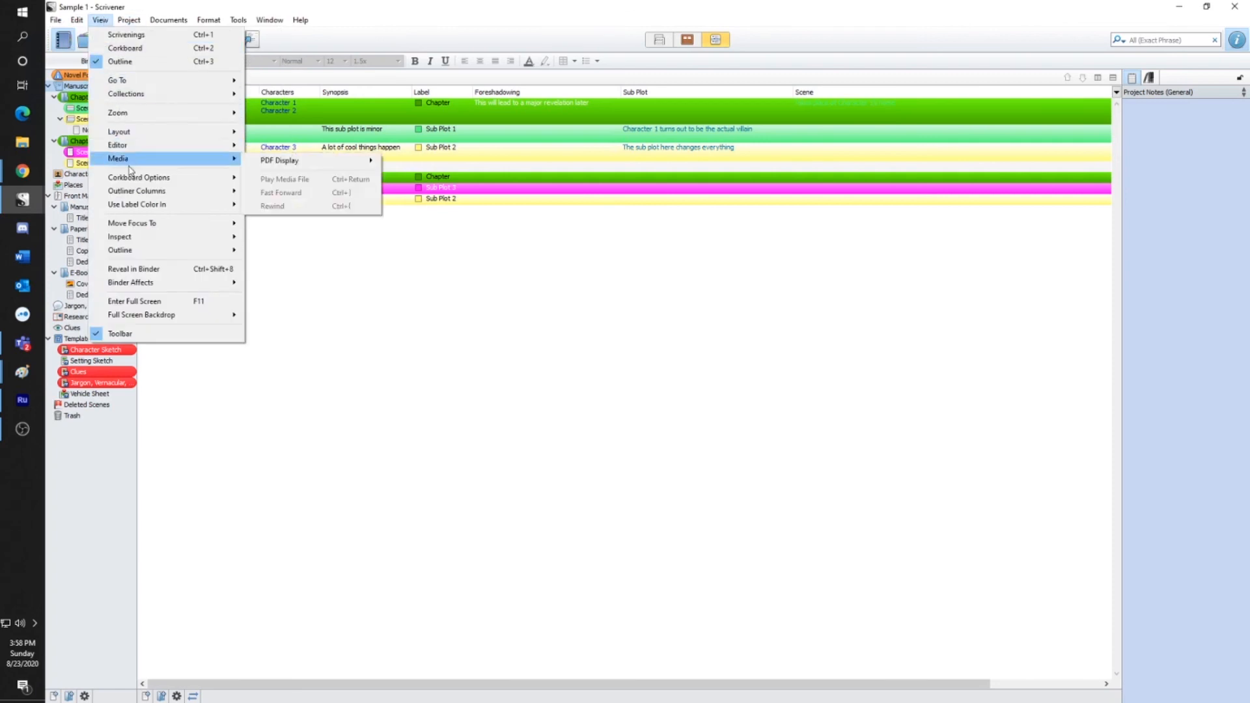
mouse_move(134, 193)
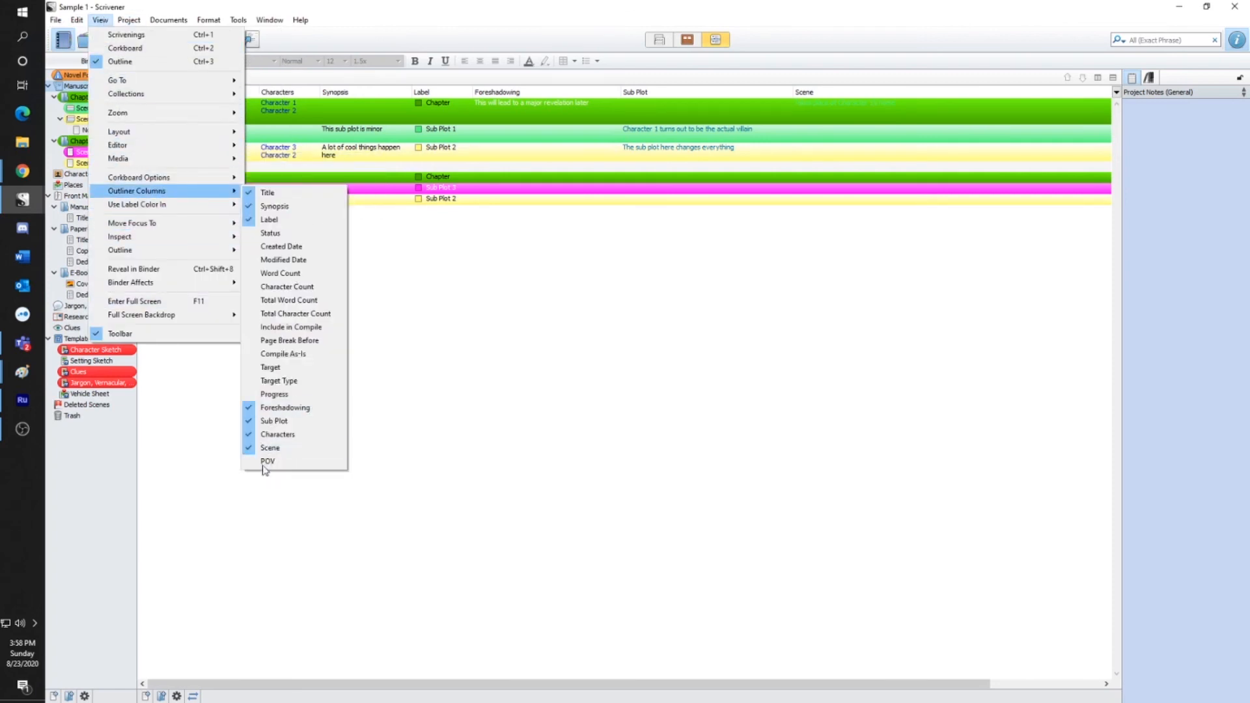
left_click(264, 464)
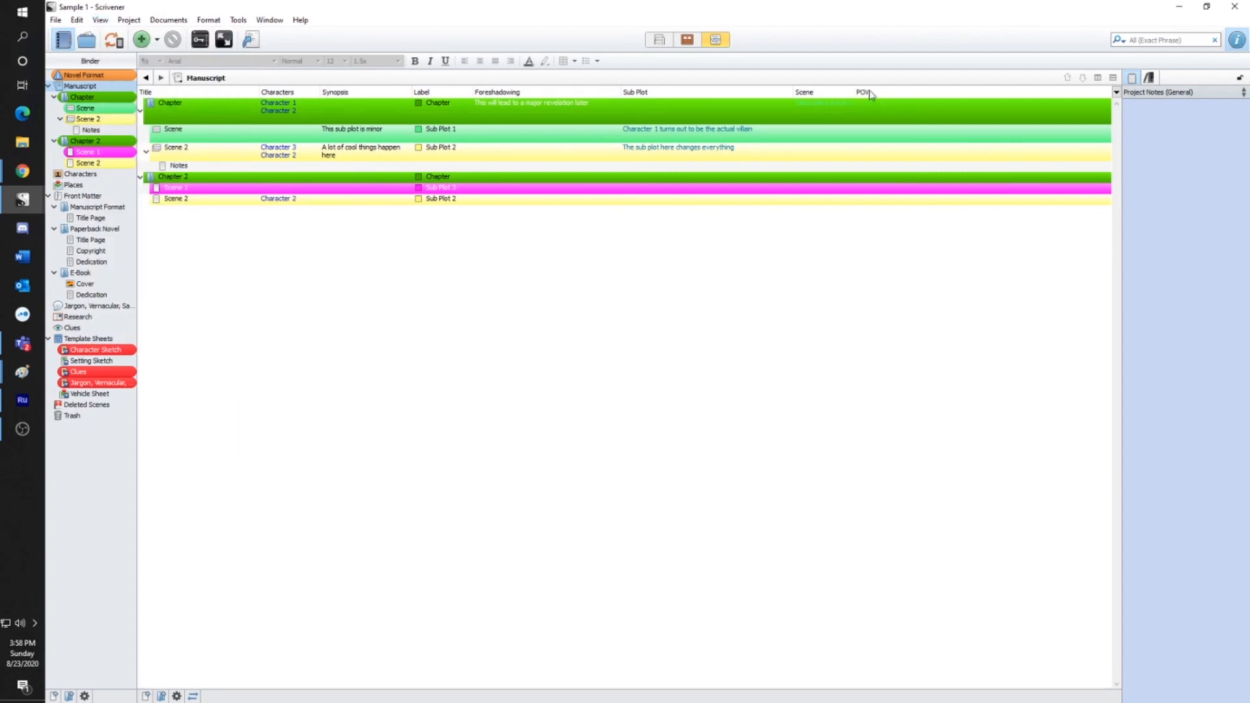
double_click(874, 108)
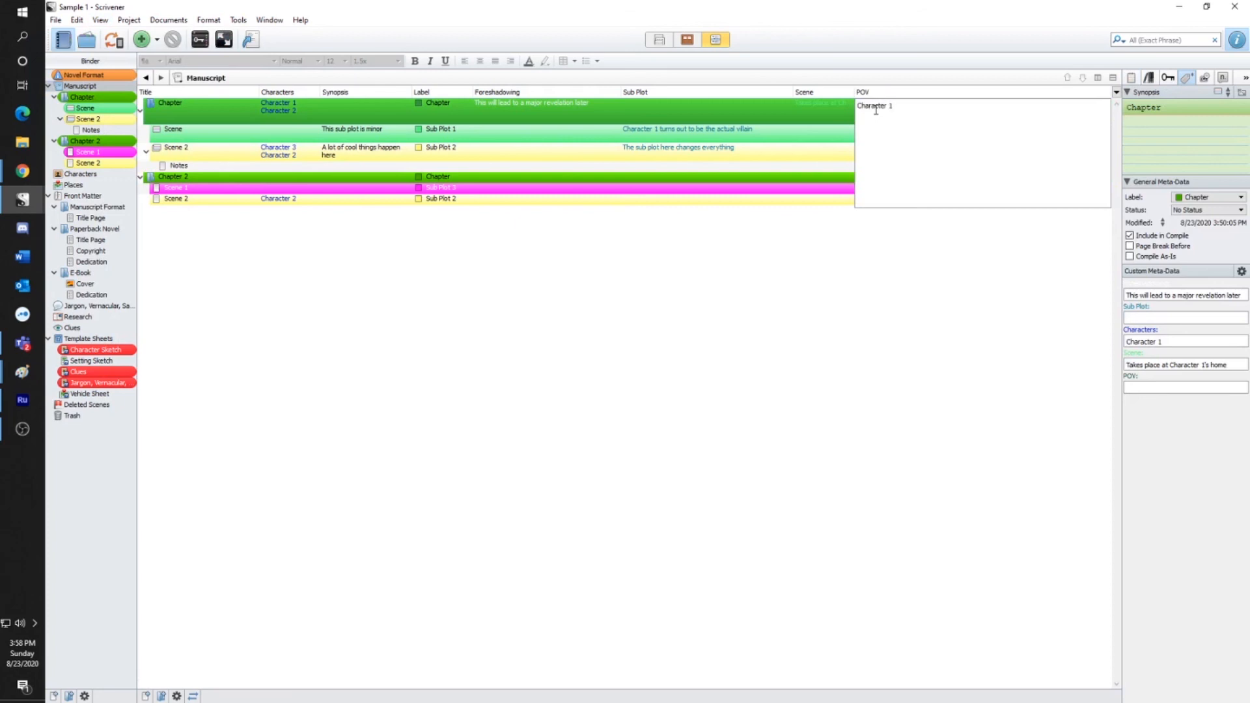
left_click(985, 279)
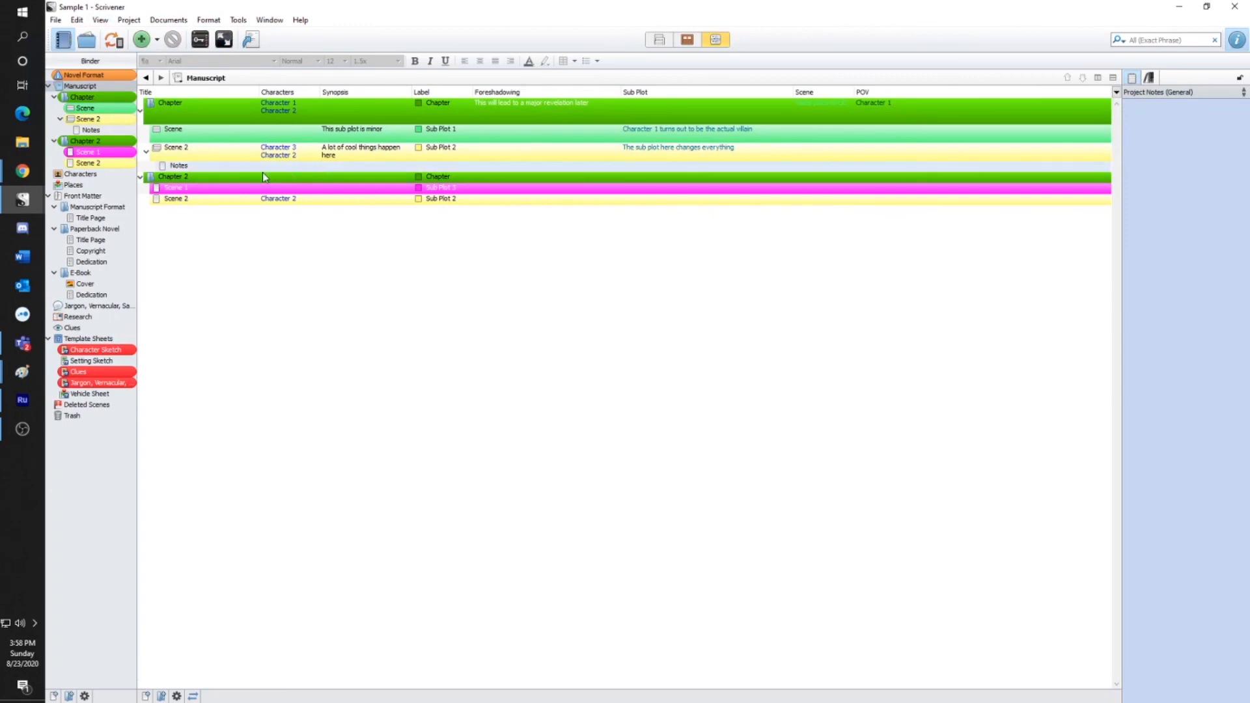
Select the first Chapter's Scene 2 in the outliner and examine its available actions and meta-data
right_click(440, 150)
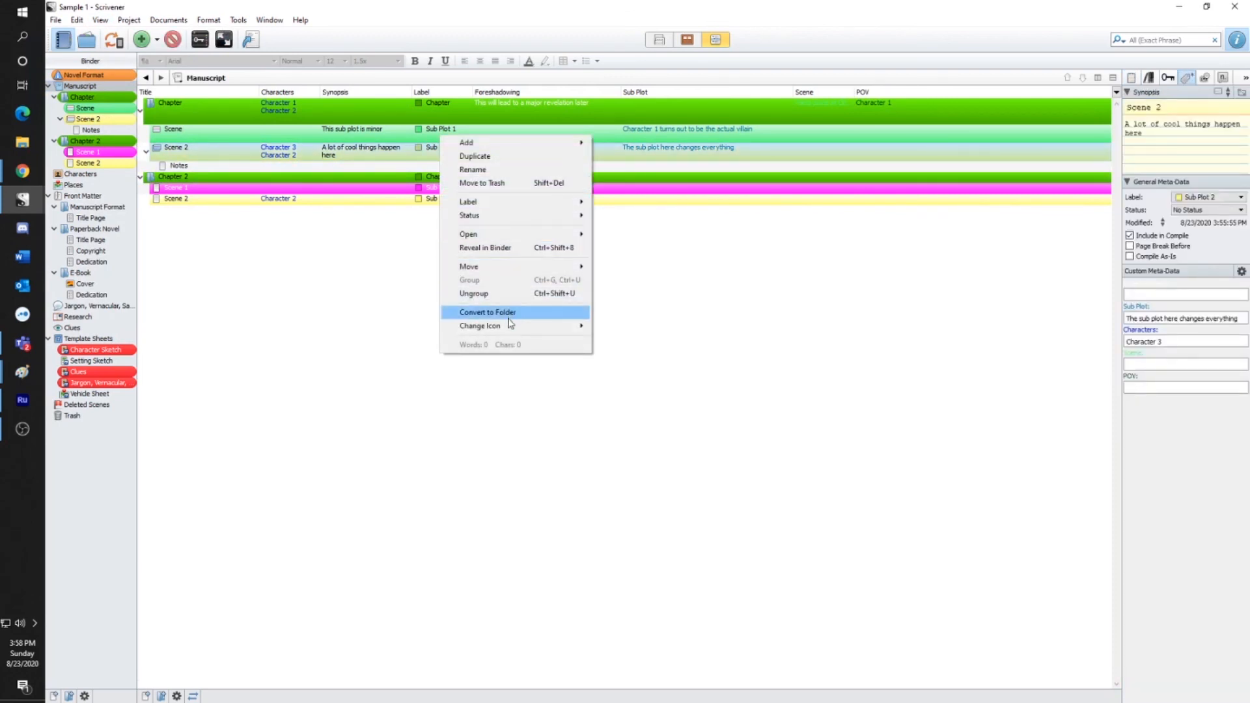
left_click(433, 413)
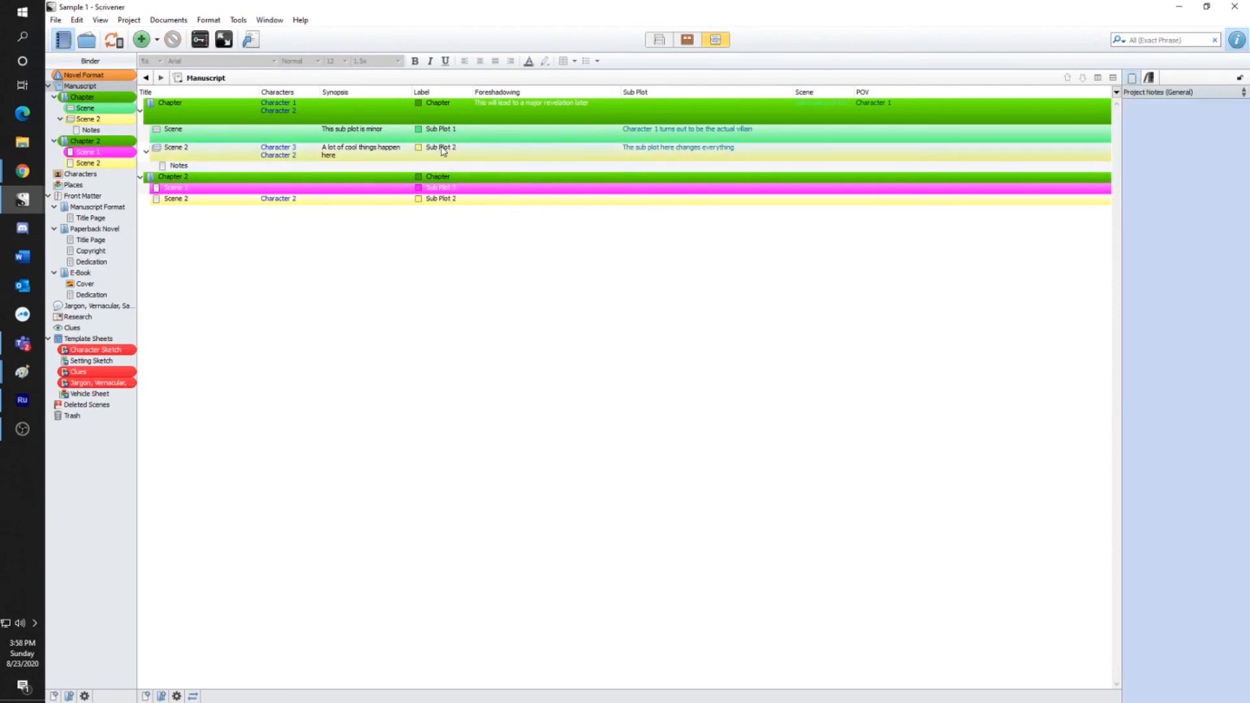
left_click(385, 154)
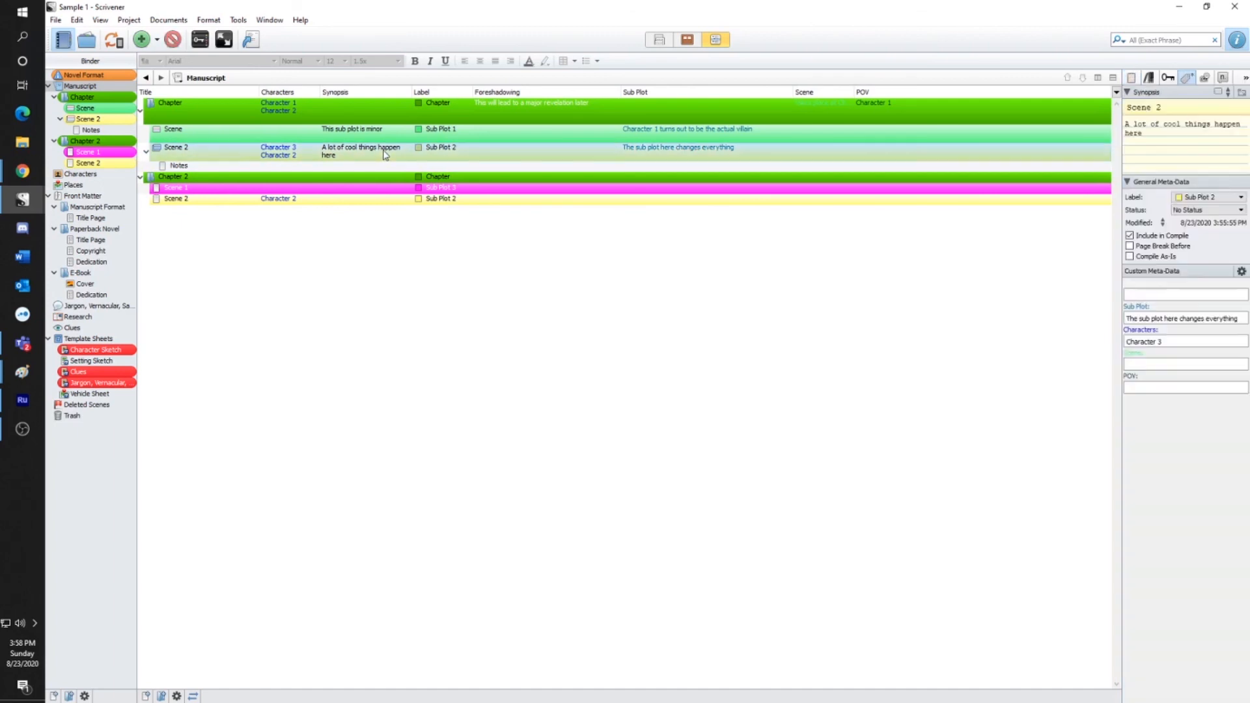
Switch the Manuscript to the Scrivenings view and select Scene 2 of Chapter 2 in the binder
left_click(661, 41)
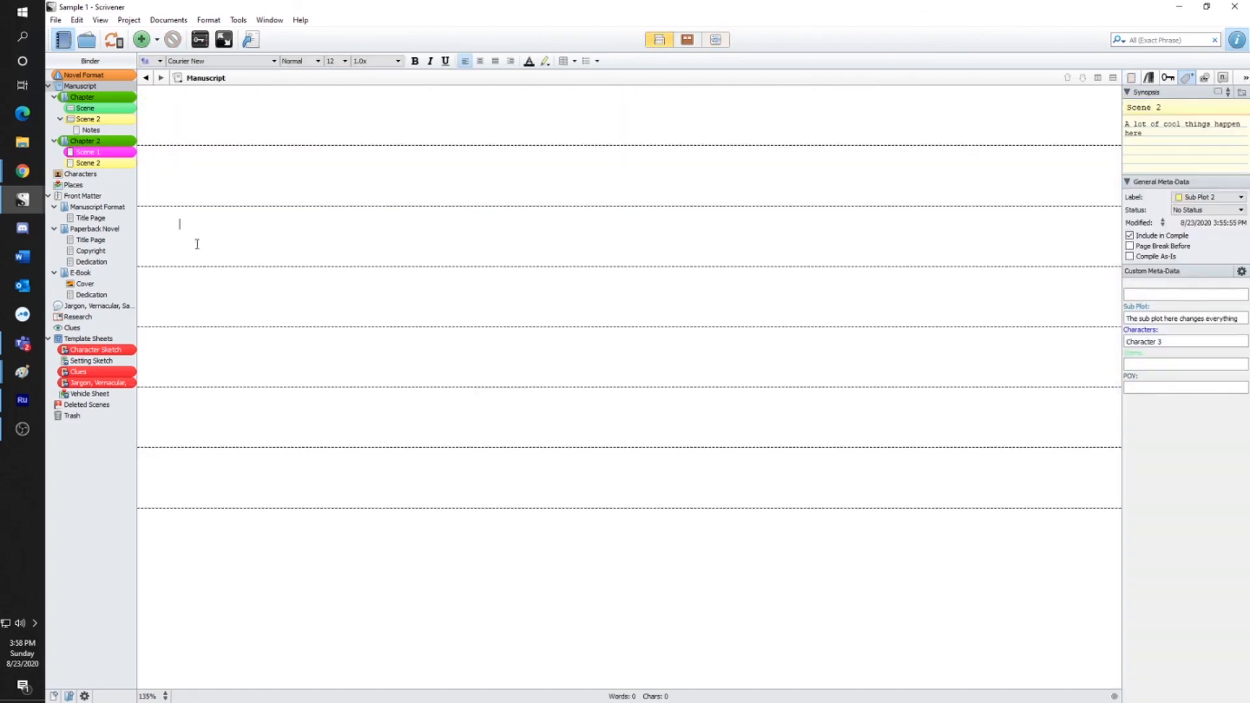
left_click(116, 164)
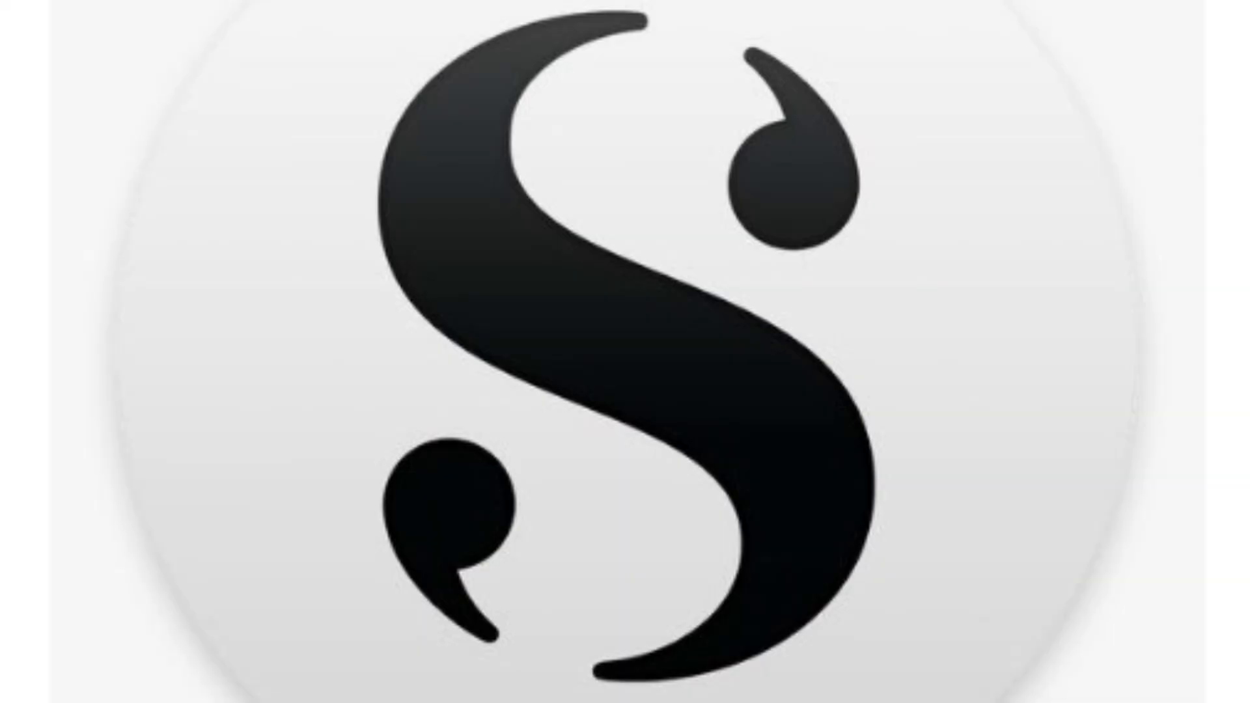